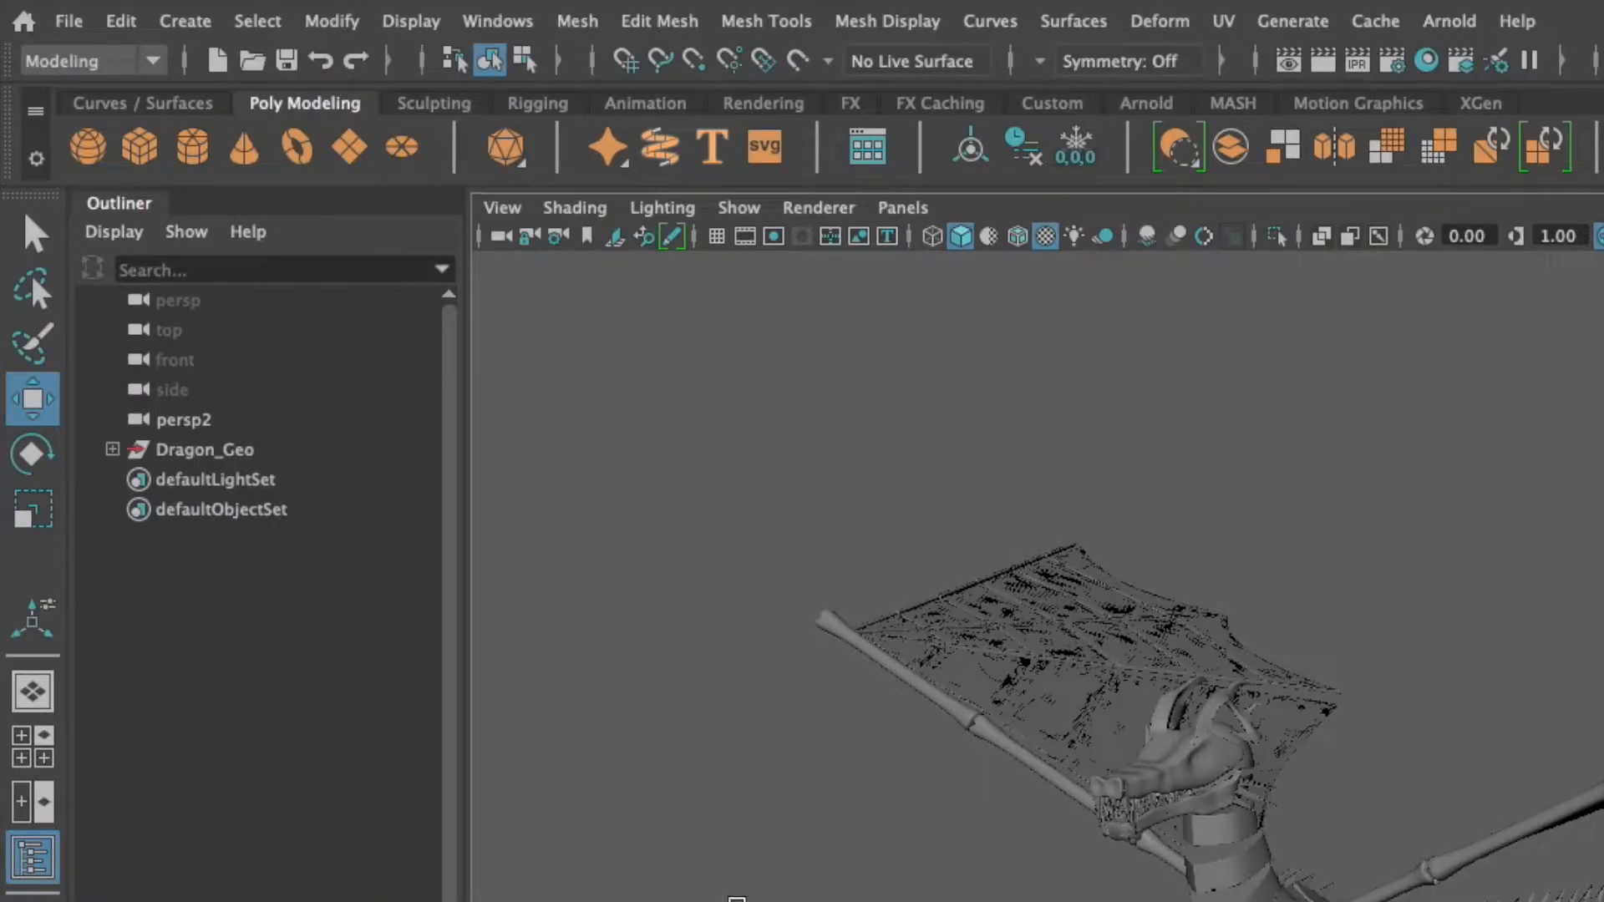
# Switch to the Rigging menu set and create a straight vertical chain of ten joints in front of the dragon in the side view.
pyautogui.click(152, 62)
pyautogui.click(119, 124)
pyautogui.moveTo(125, 142); pyautogui.dragTo(697, 112, button='middle')
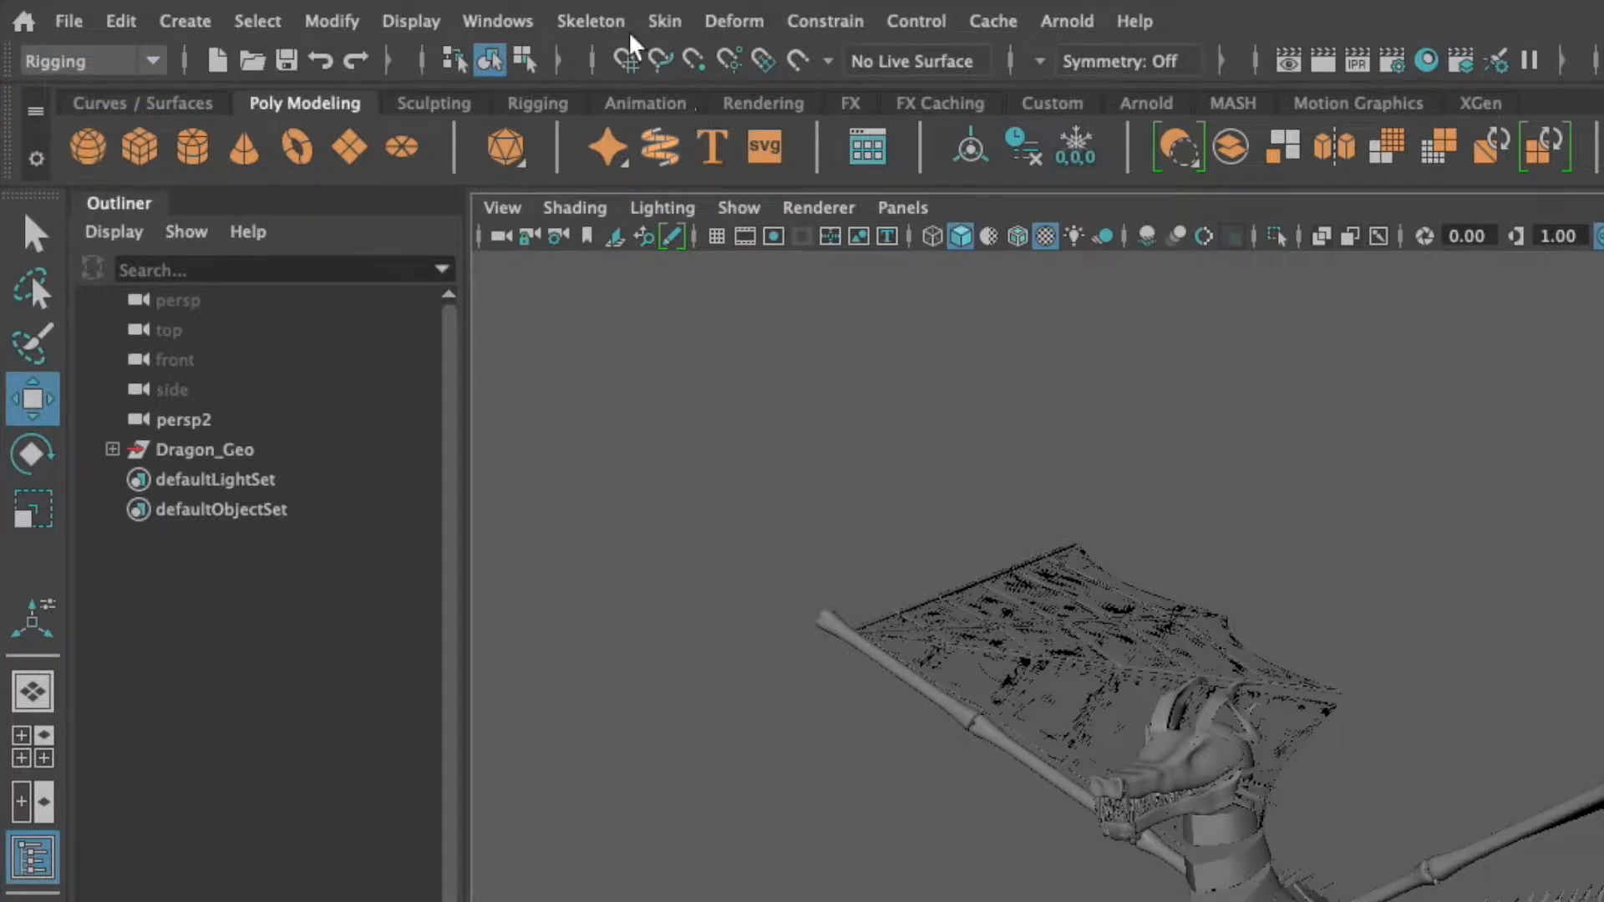
pyautogui.click(598, 25)
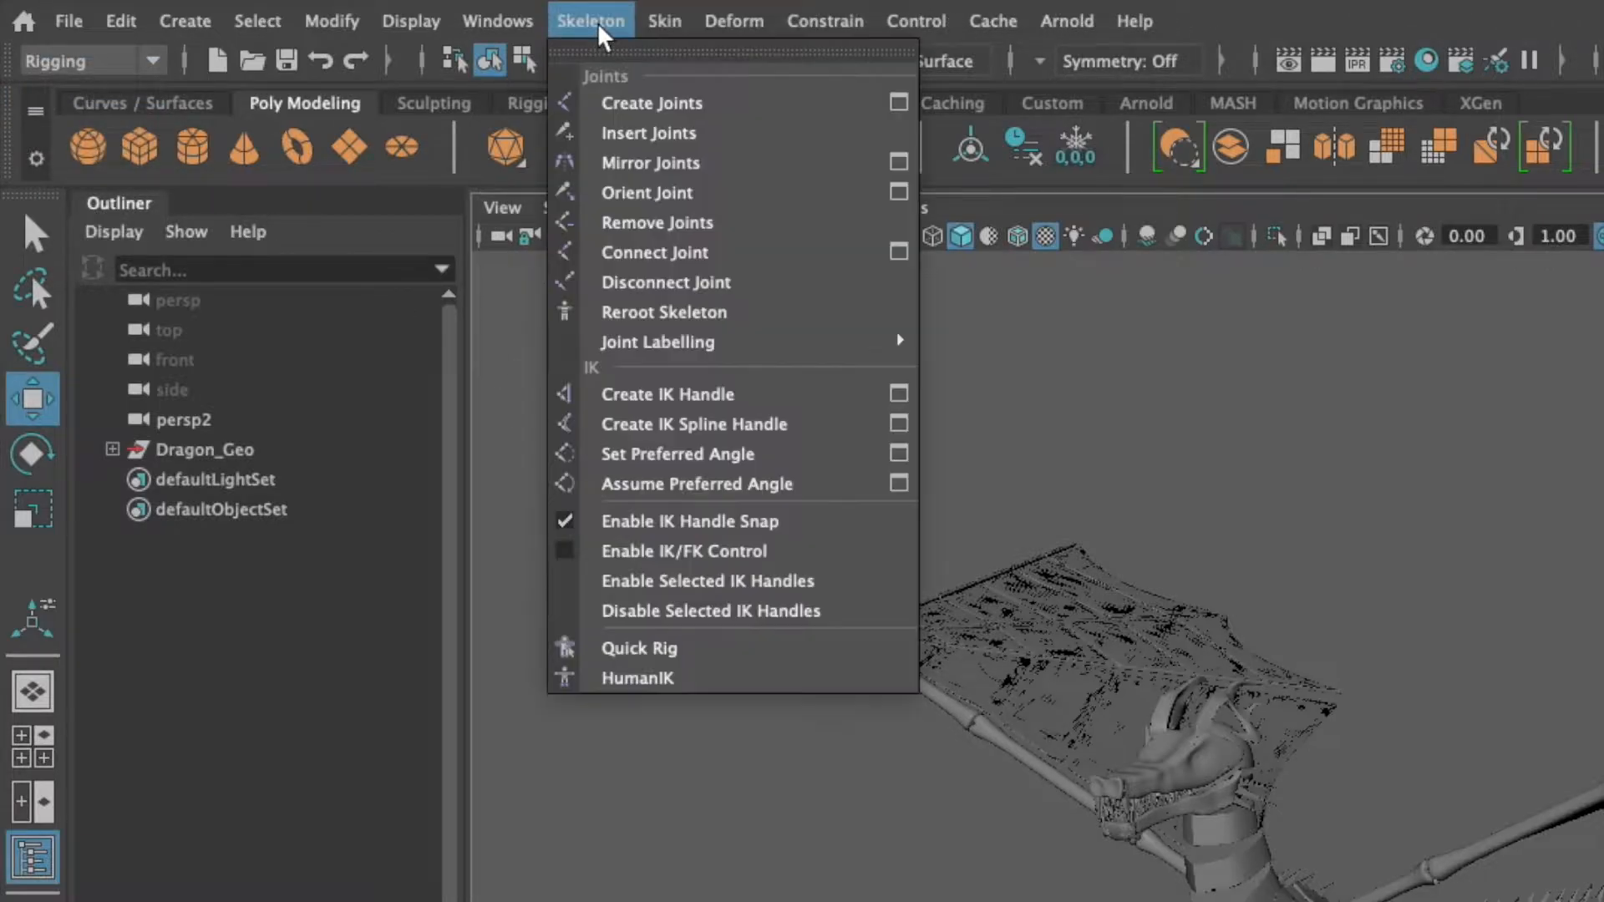
pyautogui.click(720, 111)
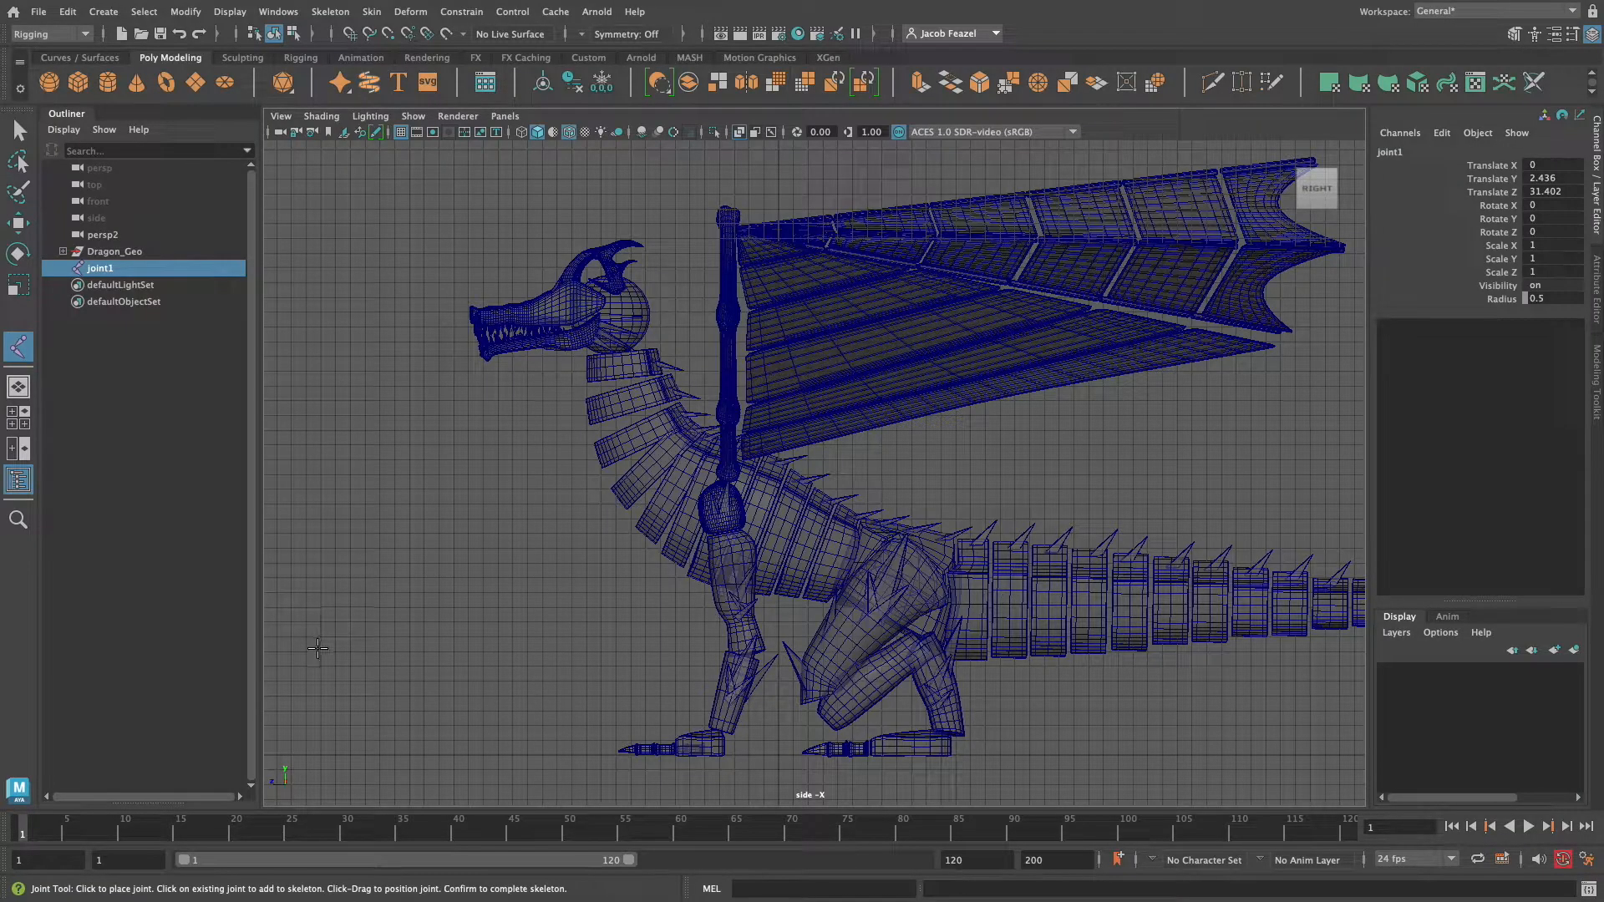
pyautogui.keyDown('shift'); pyautogui.click(317, 648); pyautogui.keyUp('shift')
pyautogui.keyDown('shift'); pyautogui.click(320, 616); pyautogui.keyUp('shift')
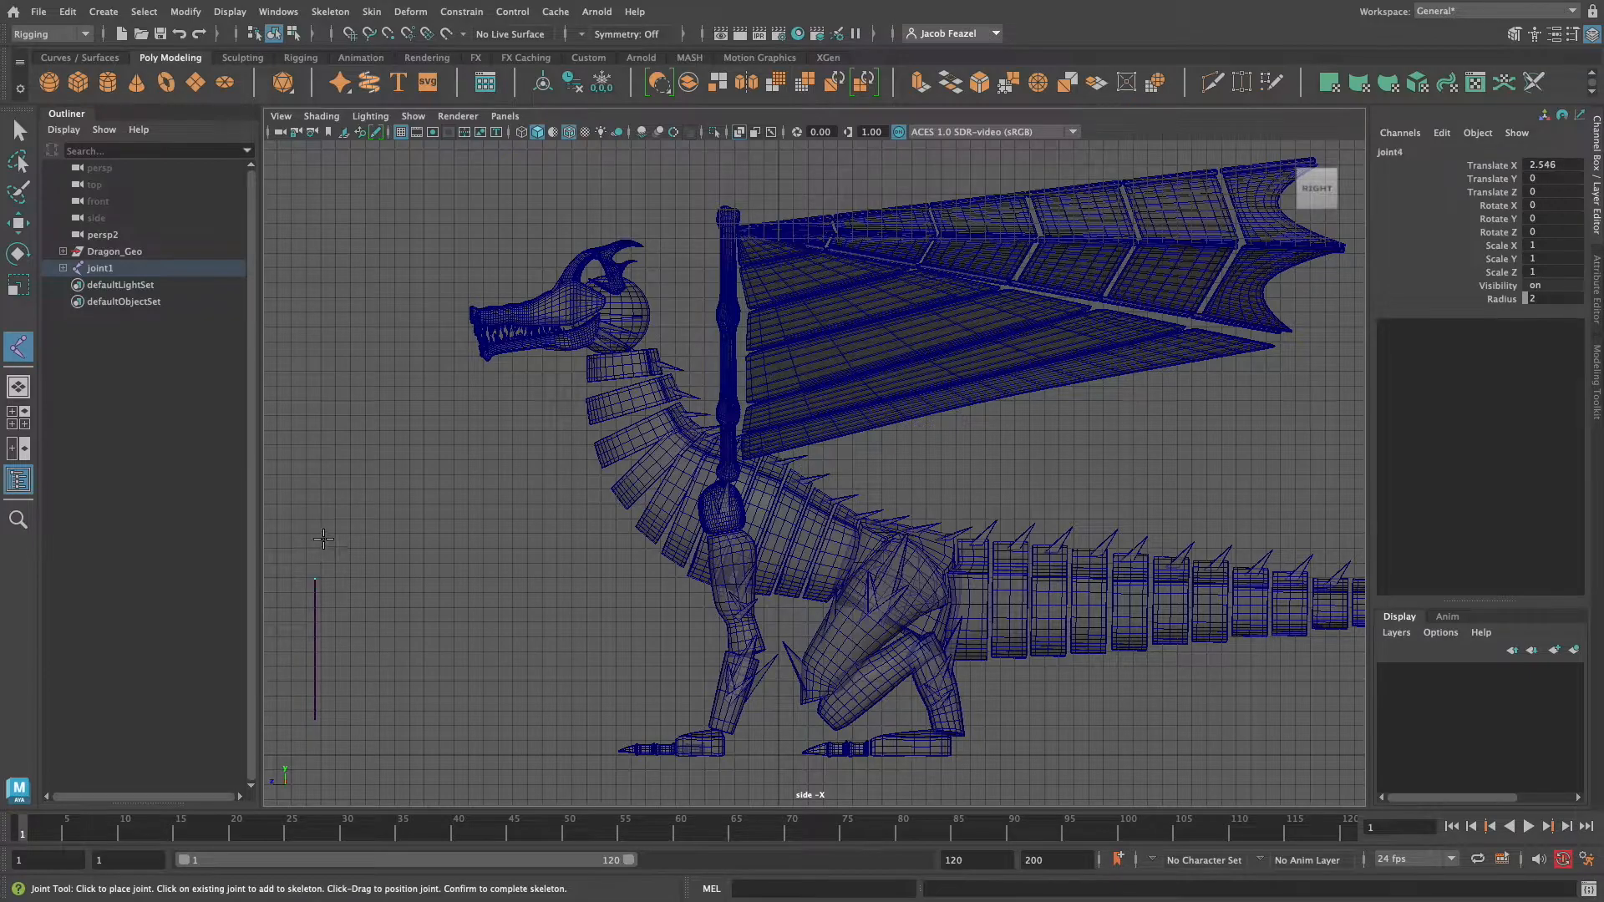
pyautogui.keyDown('shift'); pyautogui.click(314, 479); pyautogui.keyUp('shift')
pyautogui.keyDown('shift'); pyautogui.click(316, 444); pyautogui.keyUp('shift')
pyautogui.keyDown('shift'); pyautogui.click(323, 316); pyautogui.keyUp('shift')
pyautogui.press('w')
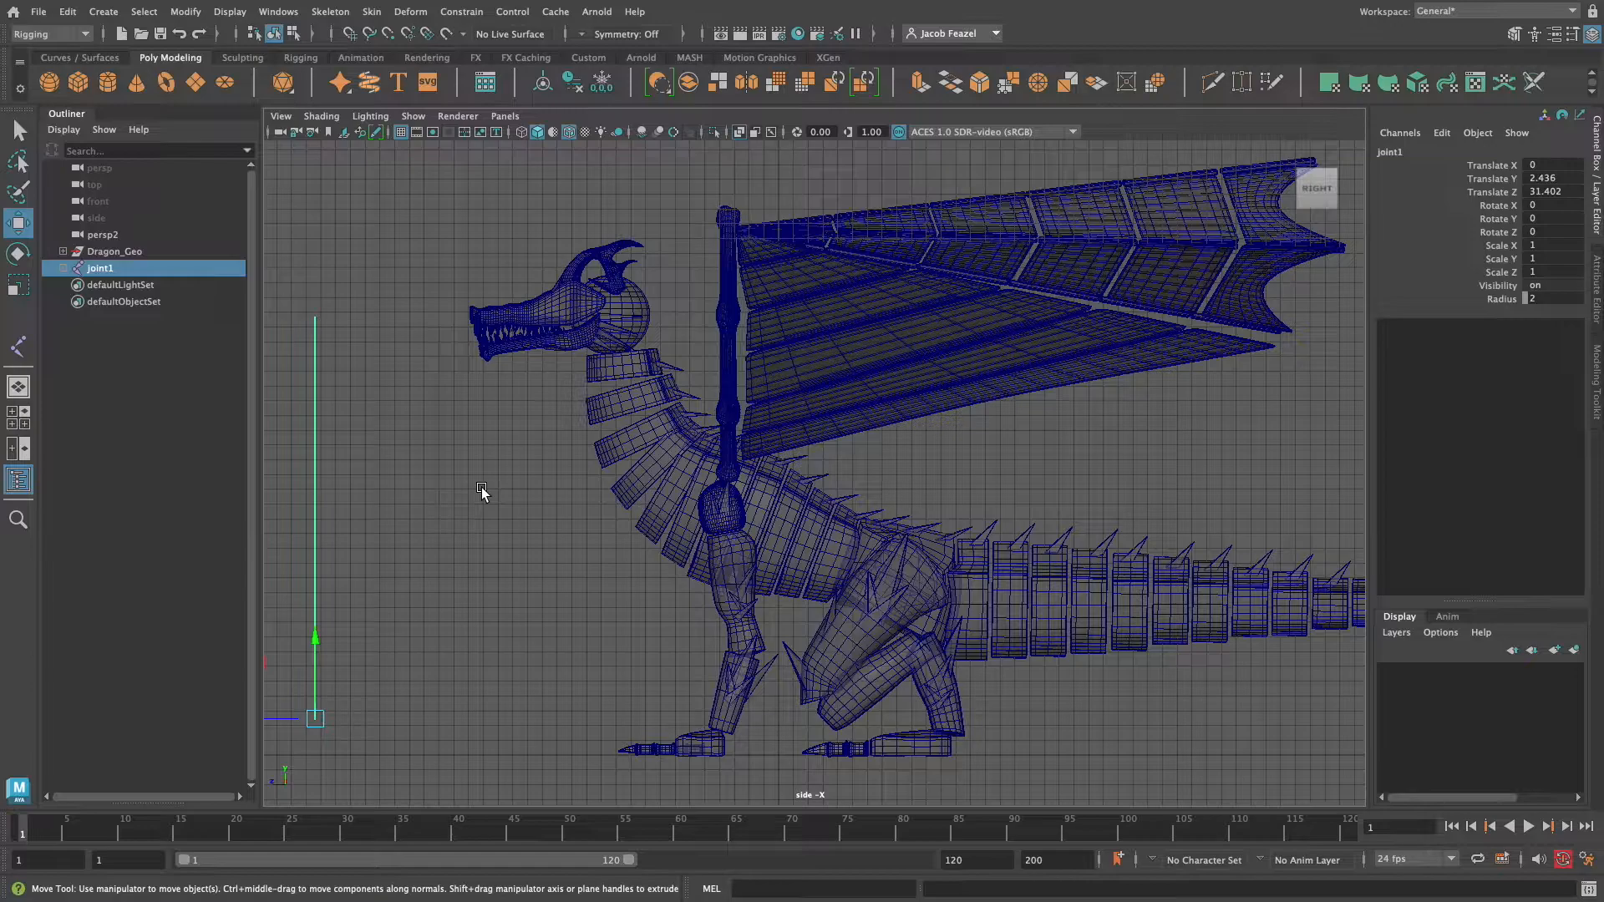
# Increase the joint display scale to 10.00.
pyautogui.click(230, 12)
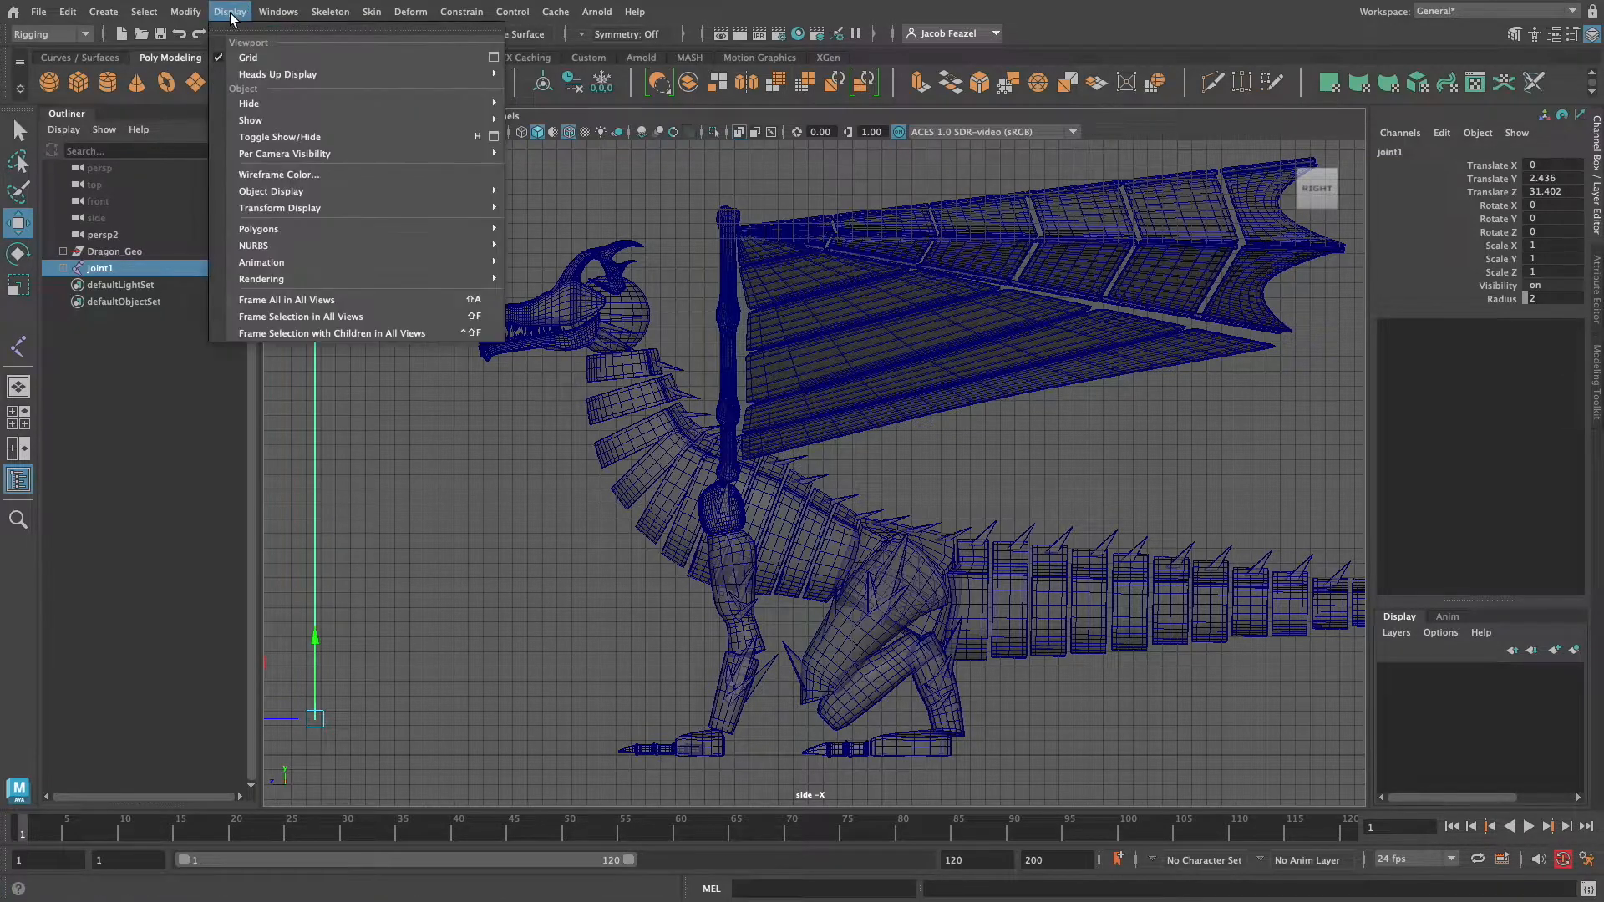
pyautogui.moveTo(302, 231)
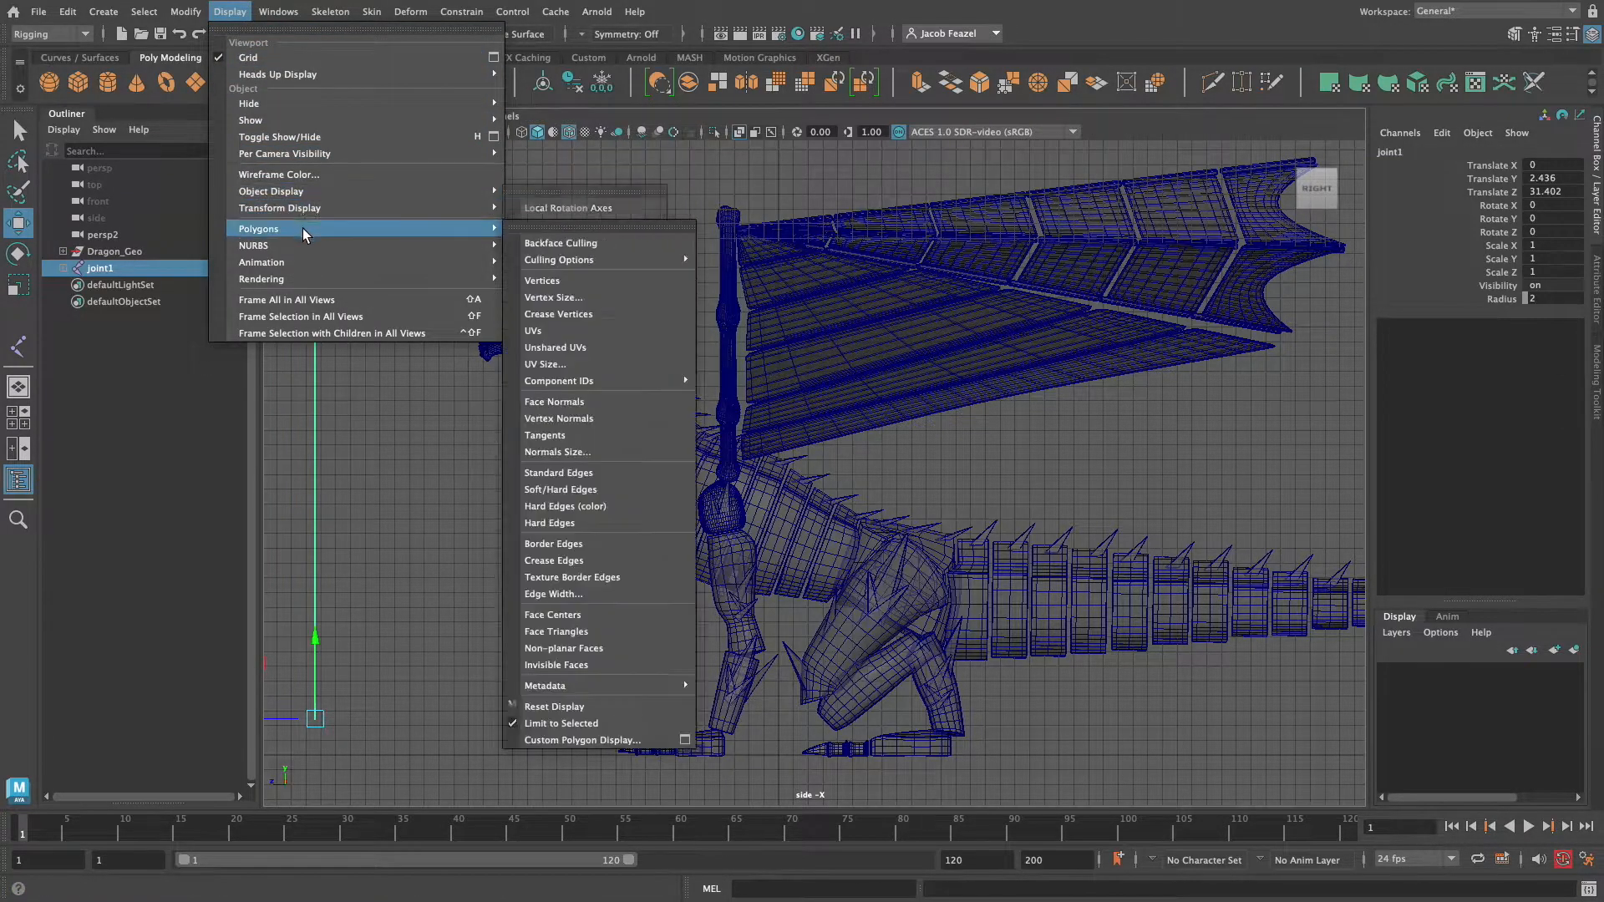
pyautogui.moveTo(331, 263)
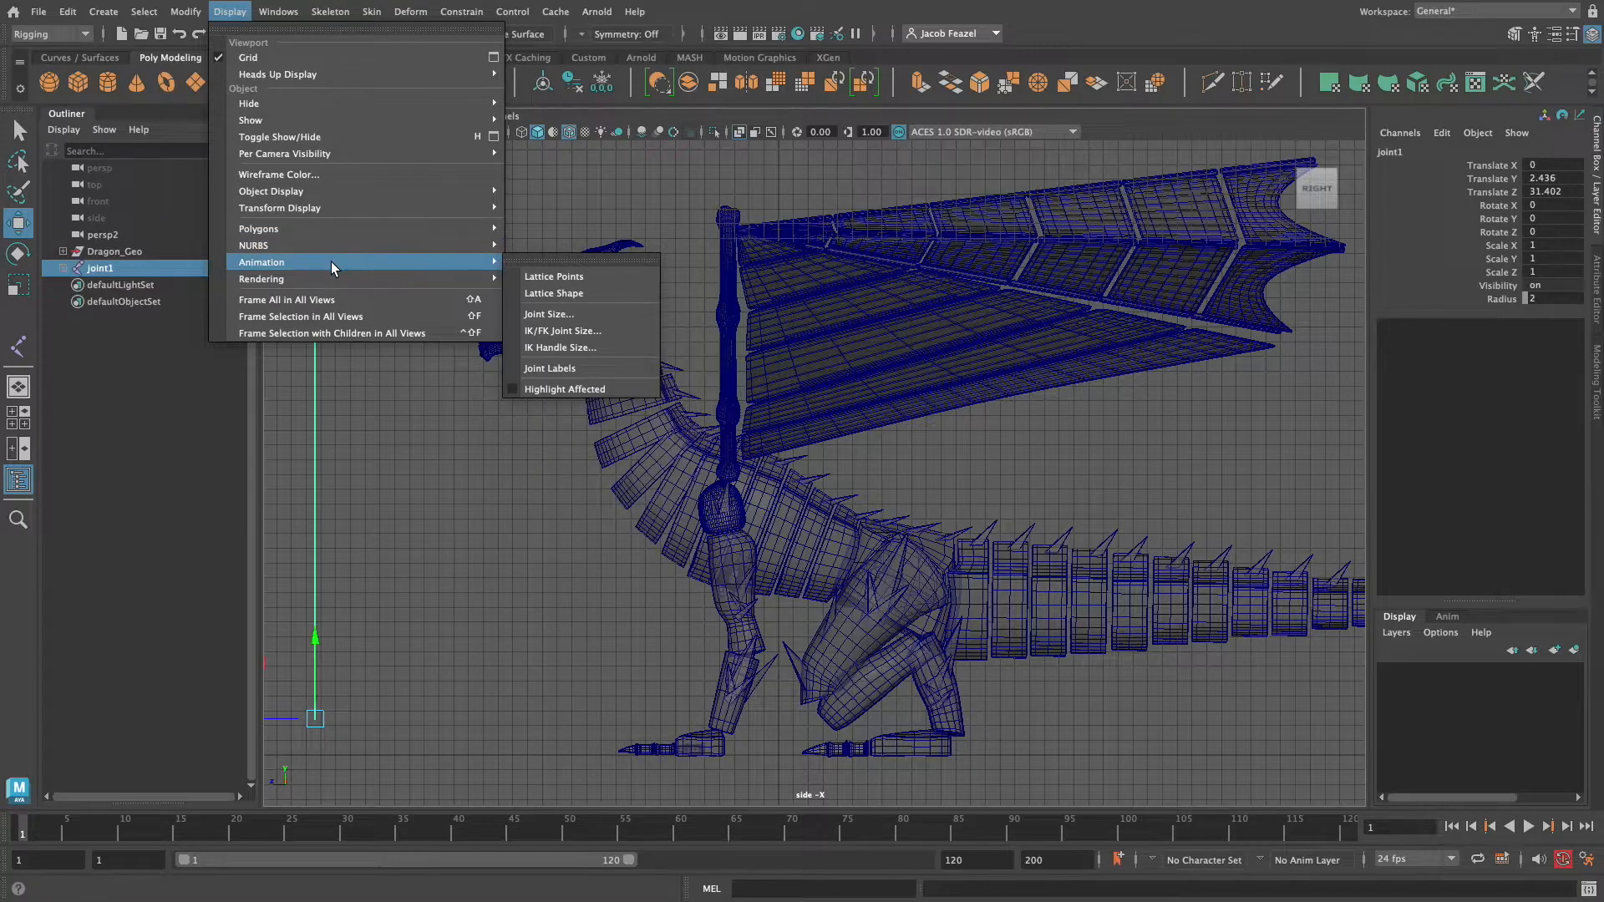
pyautogui.click(597, 315)
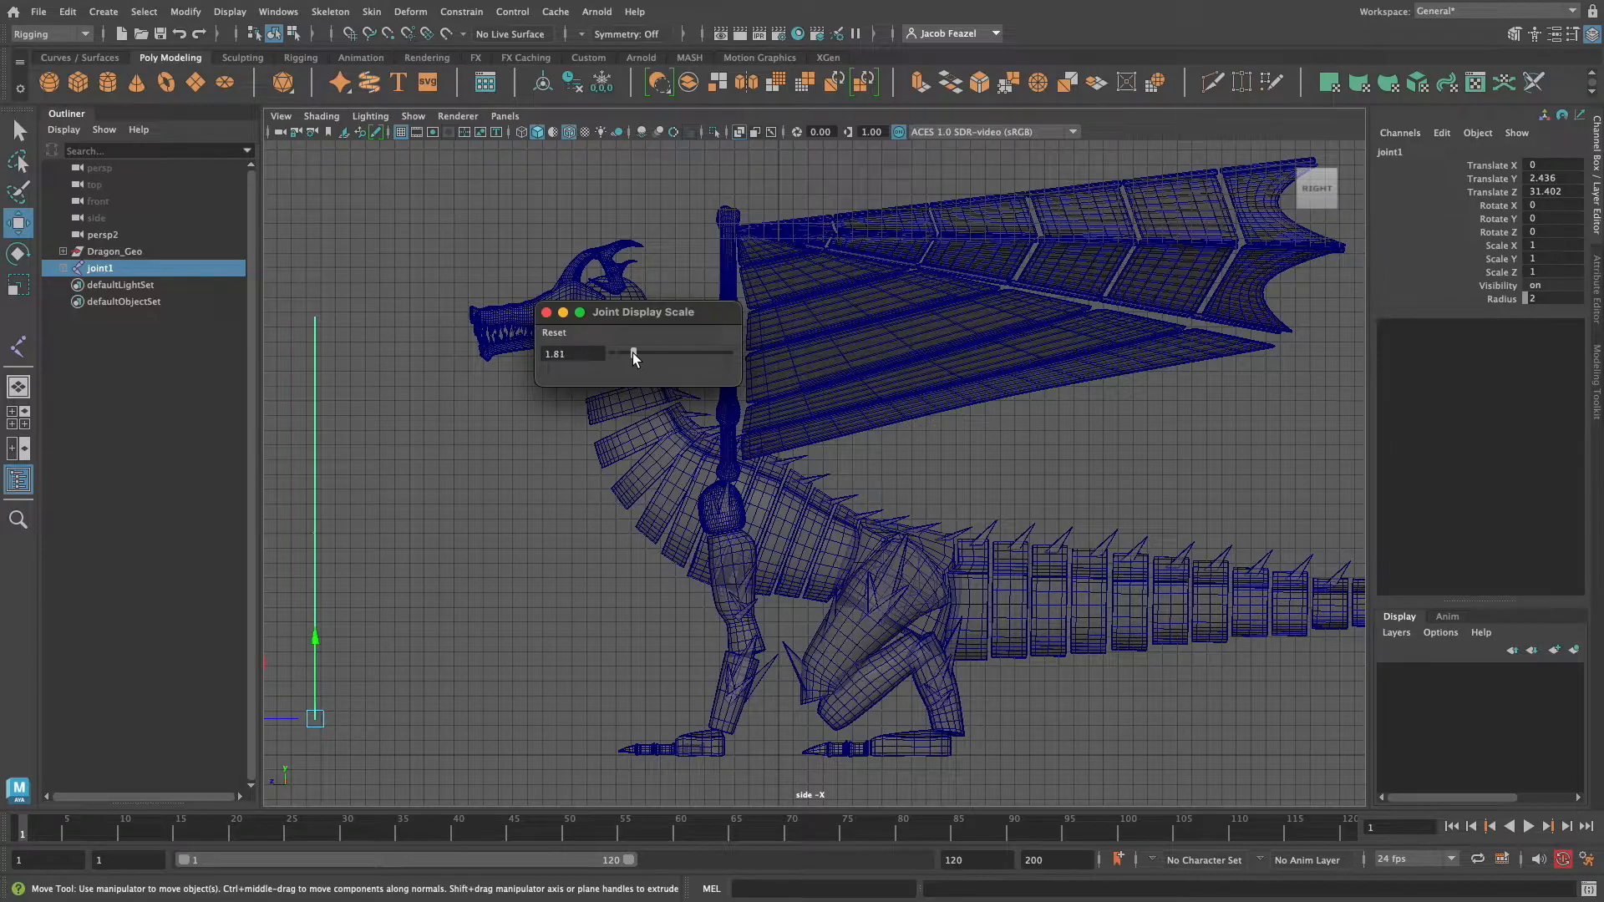
pyautogui.moveTo(639, 353); pyautogui.dragTo(724, 365)
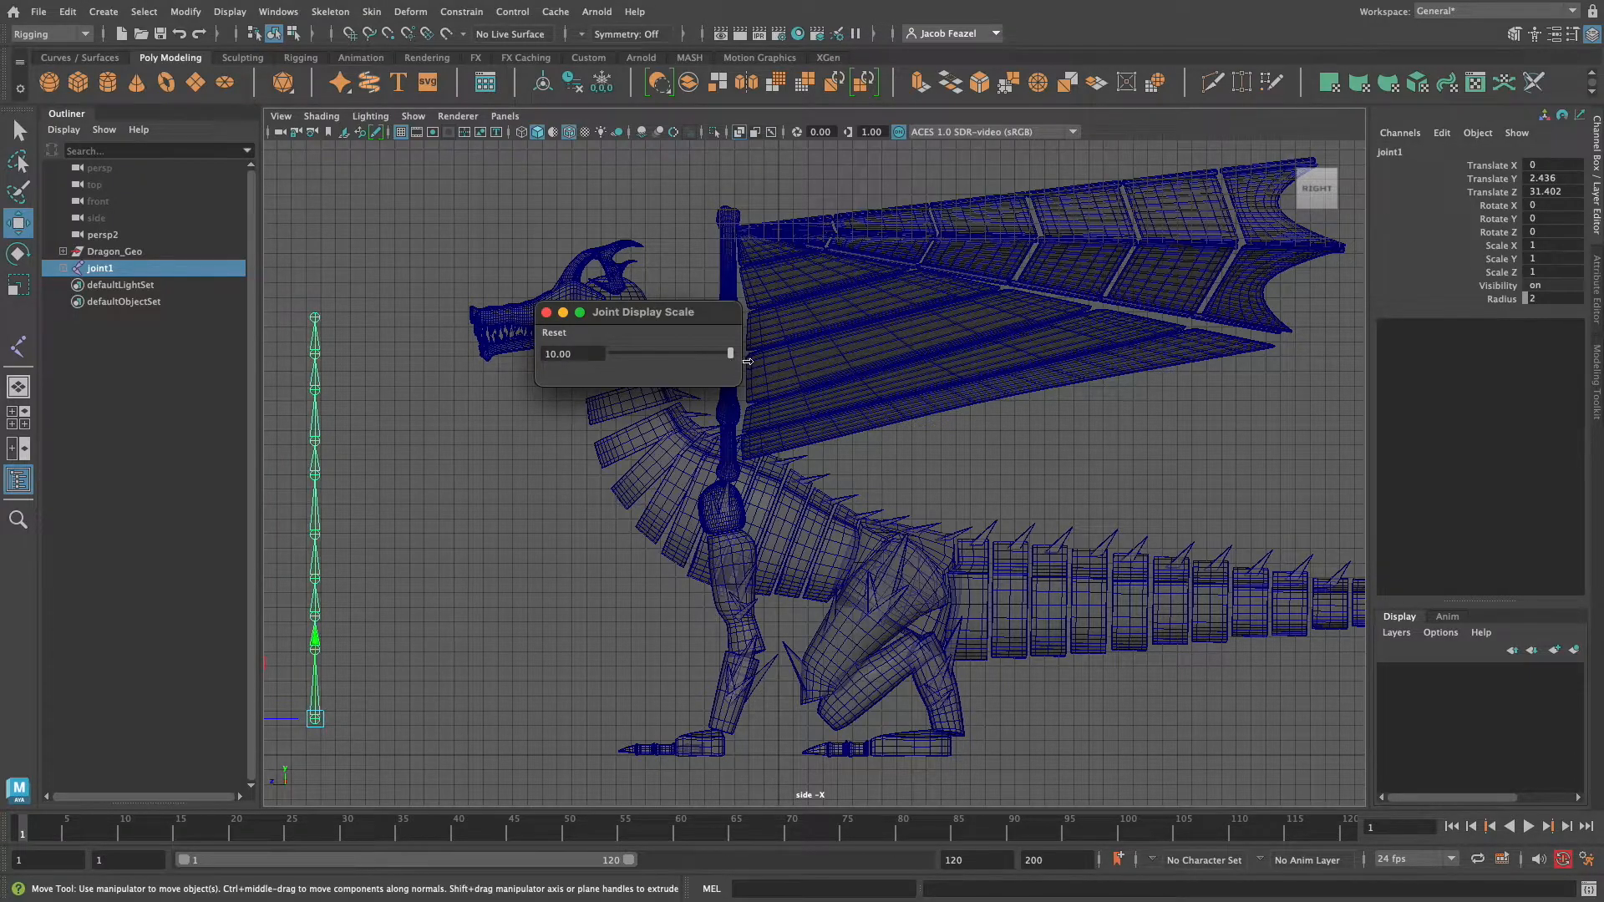
pyautogui.moveTo(588, 354); pyautogui.dragTo(498, 354)
pyautogui.click(546, 312)
# Move the root joint into the dragon's hip, at about Translate Y 12.07 and Translate Z -8.37.
pyautogui.moveTo(318, 720); pyautogui.dragTo(892, 579)
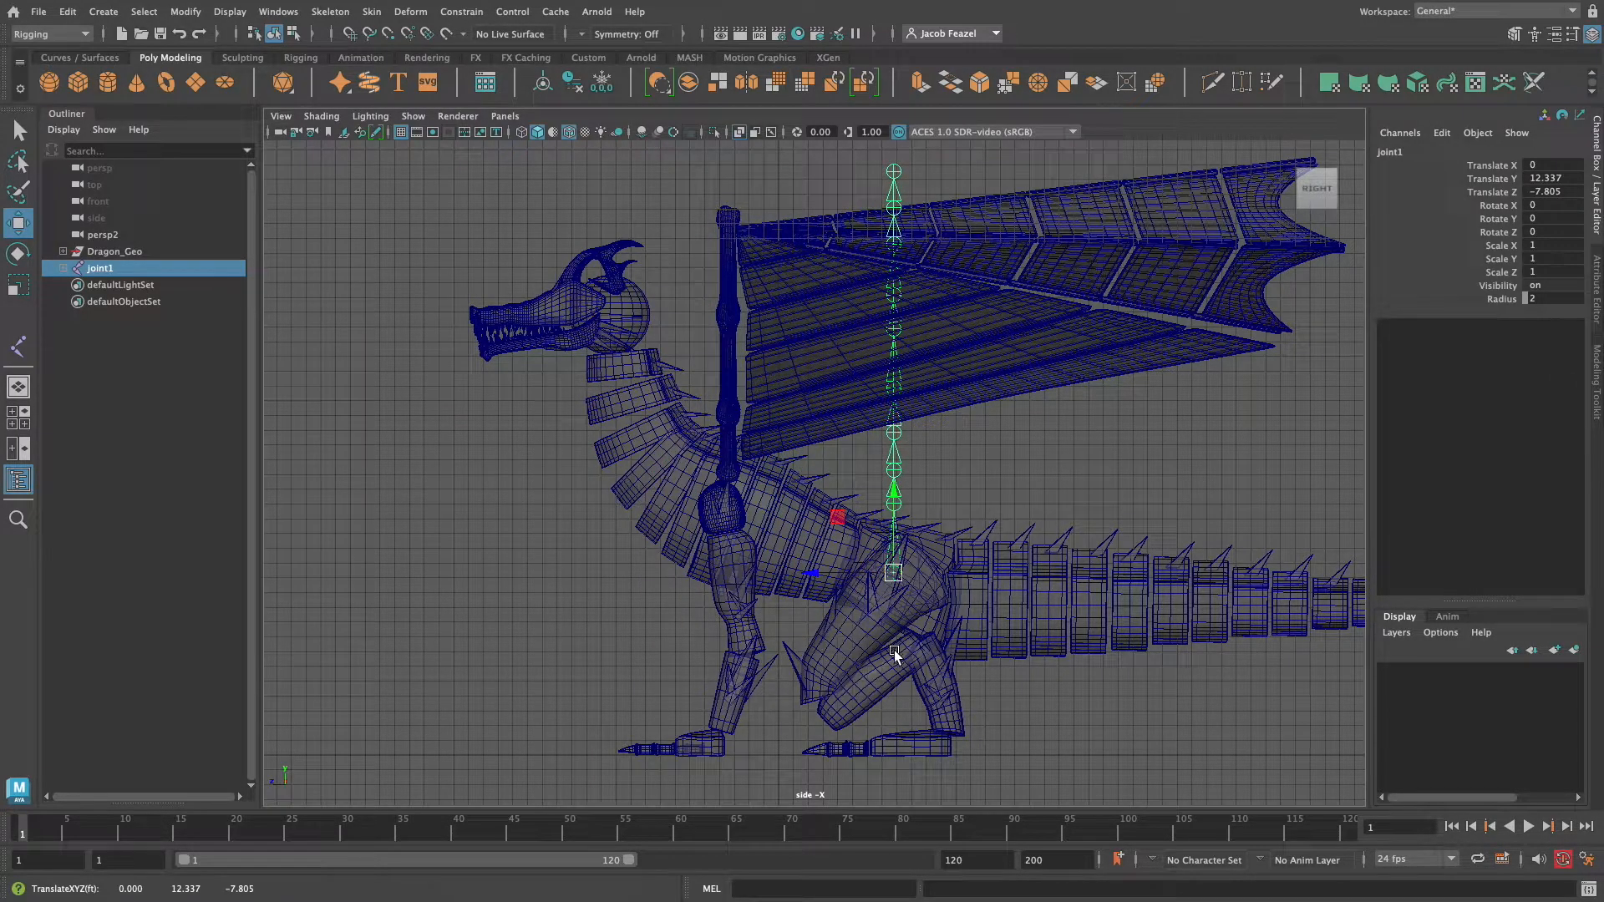
pyautogui.keyDown('alt'); pyautogui.moveTo(840, 673); pyautogui.dragTo(756, 673, button='middle'); pyautogui.keyUp('alt')
pyautogui.keyDown('alt'); pyautogui.moveTo(857, 674); pyautogui.dragTo(1194, 696, button='right'); pyautogui.keyUp('alt')
pyautogui.keyDown('alt'); pyautogui.moveTo(1067, 685); pyautogui.dragTo(1114, 693, button='middle'); pyautogui.keyUp('alt')
pyautogui.moveTo(860, 635); pyautogui.dragTo(866, 638)
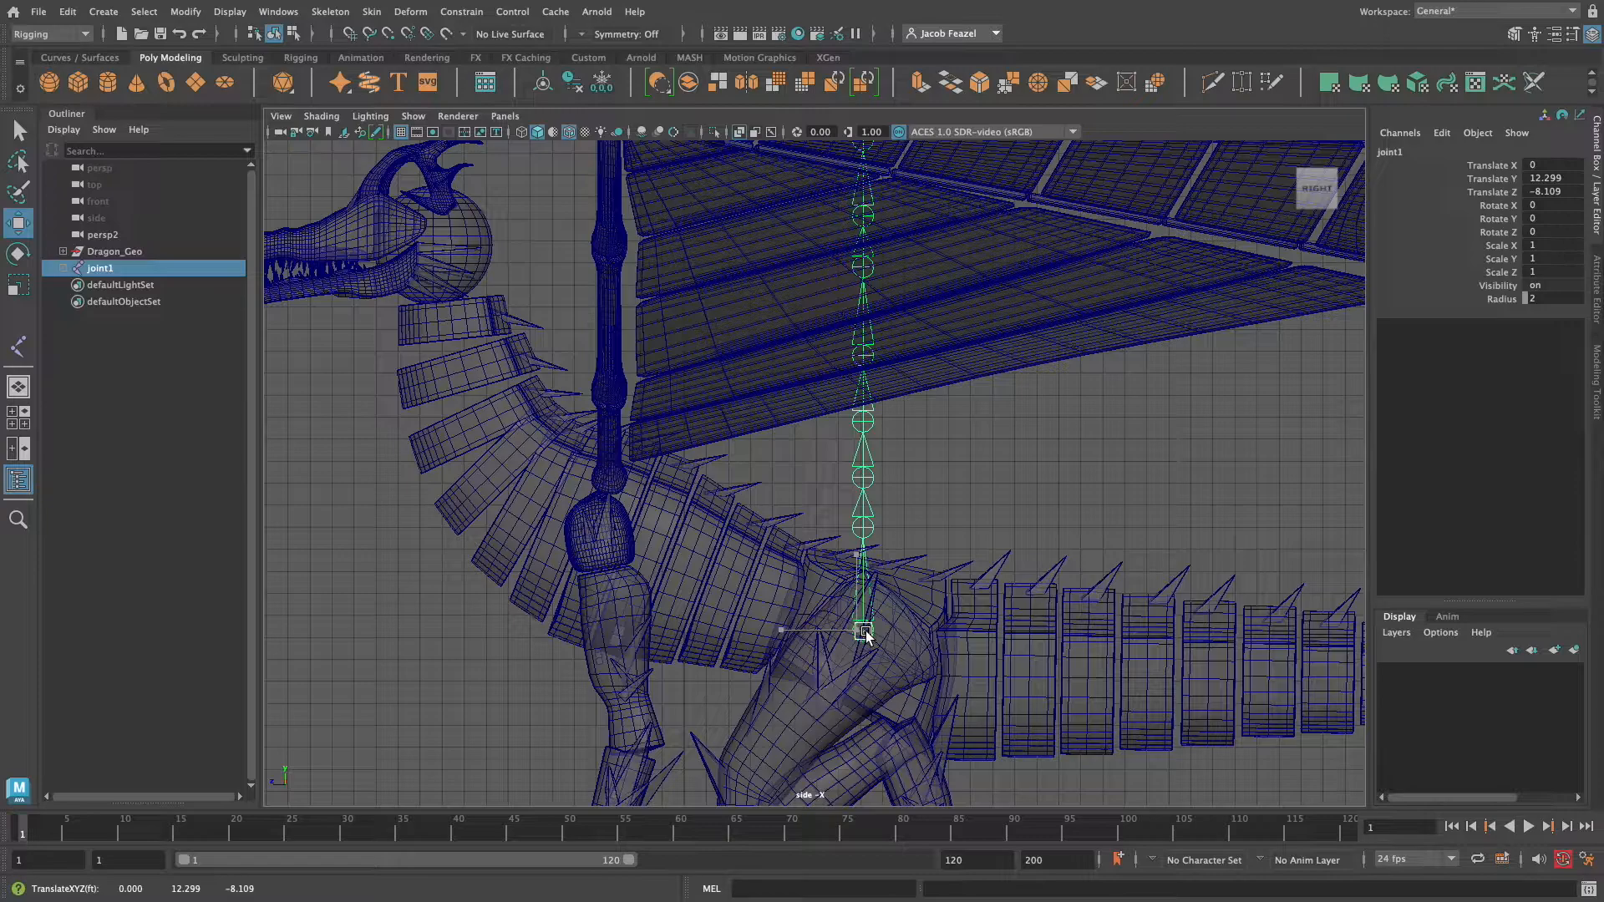
pyautogui.moveTo(865, 631); pyautogui.dragTo(871, 637)
pyautogui.keyDown('alt'); pyautogui.moveTo(806, 636); pyautogui.dragTo(797, 615, button='middle'); pyautogui.keyUp('alt')
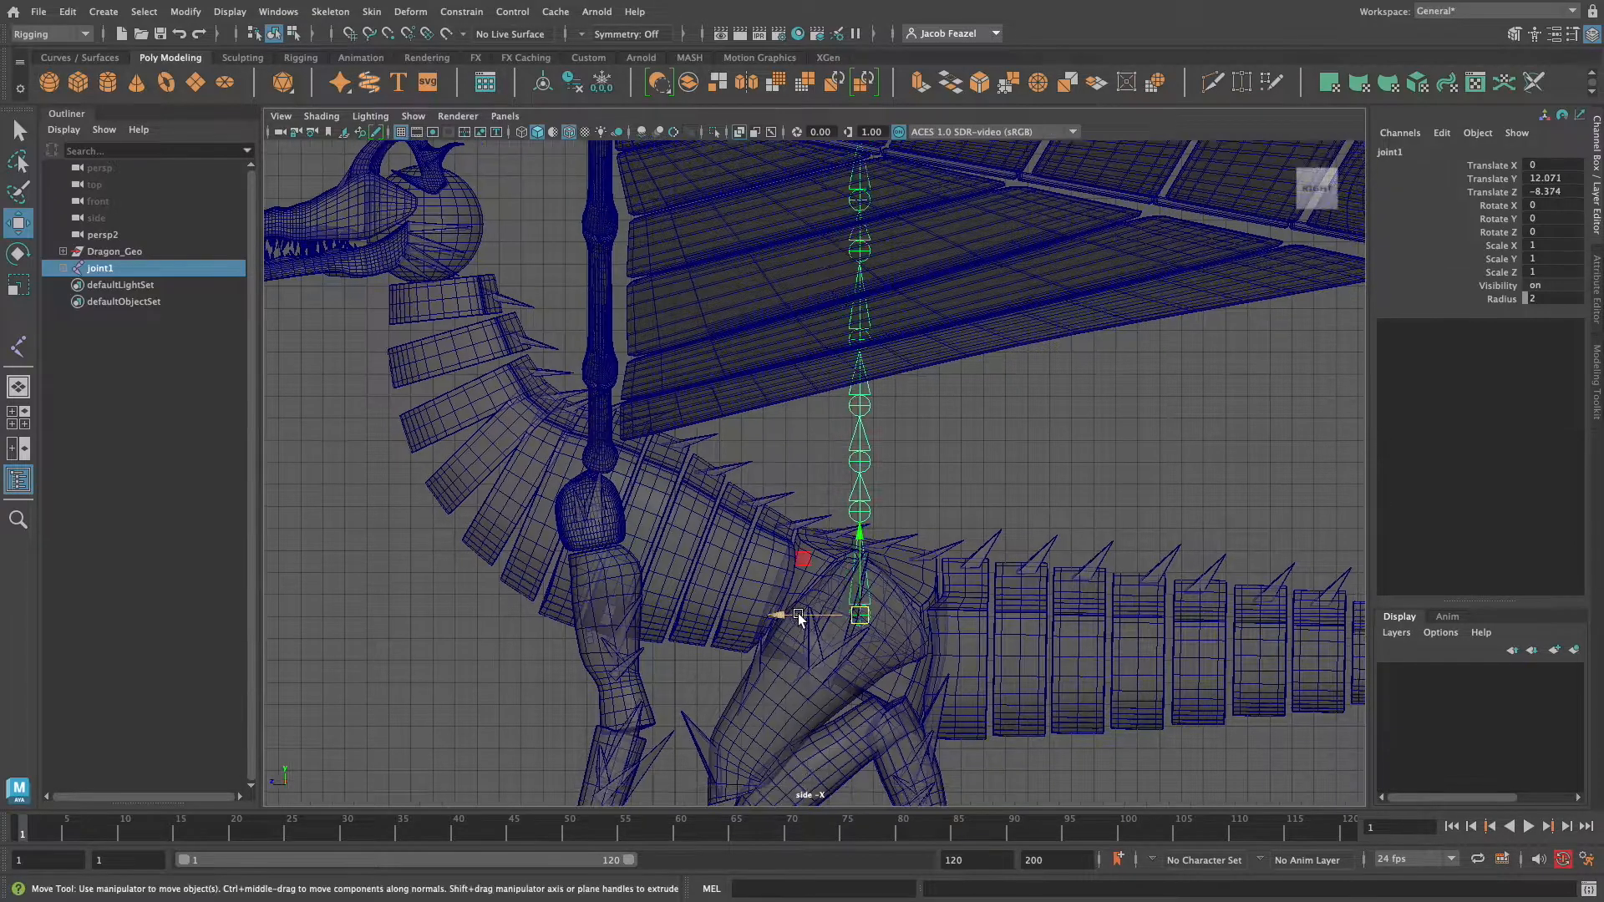
# Rotate the root joint to about -70.9 degrees in Y so the chain points forward along the dragon's body.
pyautogui.press('e')
pyautogui.moveTo(828, 543); pyautogui.dragTo(740, 623)
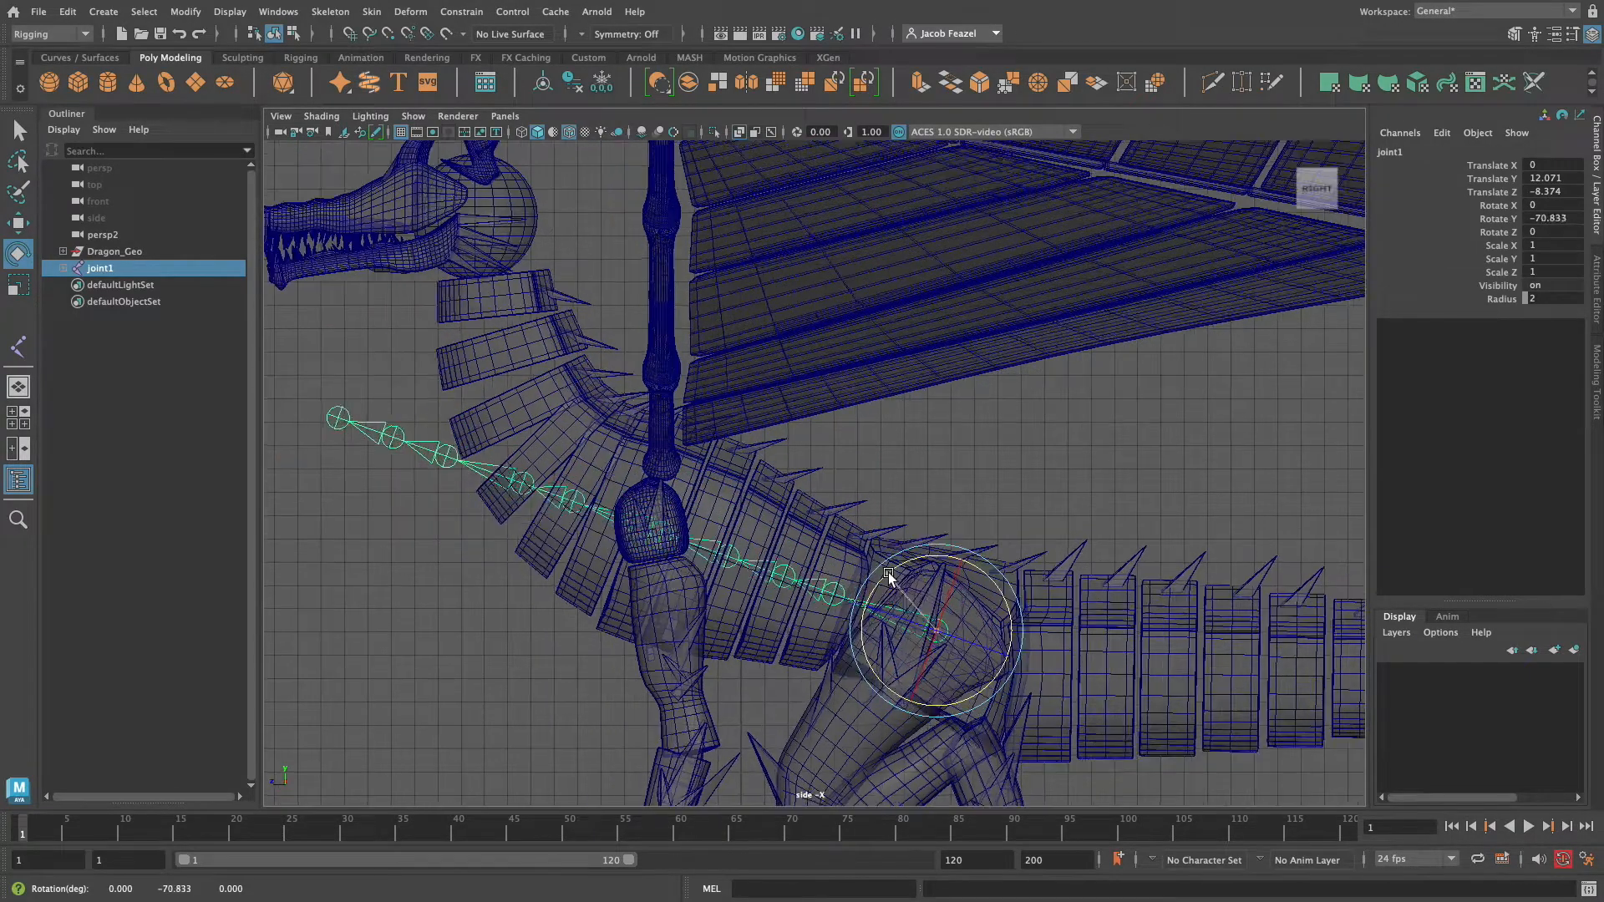
pyautogui.moveTo(889, 573); pyautogui.dragTo(886, 573)
# Slide joint2 along its own X axis to a Translate X of about 4.82, inside the rearmost torso segment.
pyautogui.press('w')
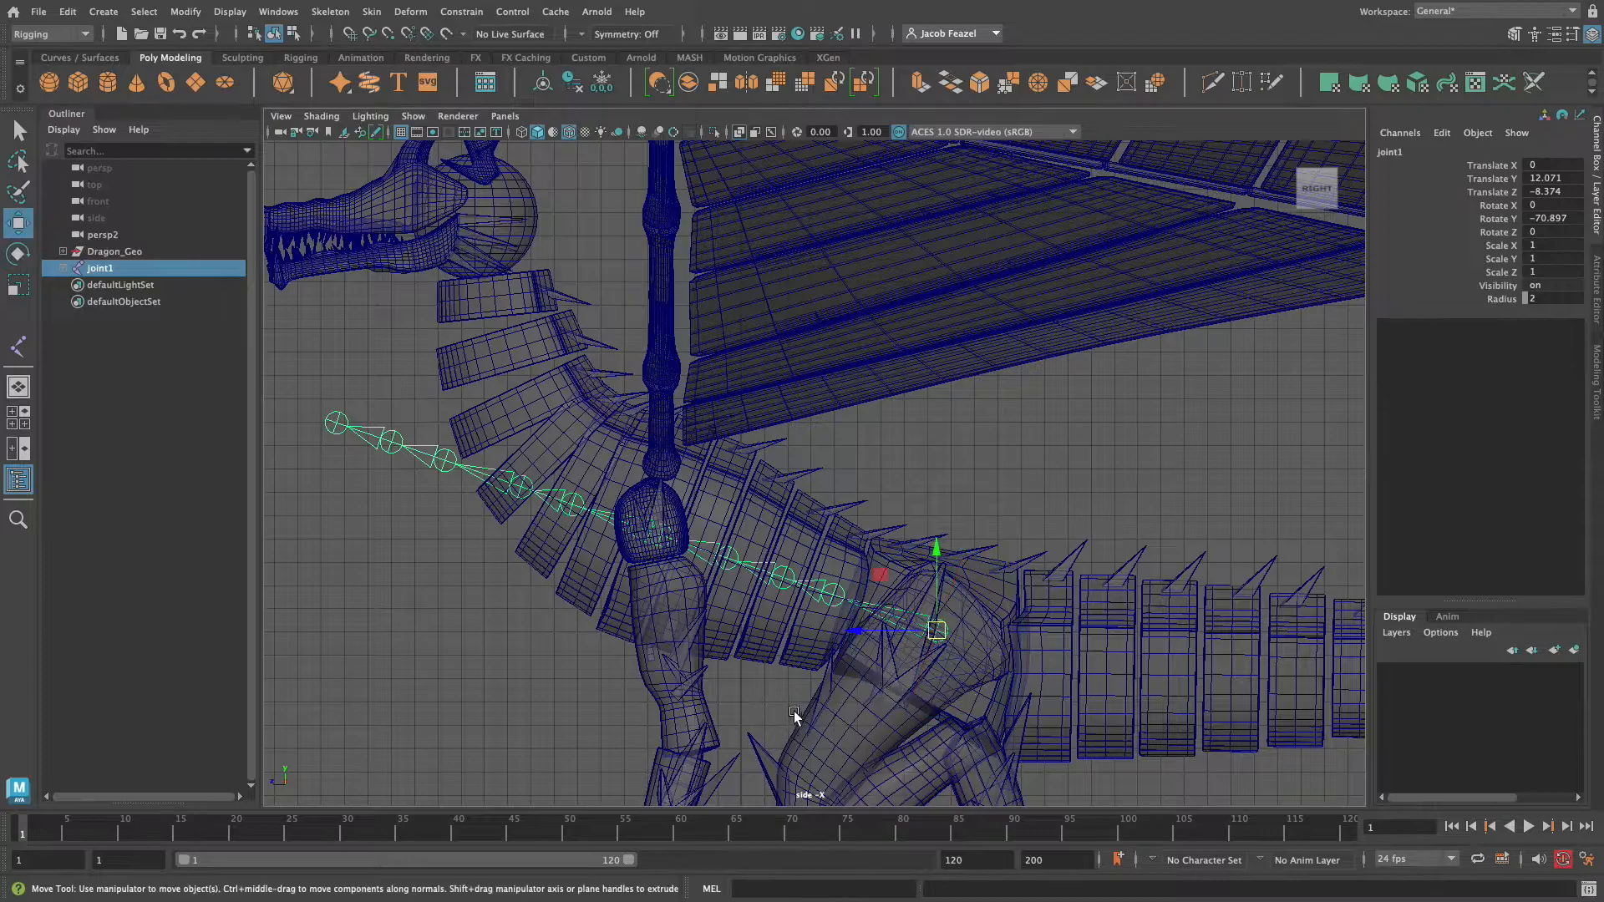
pyautogui.click(830, 596)
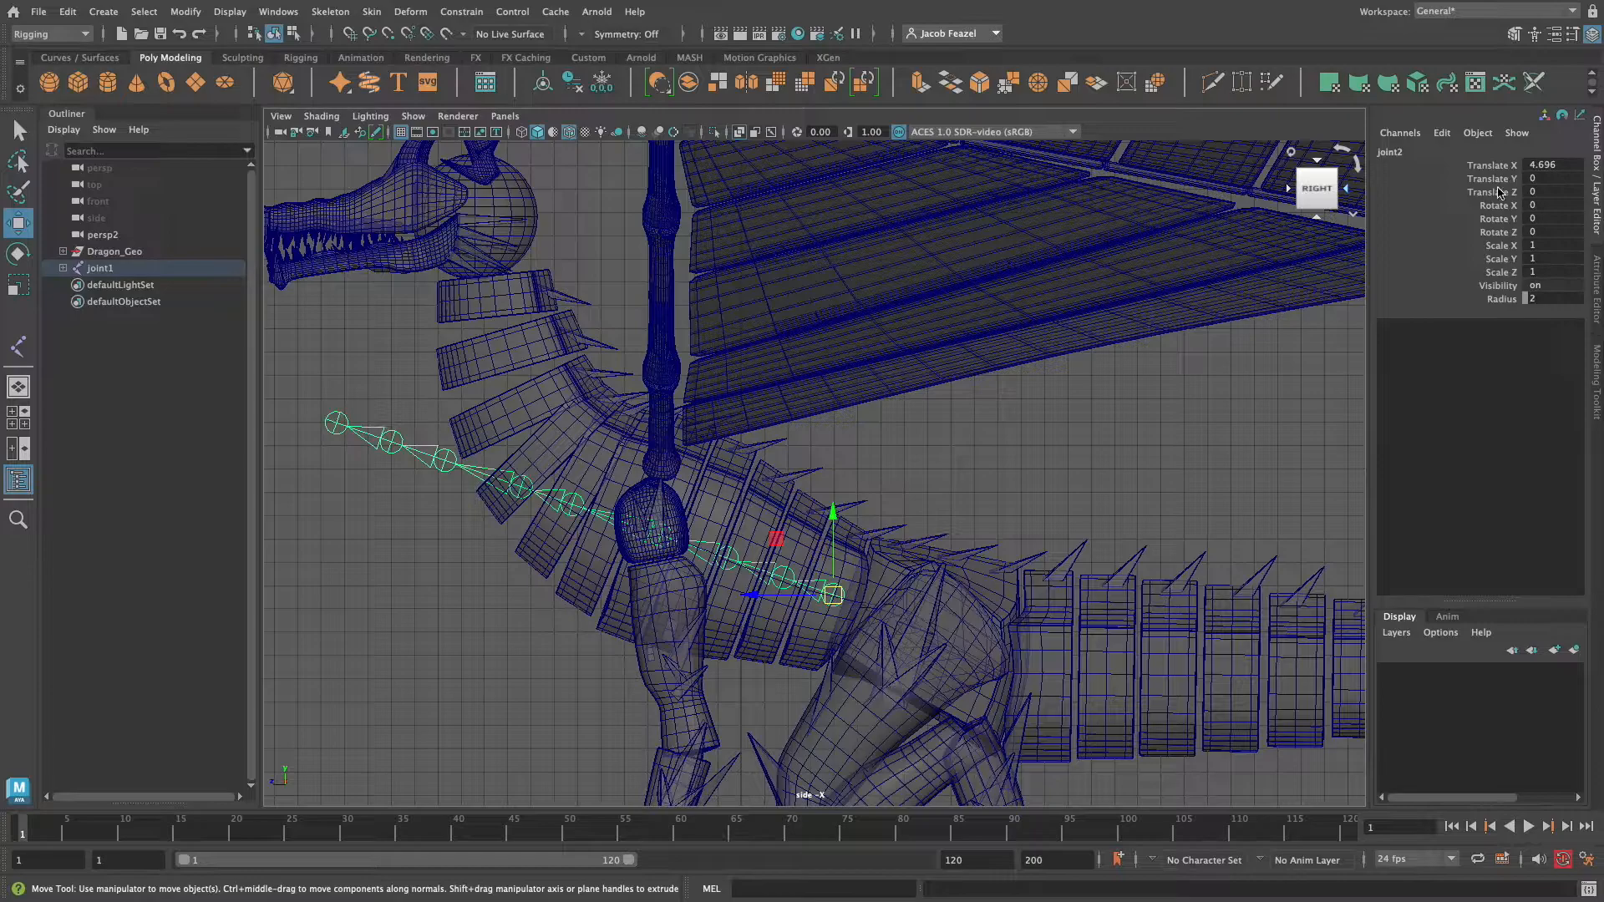
pyautogui.keyDown('alt'); pyautogui.moveTo(991, 562); pyautogui.dragTo(1110, 553, button='right'); pyautogui.keyUp('alt')
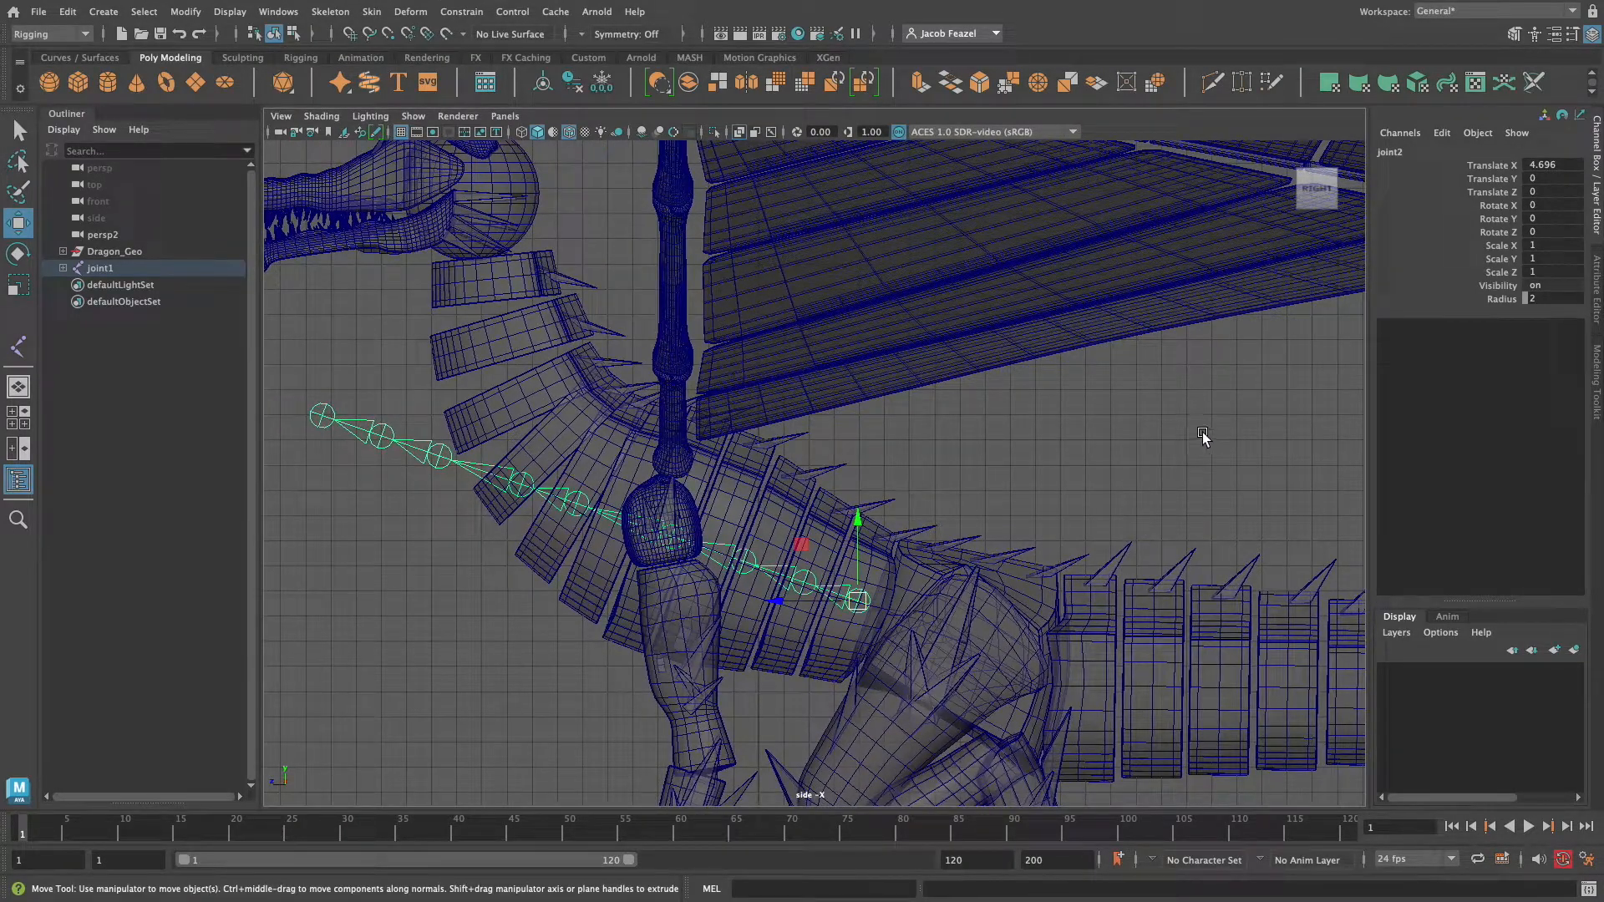
pyautogui.click(1510, 167)
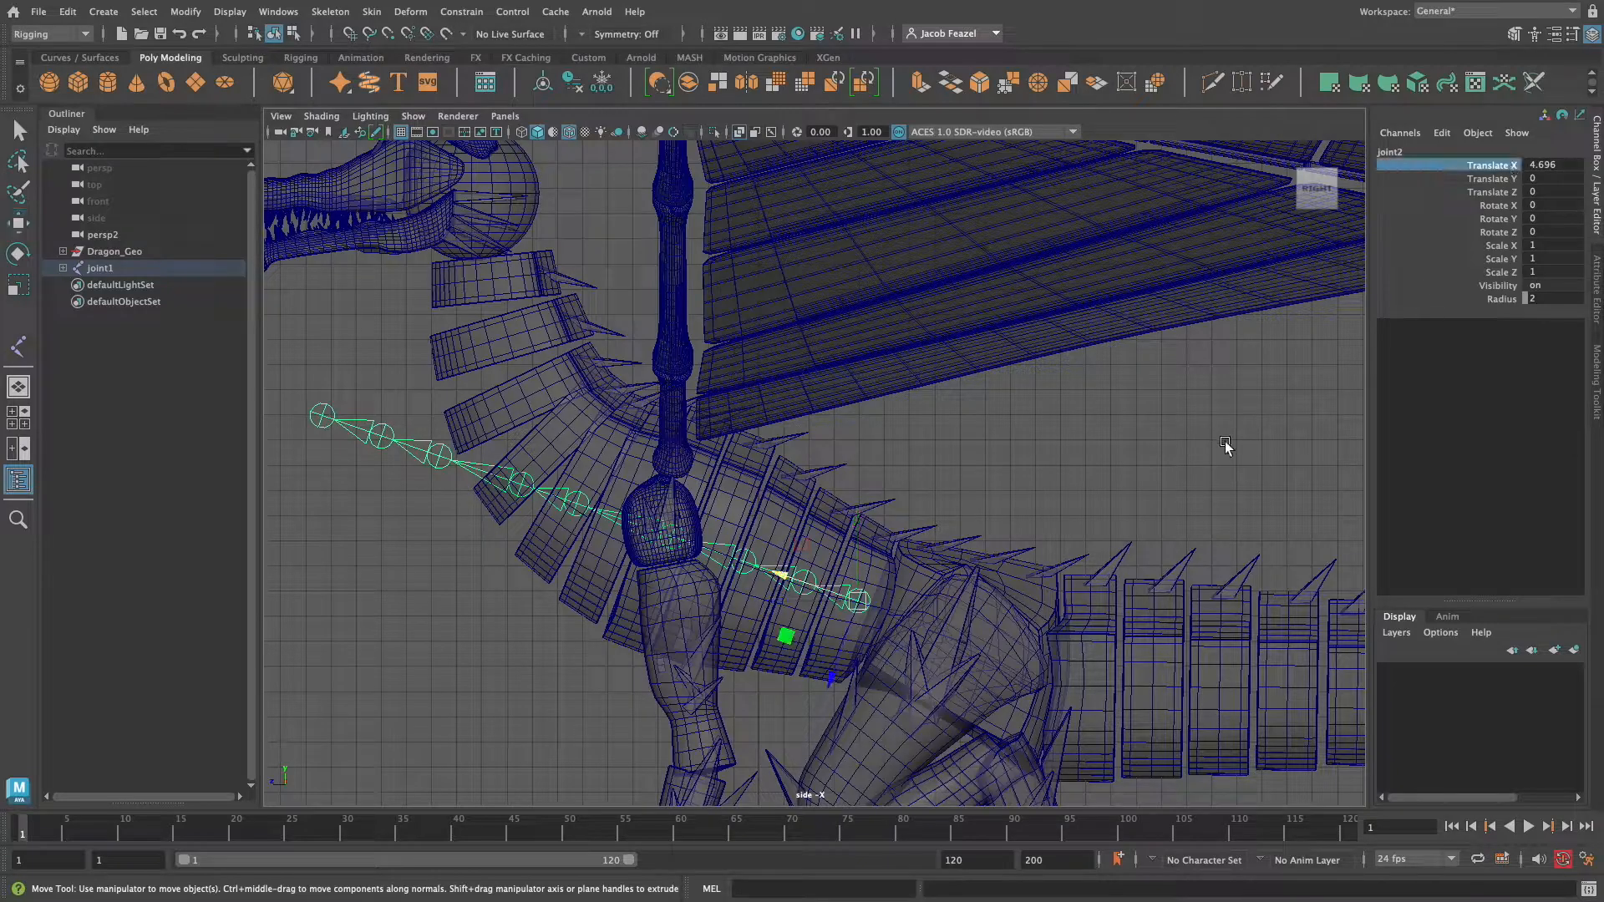
pyautogui.moveTo(1219, 447)
pyautogui.mouseDown(button='middle')
pyautogui.moveTo(1180, 444)
pyautogui.moveTo(1225, 447)
pyautogui.moveTo(1207, 447)
pyautogui.mouseUp(button='middle')
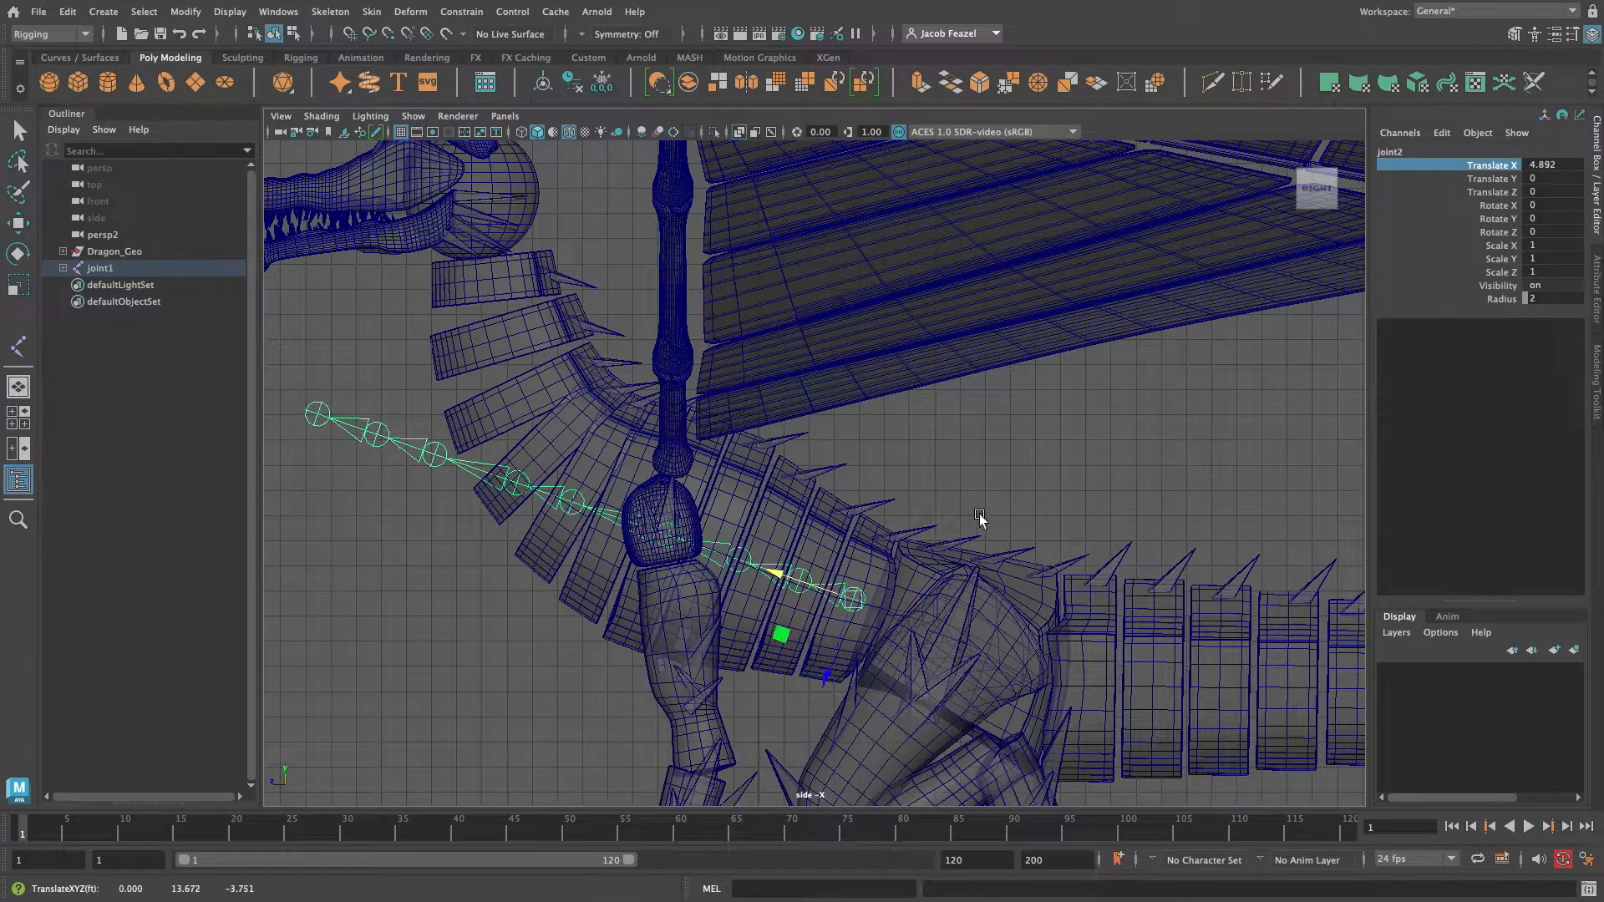
pyautogui.moveTo(1099, 462); pyautogui.dragTo(1100, 464, button='middle')
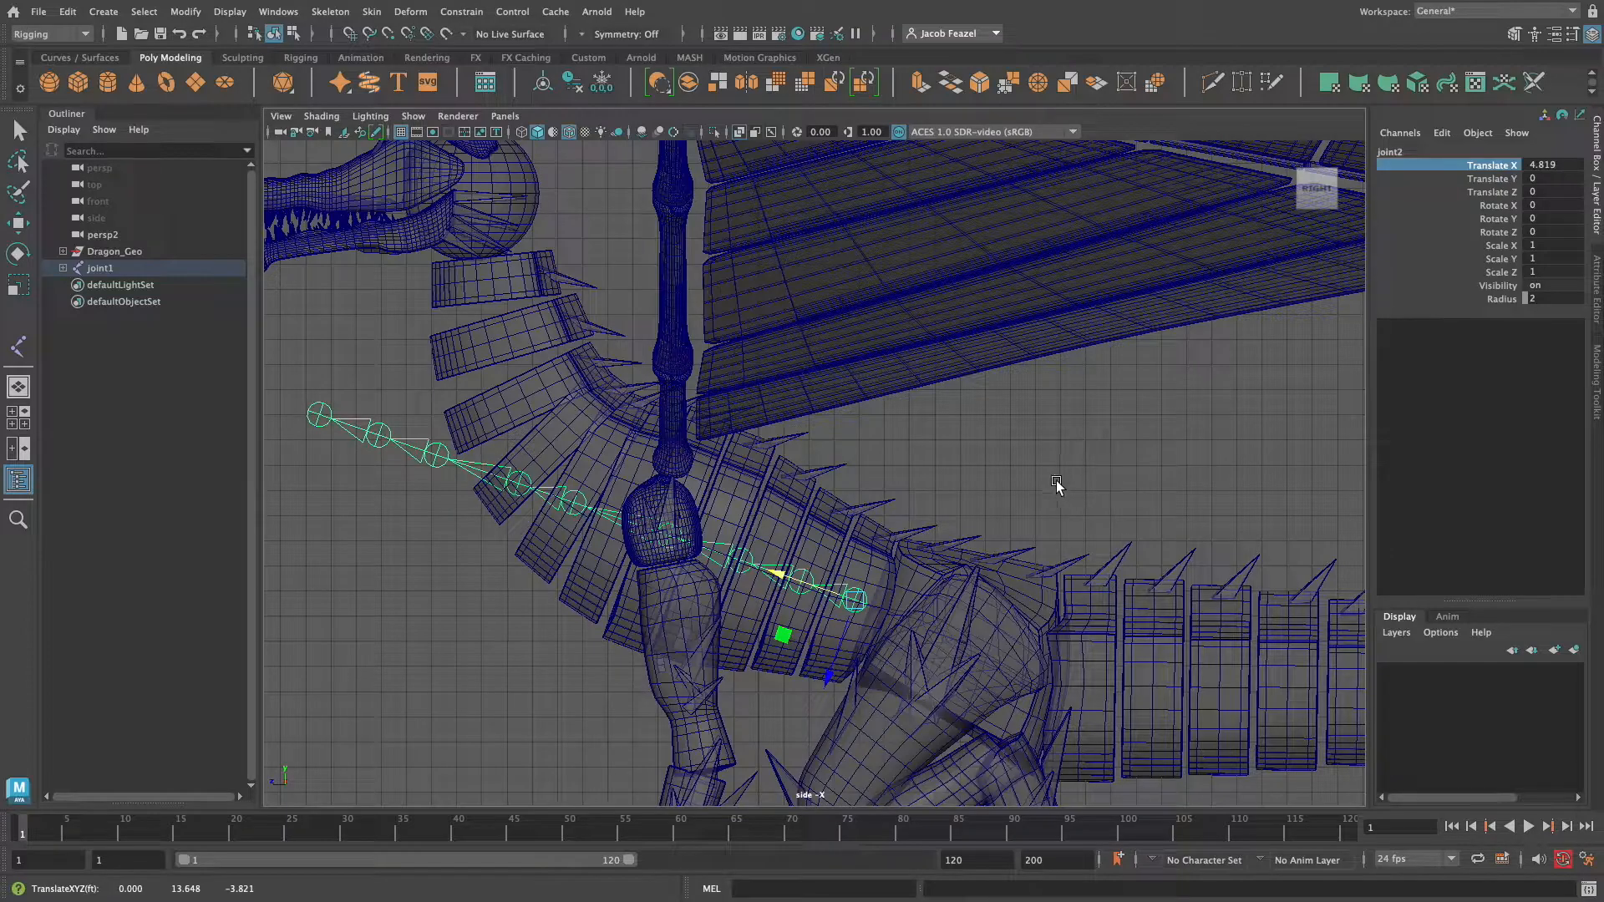
# Slide joint3 and joint4 along the spine to Translate X values of about 2.15 and 1.84.
pyautogui.keyDown('alt'); pyautogui.moveTo(938, 503); pyautogui.dragTo(1261, 496, button='right'); pyautogui.keyUp('alt')
pyautogui.moveTo(1046, 523)
pyautogui.keyDown('alt'); pyautogui.mouseDown(button='middle')
pyautogui.moveTo(1071, 443)
pyautogui.moveTo(1131, 411)
pyautogui.mouseUp(button='middle'); pyautogui.keyUp('alt')
pyautogui.click(827, 558)
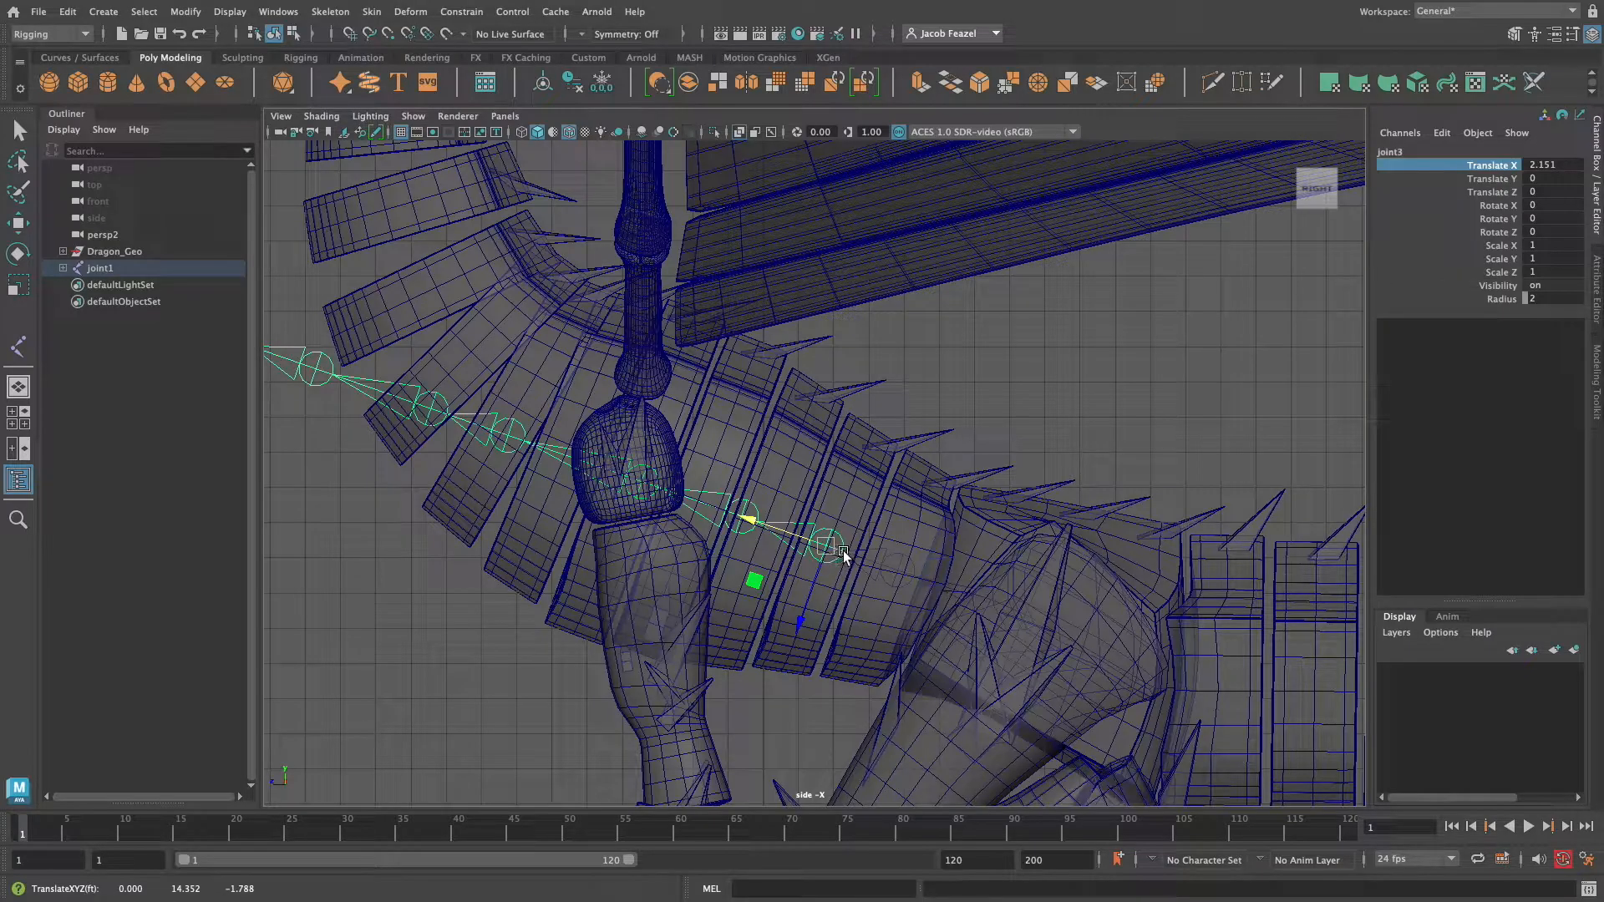
pyautogui.click(744, 535)
pyautogui.moveTo(1181, 394); pyautogui.dragTo(1209, 390, button='middle')
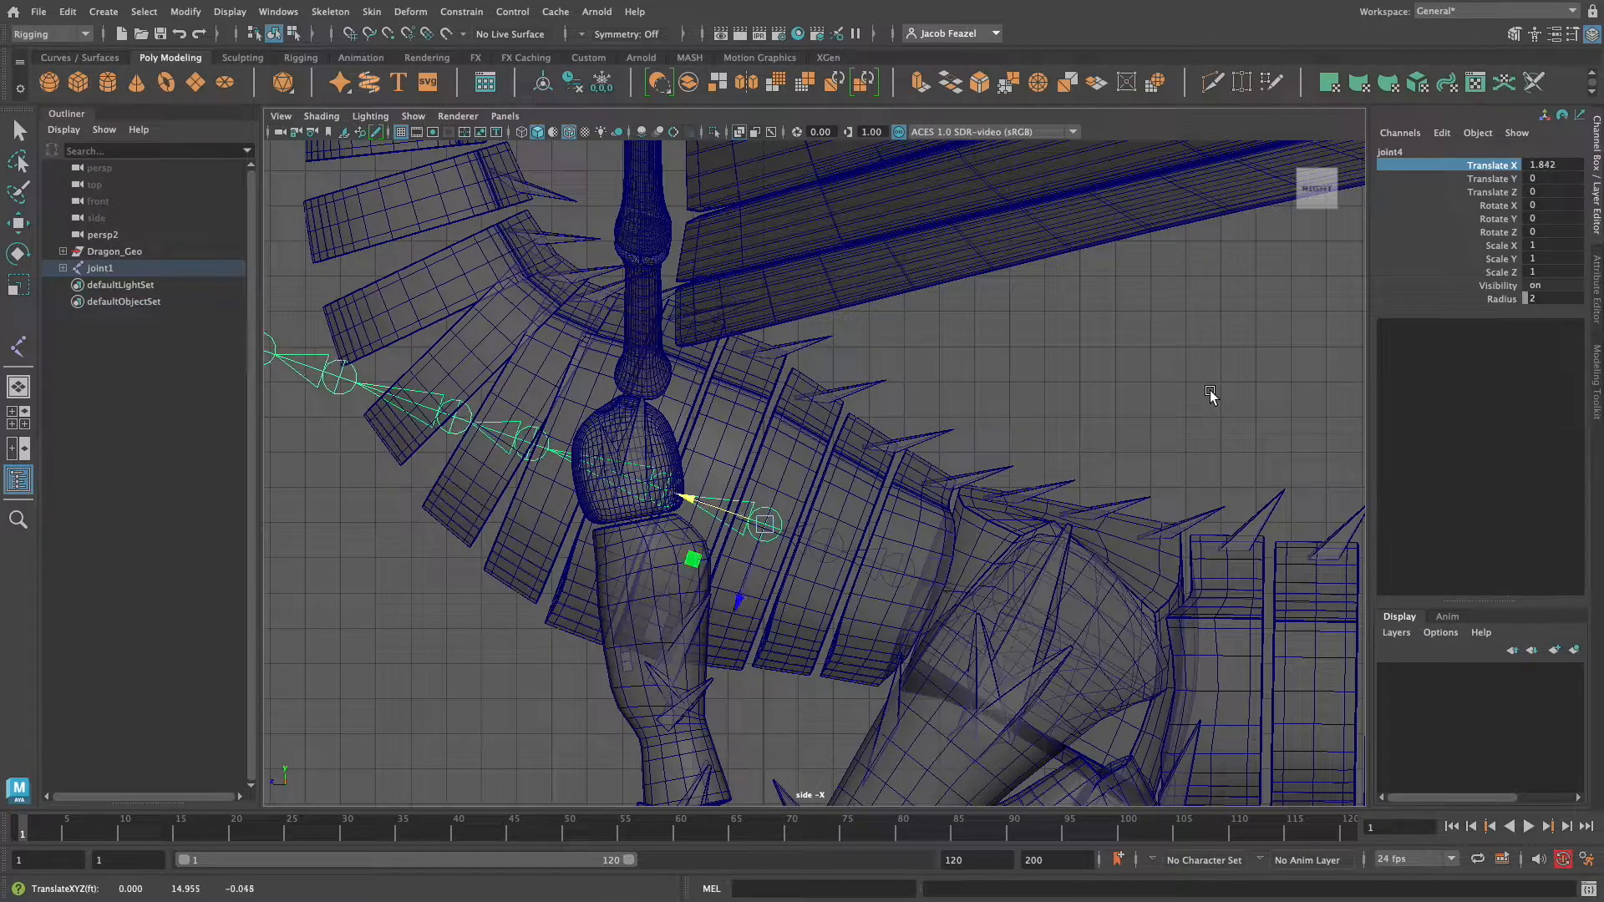
# Rotate joint4 slightly so the rest of the chain follows the dragon's spine.
pyautogui.keyDown('alt'); pyautogui.moveTo(1003, 394); pyautogui.dragTo(1089, 418, button='middle'); pyautogui.keyUp('alt')
pyautogui.press('e')
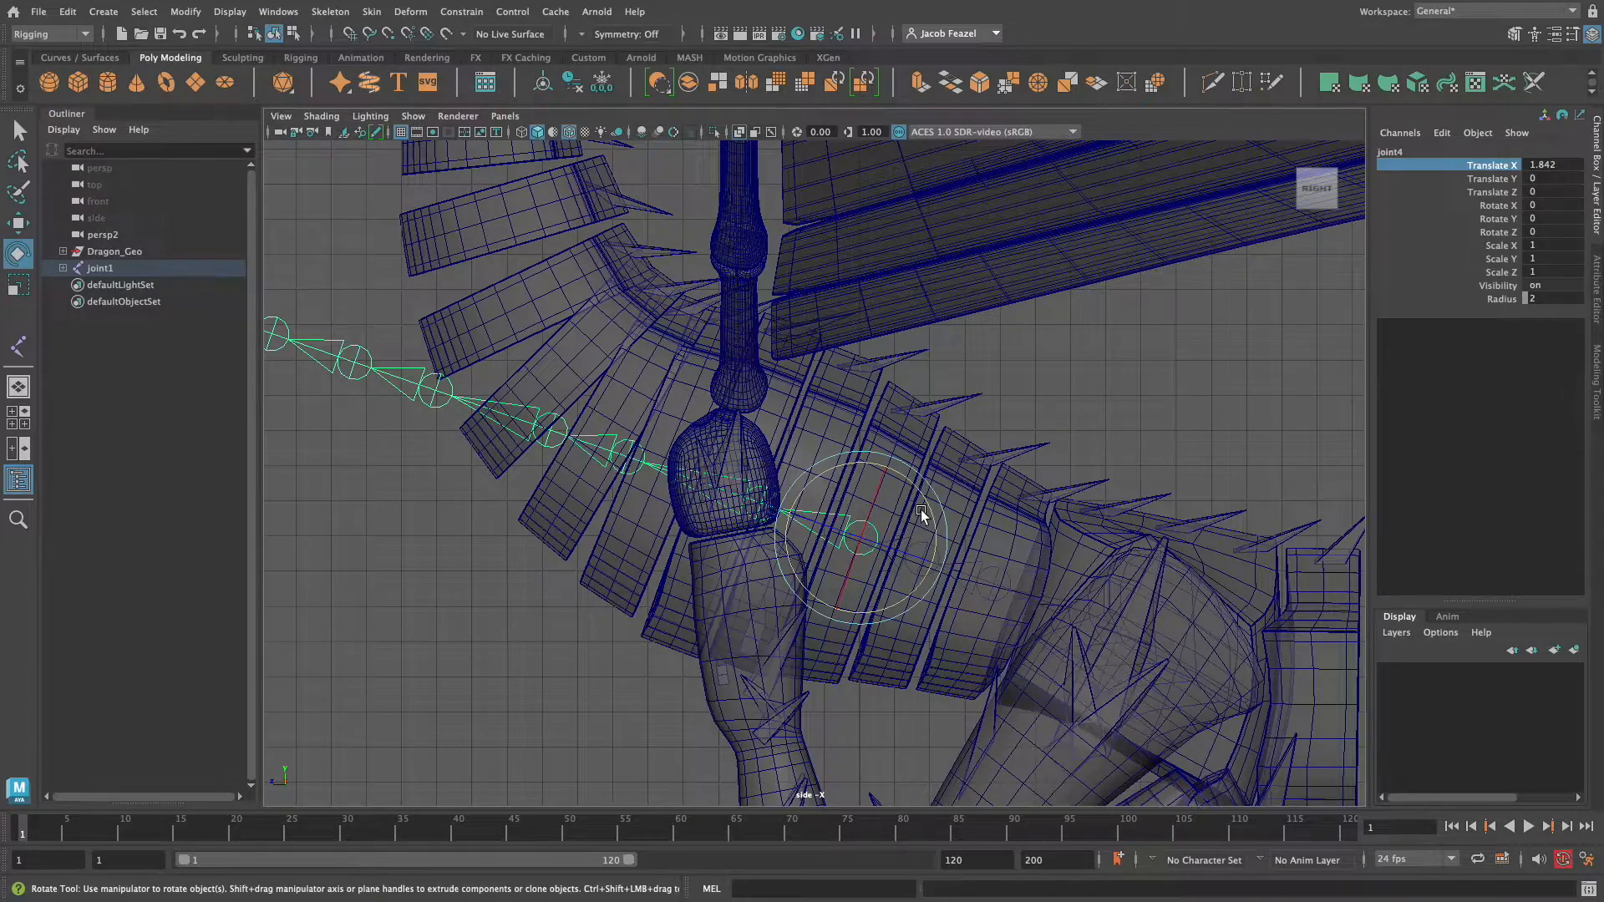
pyautogui.moveTo(920, 512); pyautogui.dragTo(922, 518)
# Expand the joint hierarchy in the Outliner and slide joint5 along the spine to fit its torso segment.
pyautogui.click(62, 268)
pyautogui.click(72, 284)
pyautogui.click(82, 301)
pyautogui.click(140, 335)
pyautogui.press('w')
pyautogui.moveTo(1104, 404); pyautogui.dragTo(1181, 368, button='middle')
pyautogui.press('e')
# Fit joint6 and joint7 to the body segments around the shoulder along the curve of the spine.
pyautogui.click(151, 352)
pyautogui.press('w')
pyautogui.click(159, 368)
pyautogui.click(151, 352)
pyautogui.press('e')
pyautogui.click(192, 366)
pyautogui.click(189, 352)
pyautogui.click(189, 368)
pyautogui.press('w')
pyautogui.moveTo(897, 381); pyautogui.dragTo(902, 383, button='middle')
# Slide joint8 along its X axis and rotate joint7 to bend the chain up toward the neck.
pyautogui.click(170, 385)
pyautogui.moveTo(1173, 349); pyautogui.dragTo(1227, 360, button='middle')
pyautogui.click(160, 368)
pyautogui.press('e')
pyautogui.moveTo(726, 404); pyautogui.dragTo(734, 412, button='middle')
# Set joint8 to Translate X 1.8 and rotate it to about 15.17 degrees in Y to follow the neck base.
pyautogui.click(171, 385)
pyautogui.press('w')
pyautogui.moveTo(1057, 382); pyautogui.dragTo(1064, 383, button='middle')
pyautogui.press('e')
pyautogui.moveTo(639, 407); pyautogui.dragTo(660, 415, button='middle')
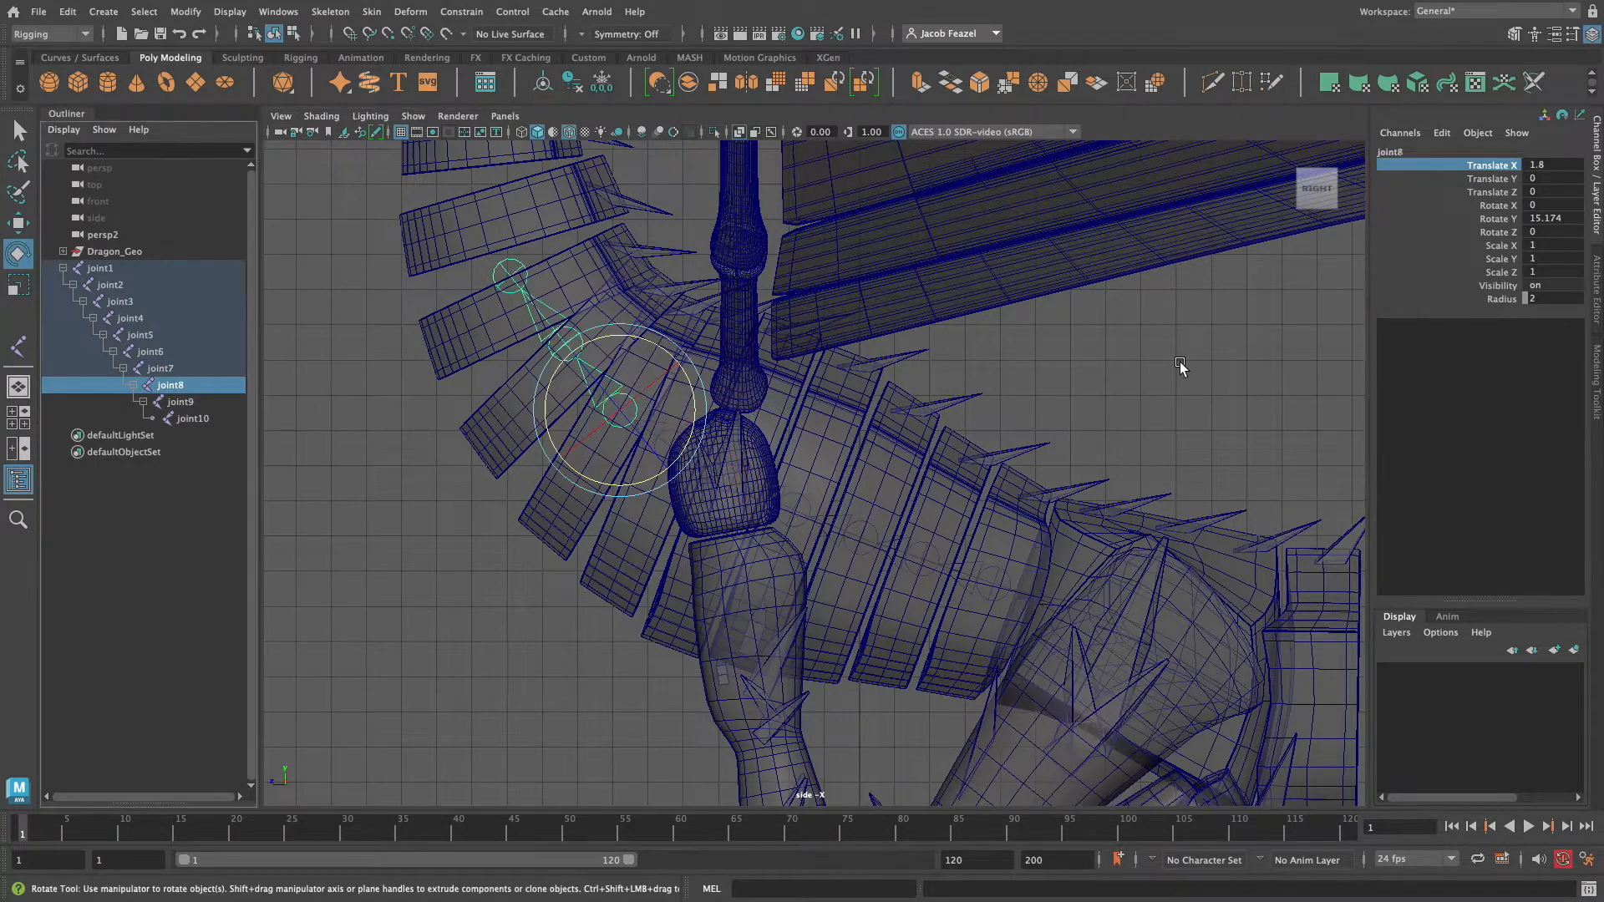
# Slide joint9 along the neck base and check the chain's fit in the perspective view.
pyautogui.press('Down')
pyautogui.press('w')
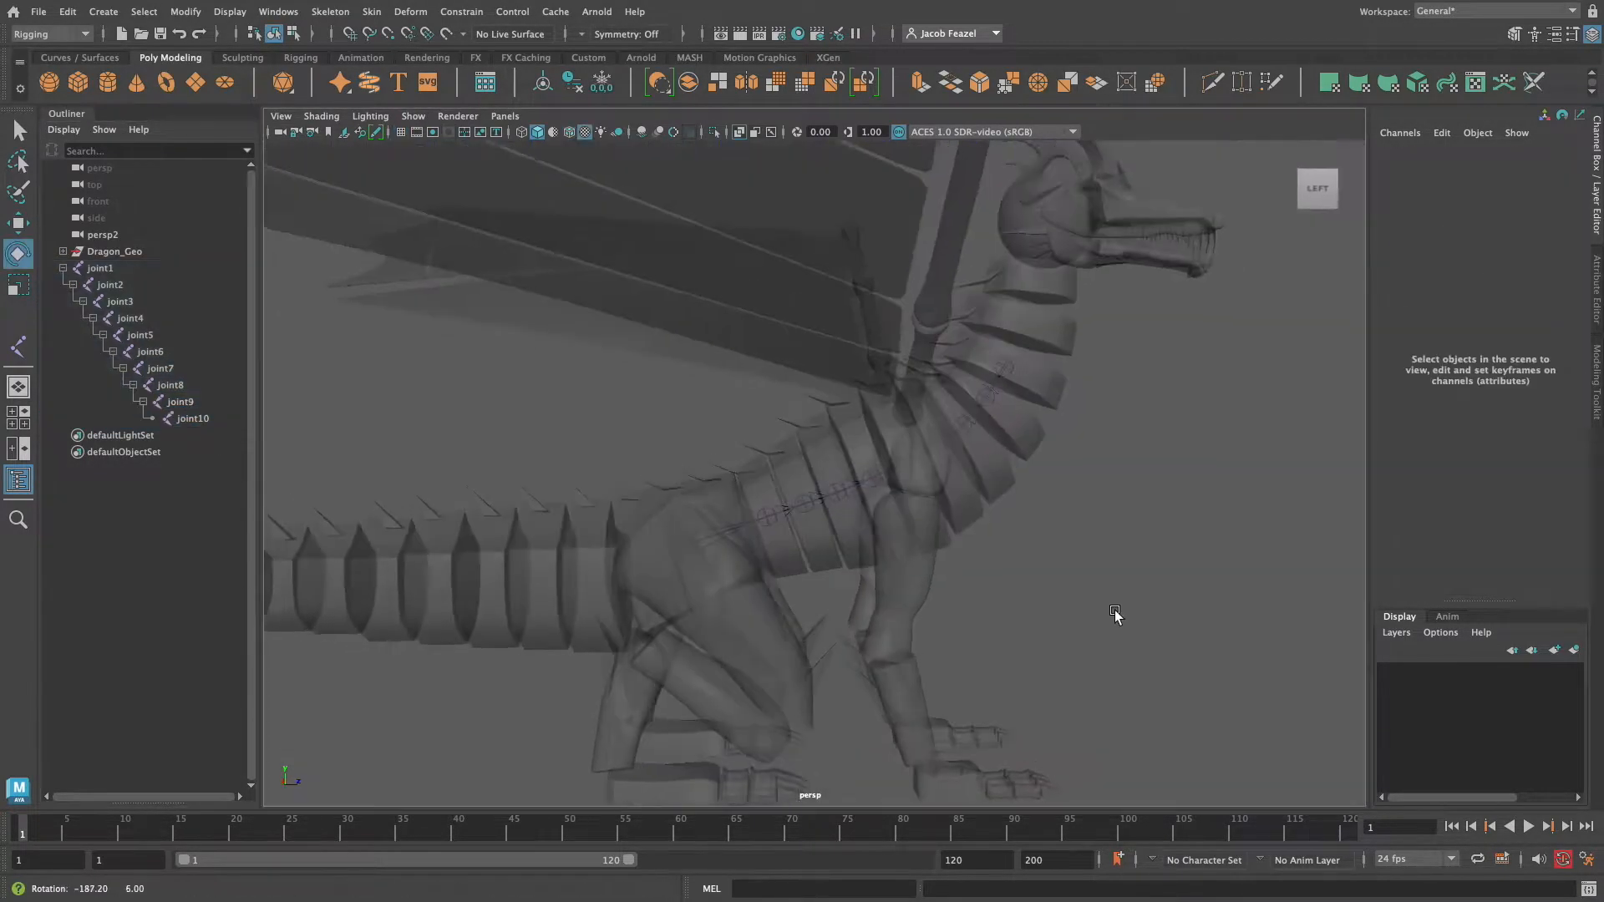
pyautogui.keyDown('alt'); pyautogui.moveTo(1115, 614); pyautogui.dragTo(680, 615); pyautogui.keyUp('alt')
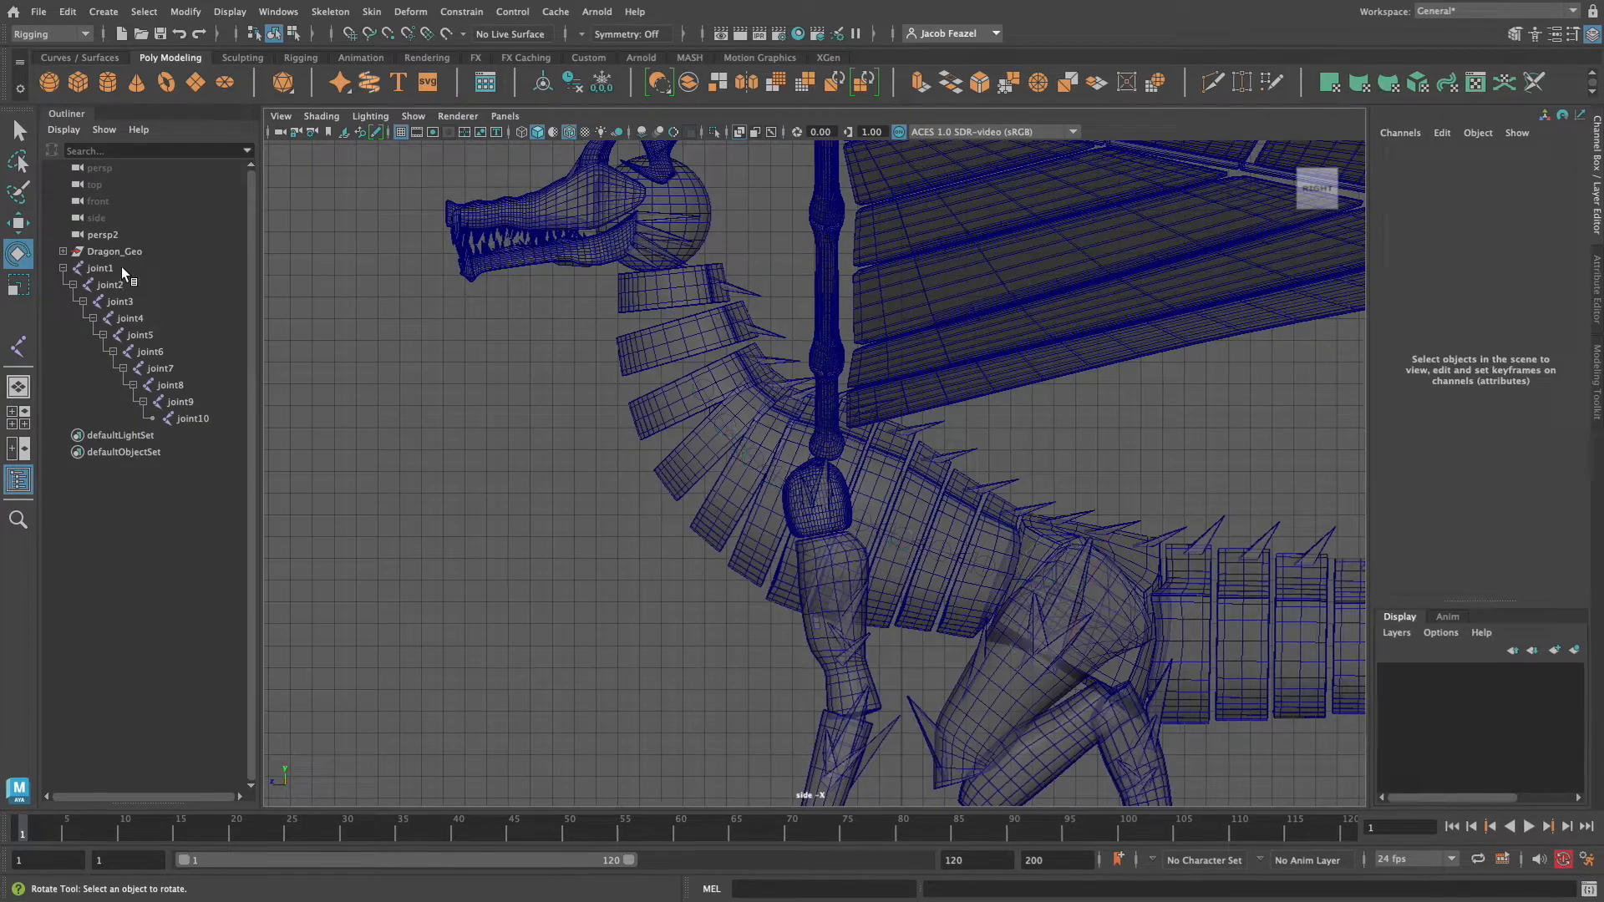
# Freeze the transformations of all joints from joint1 to joint10.
pyautogui.click(122, 267)
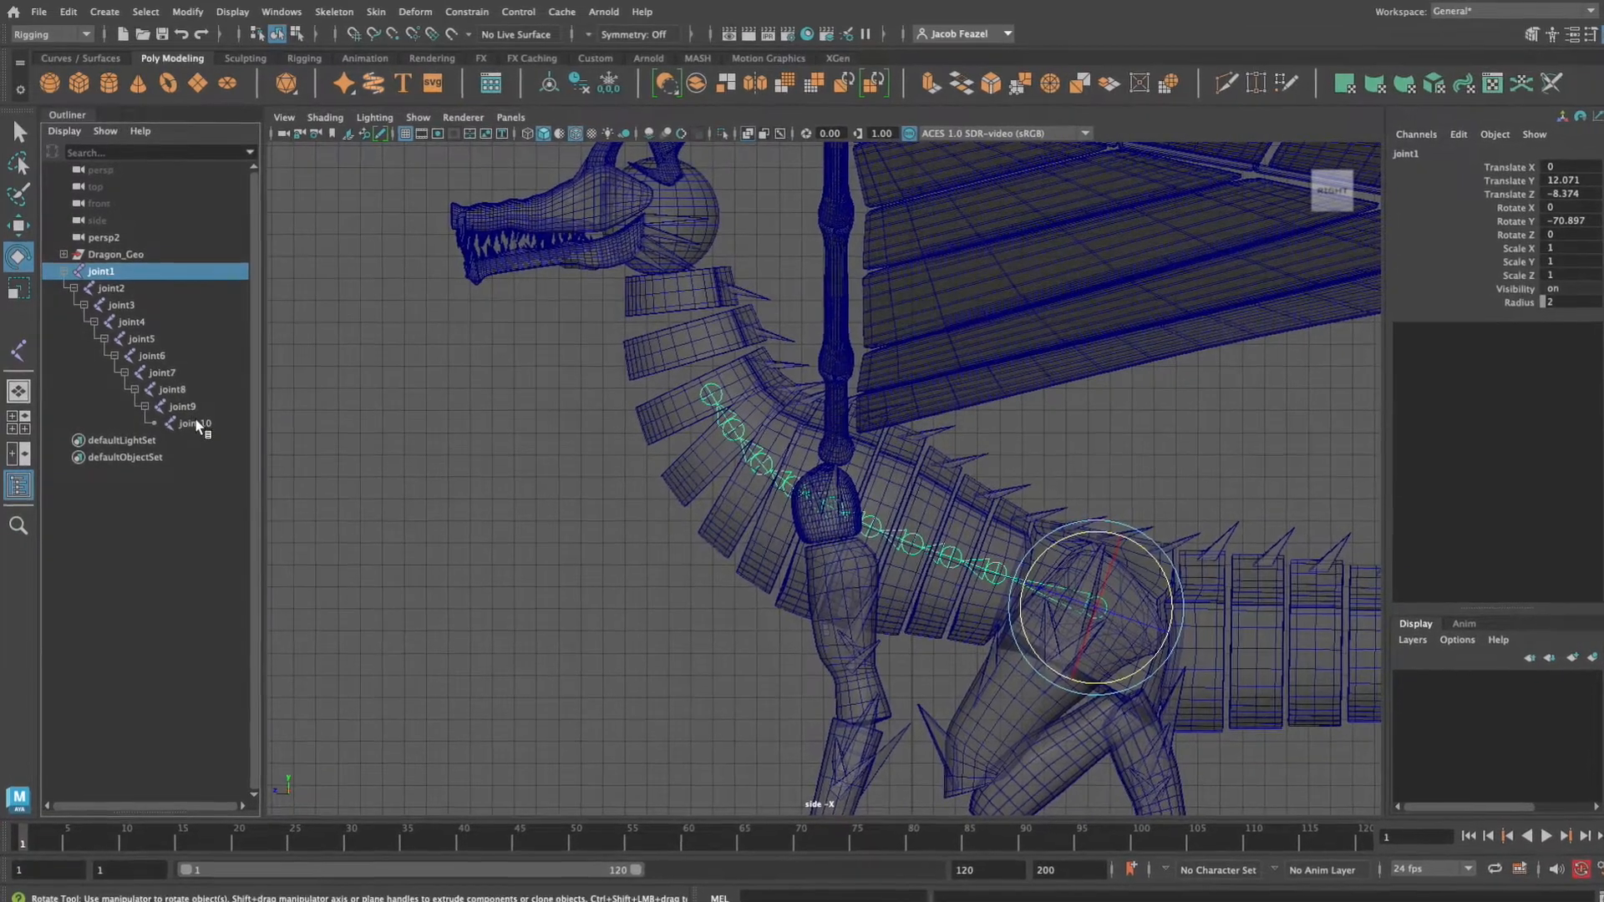
pyautogui.keyDown('shift'); pyautogui.click(193, 419); pyautogui.keyUp('shift')
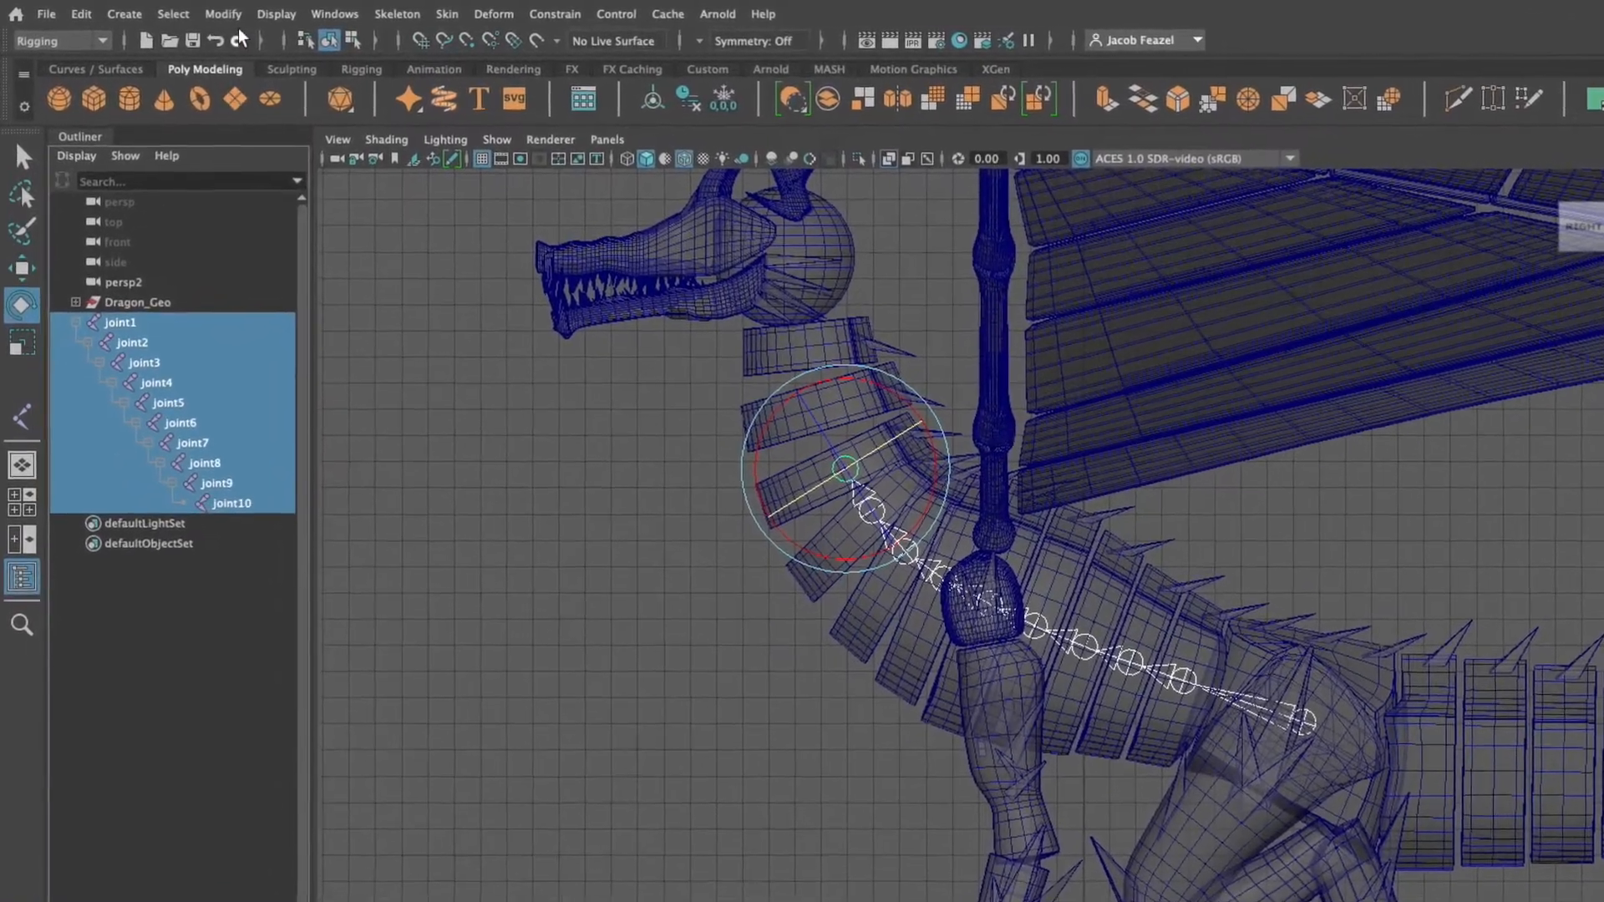
pyautogui.click(217, 14)
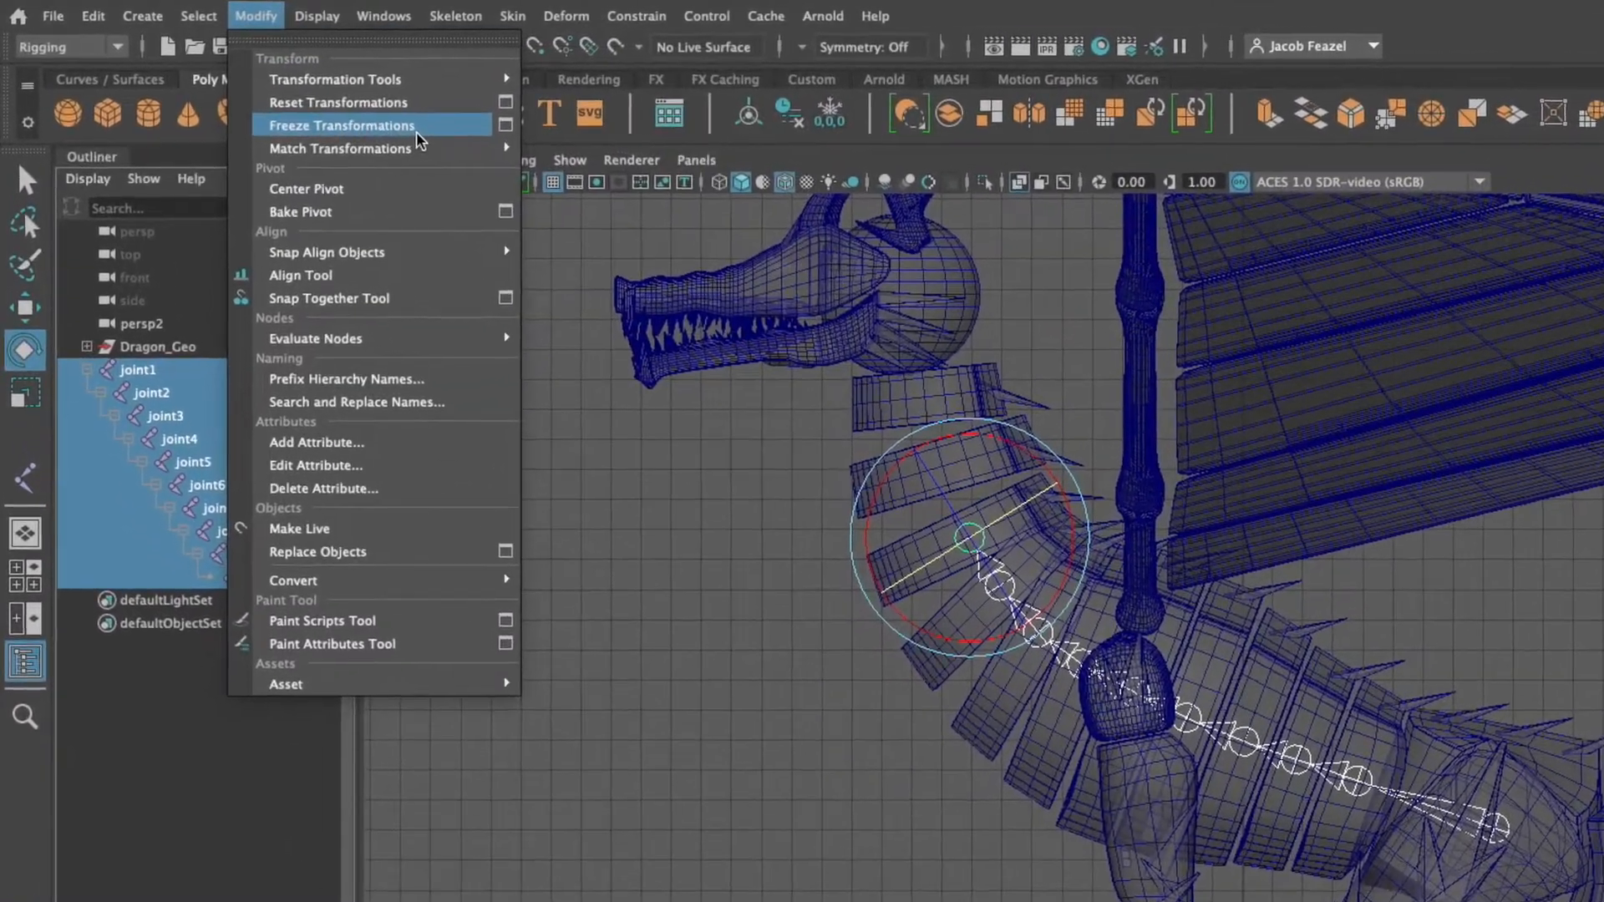
pyautogui.click(343, 121)
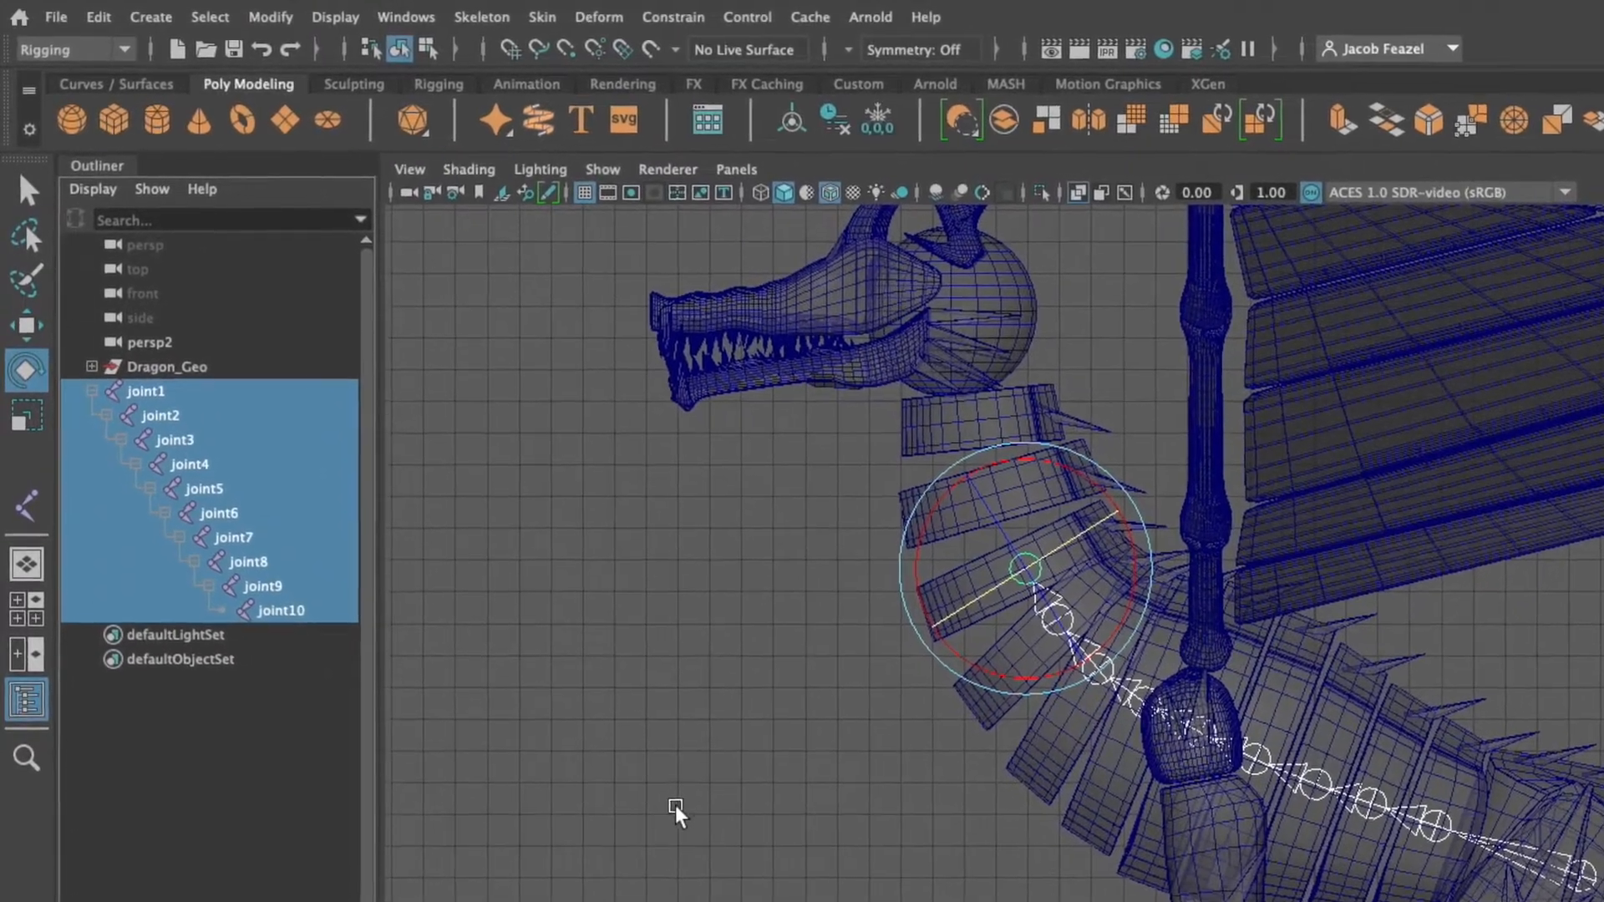
pyautogui.click(618, 699)
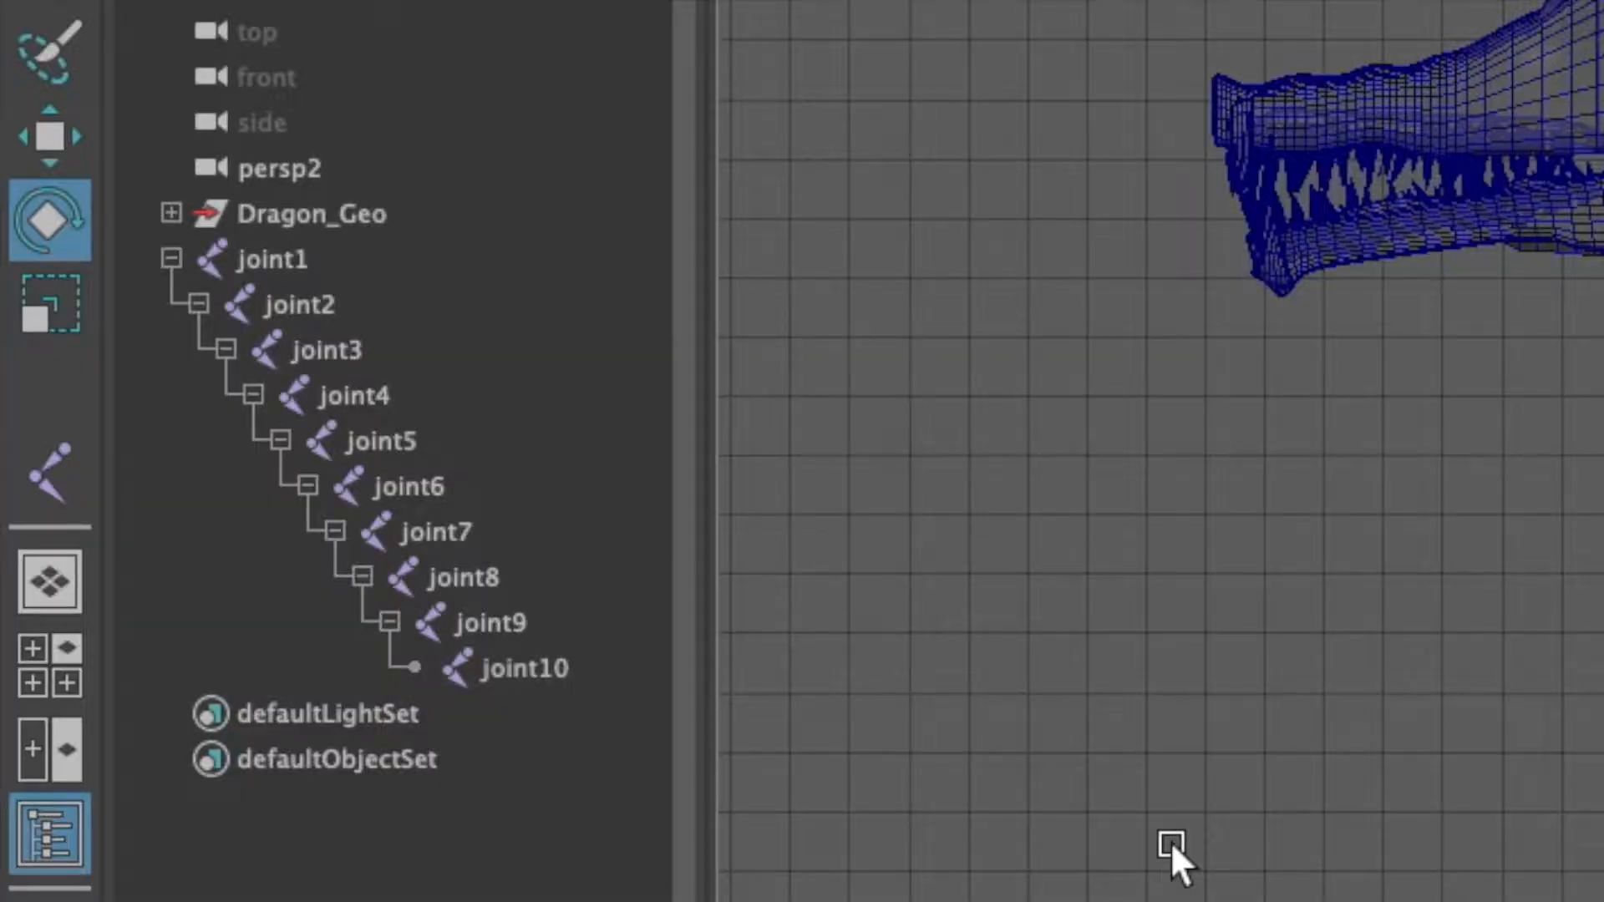
# Rename joint1 as ct_spine_01_bind and joint2 as ct_spine_02_bind.
pyautogui.doubleClick(305, 260)
pyautogui.write('ct_spine_01_bind')
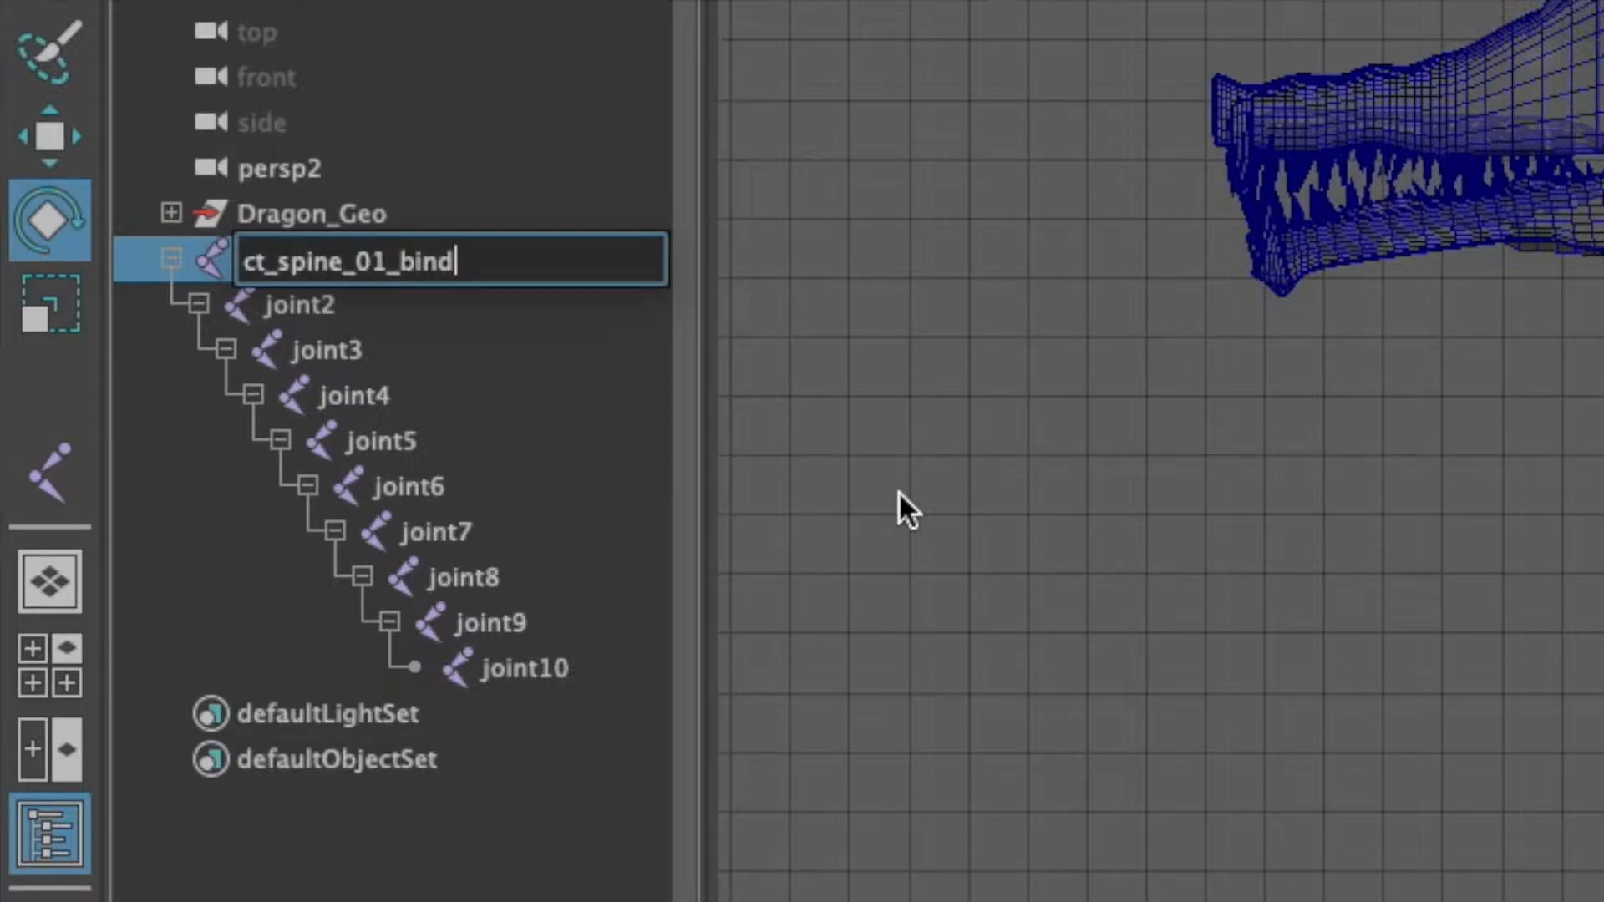
pyautogui.press('Return')
pyautogui.doubleClick(417, 306)
pyautogui.write('ct')
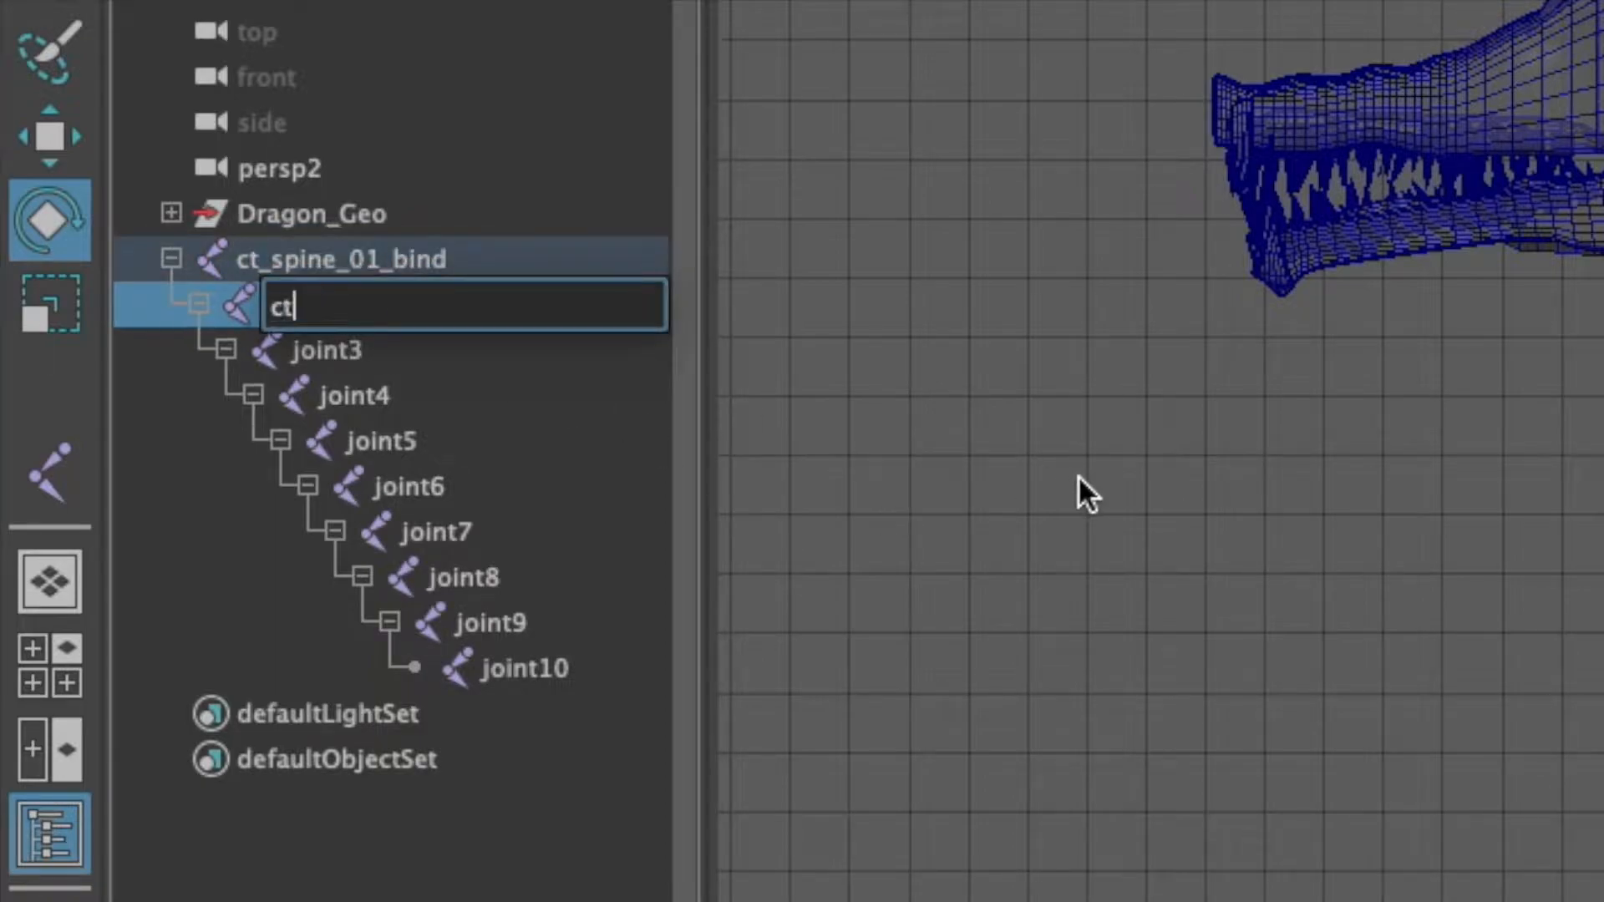
pyautogui.write('_spine_02_')
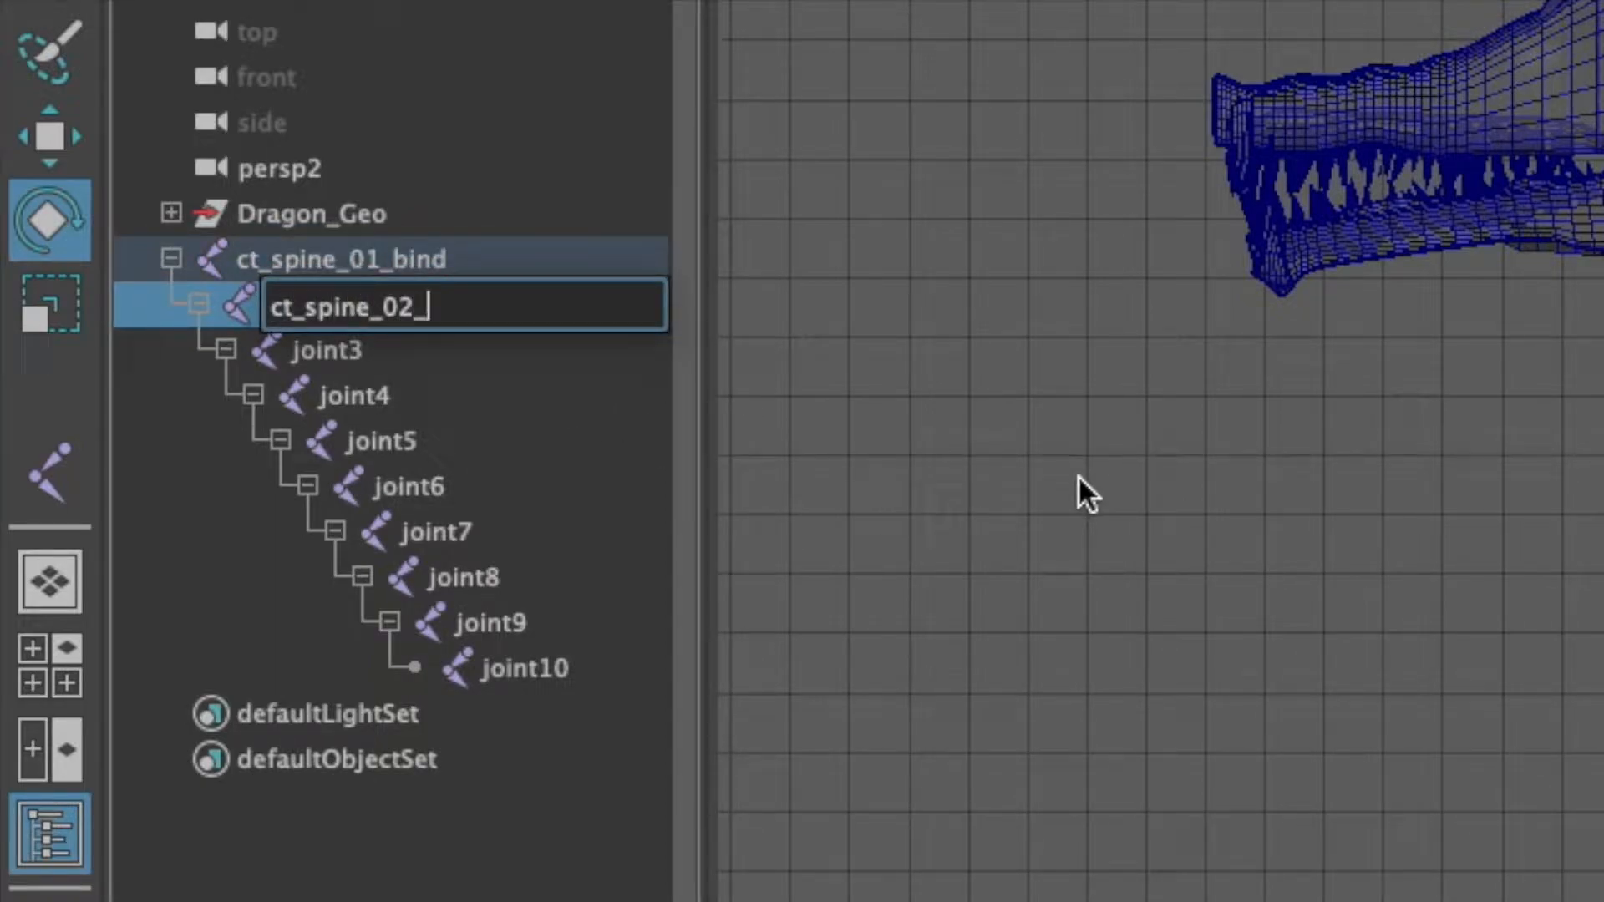
pyautogui.write('bind')
pyautogui.press('Return')
# Rename joint3 as ct_spine_03_bind and joint4 as ct_spine_04_bind.
pyautogui.doubleClick(334, 351)
pyautogui.write('ct_spine_03_bind')
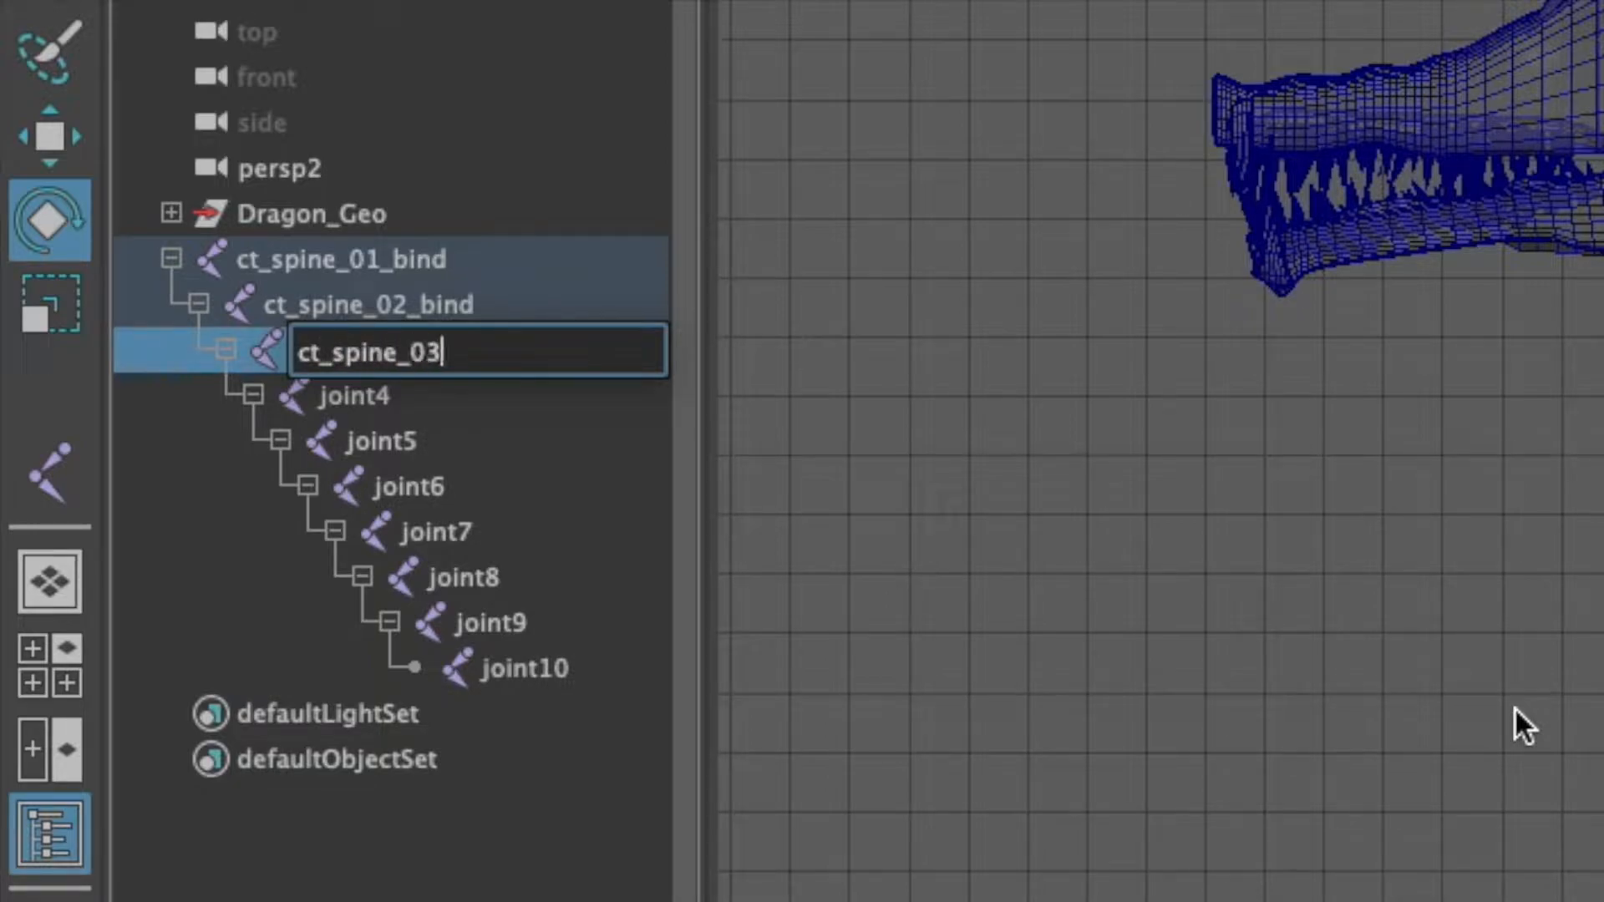
pyautogui.press('Return')
pyautogui.doubleClick(391, 398)
pyautogui.write('c')
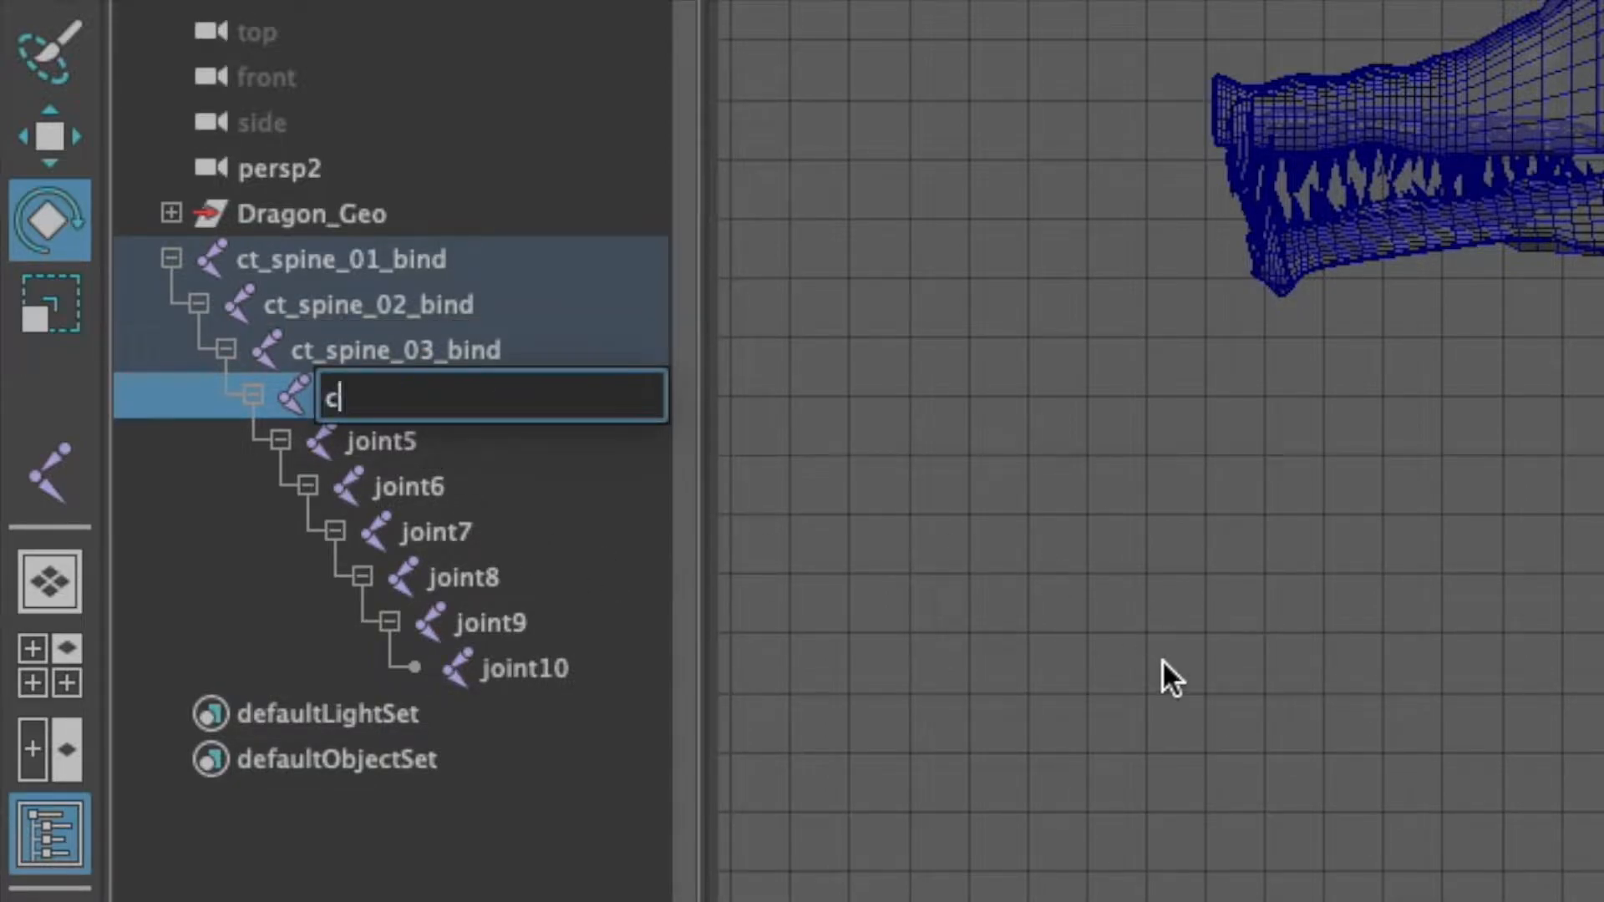
pyautogui.write('t_spine_04_bind')
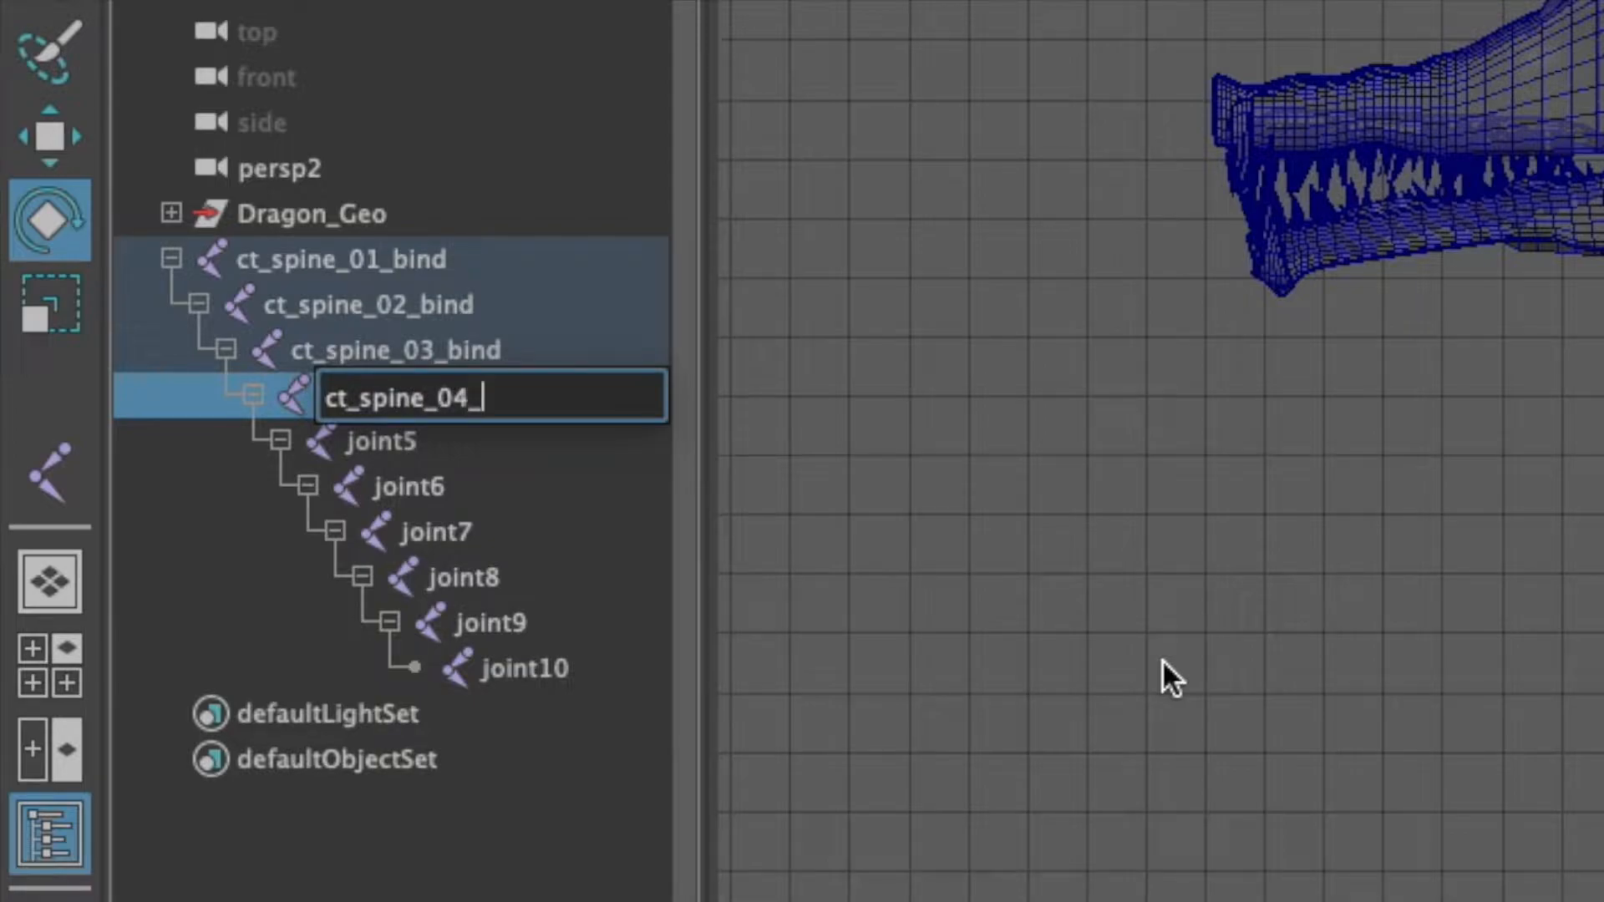
pyautogui.press('Return')
# Rename joint5 as ct_spine_05_bind and joint6 as ct_spine_06_bind.
pyautogui.doubleClick(431, 428)
pyautogui.write('ct')
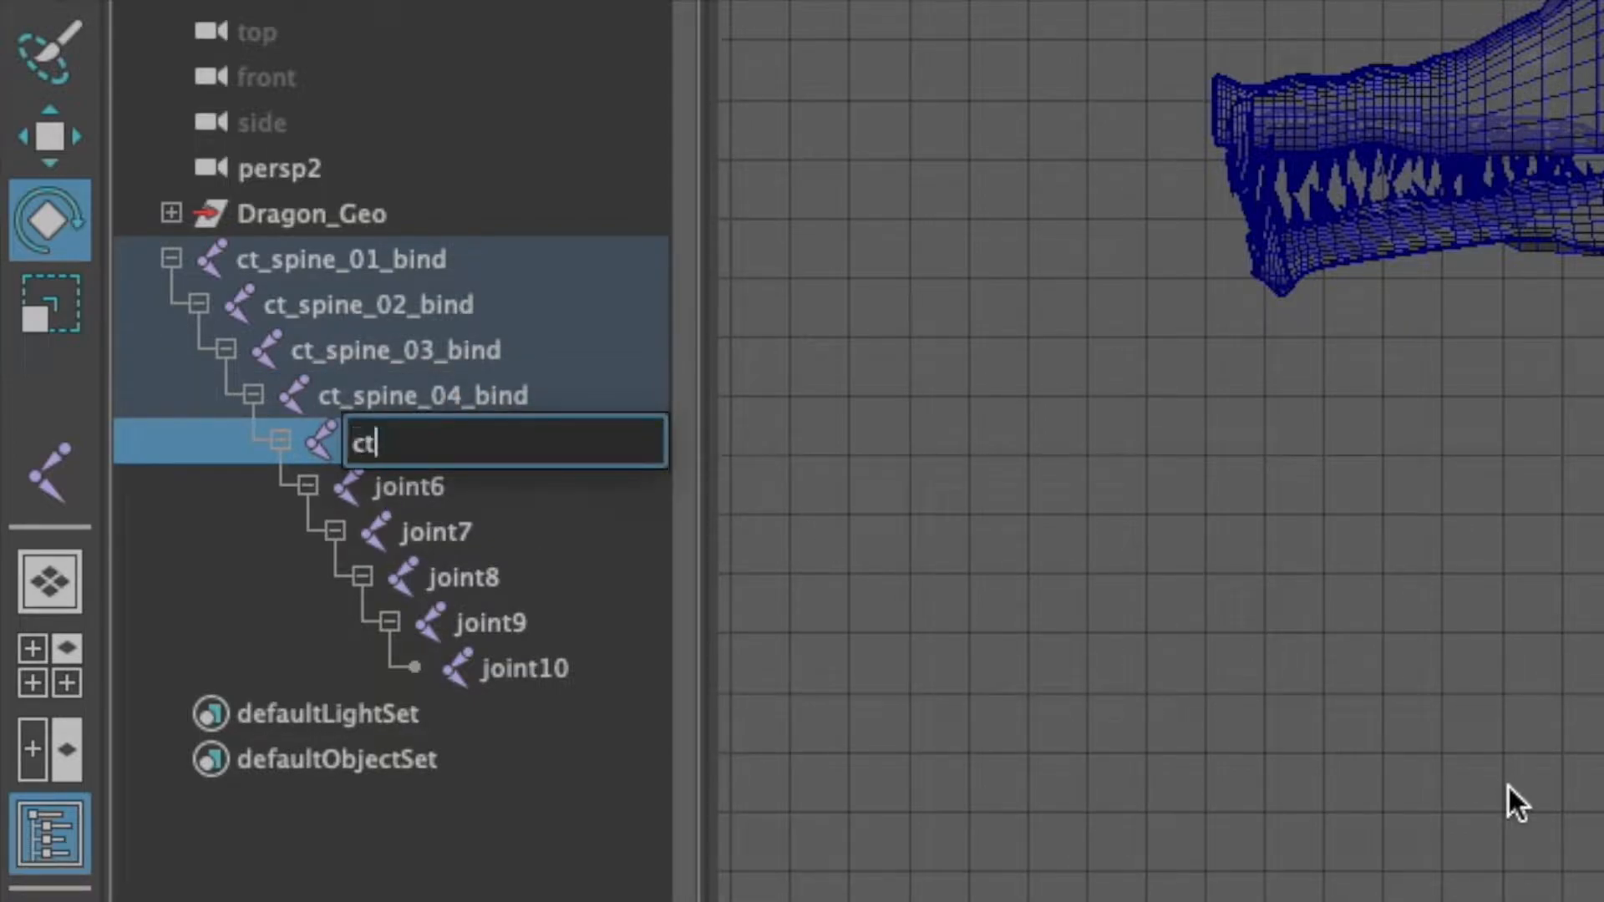
pyautogui.write('_spine_05')
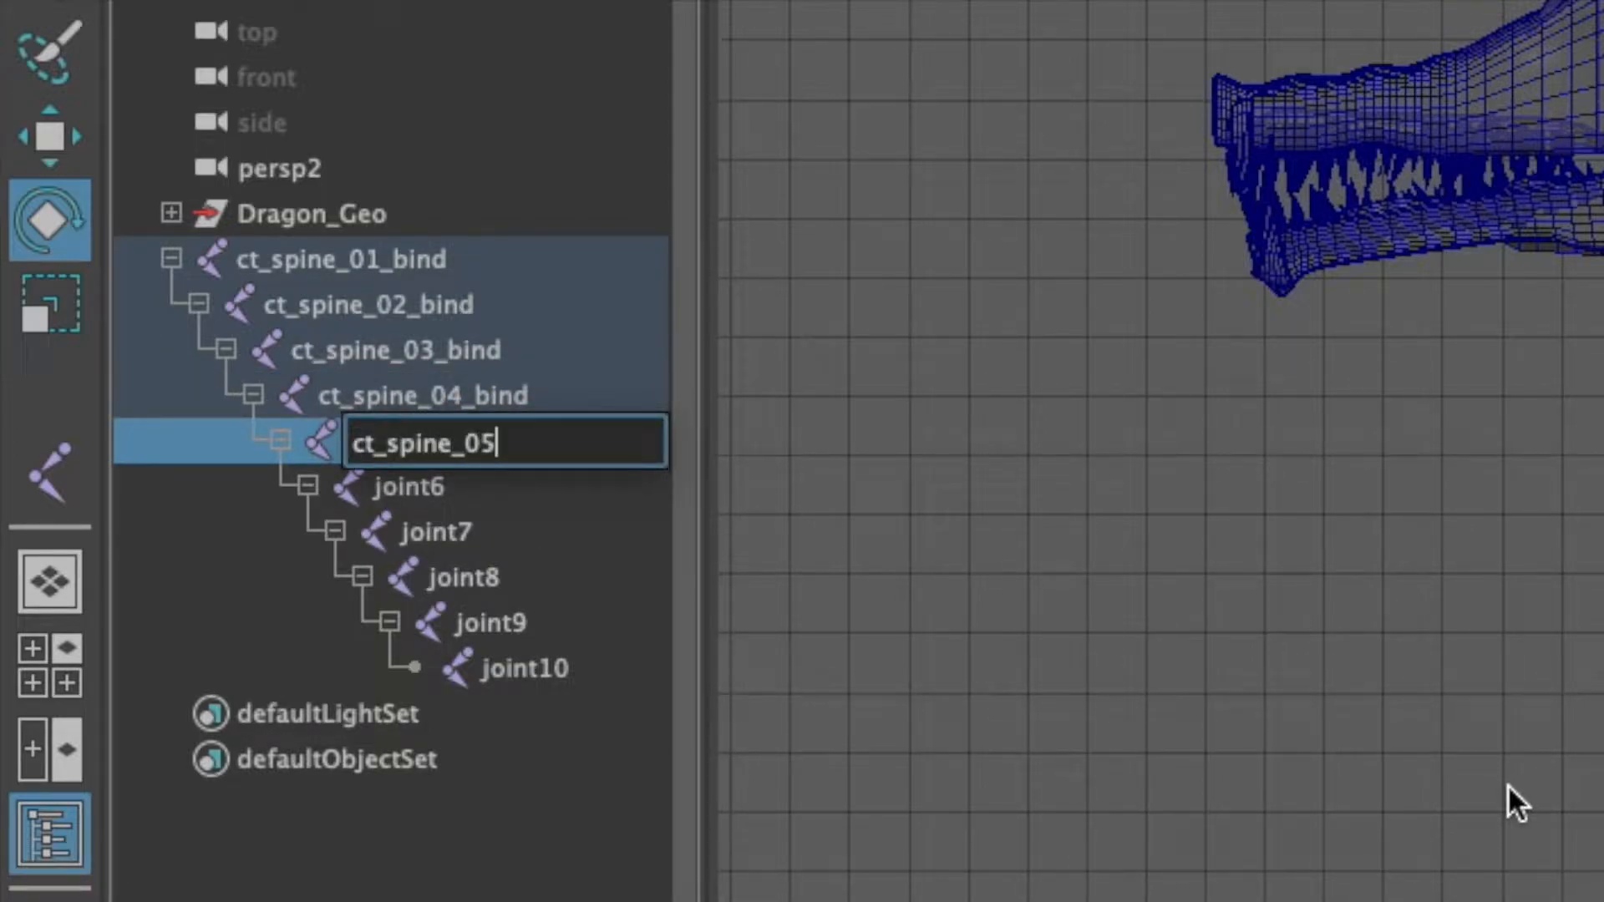
pyautogui.write('_bind')
pyautogui.press('Return')
pyautogui.doubleClick(615, 499)
pyautogui.write('ct_spine_06_bind')
pyautogui.press('Return')
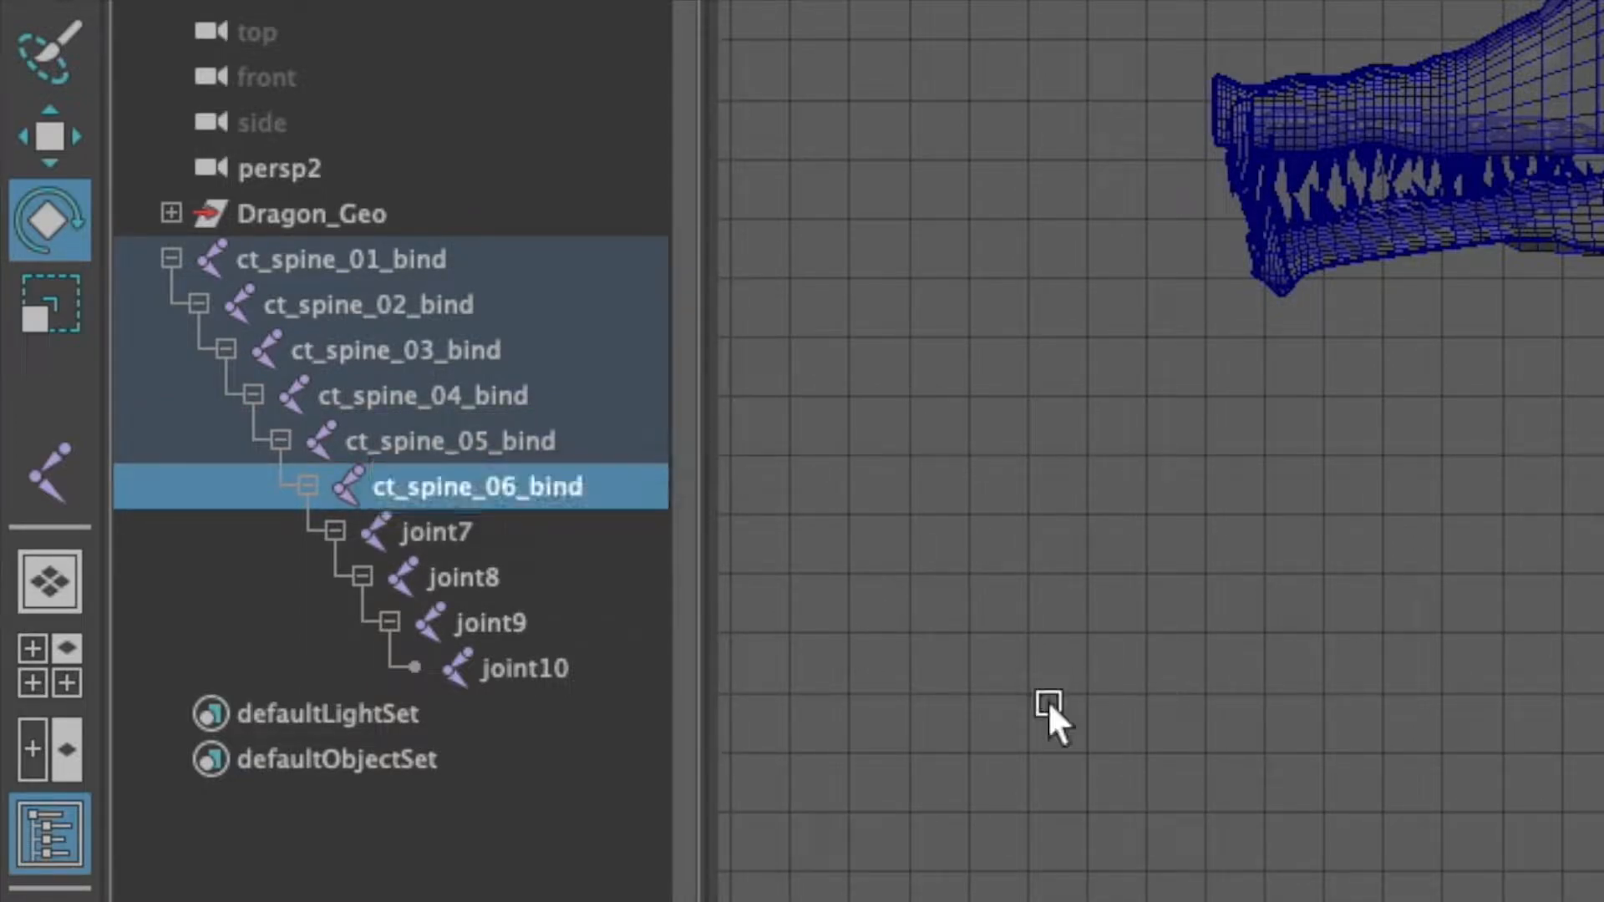
# Rename joint7, joint8 and joint9 as ct_spine_07_bind, ct_spine_08_bind and ct_spine_09_bind.
pyautogui.doubleClick(434, 533)
pyautogui.write('ct_spine_07_bind')
pyautogui.press('Return')
pyautogui.doubleClick(490, 576)
pyautogui.write('ct_spine_08_bind')
pyautogui.press('Return')
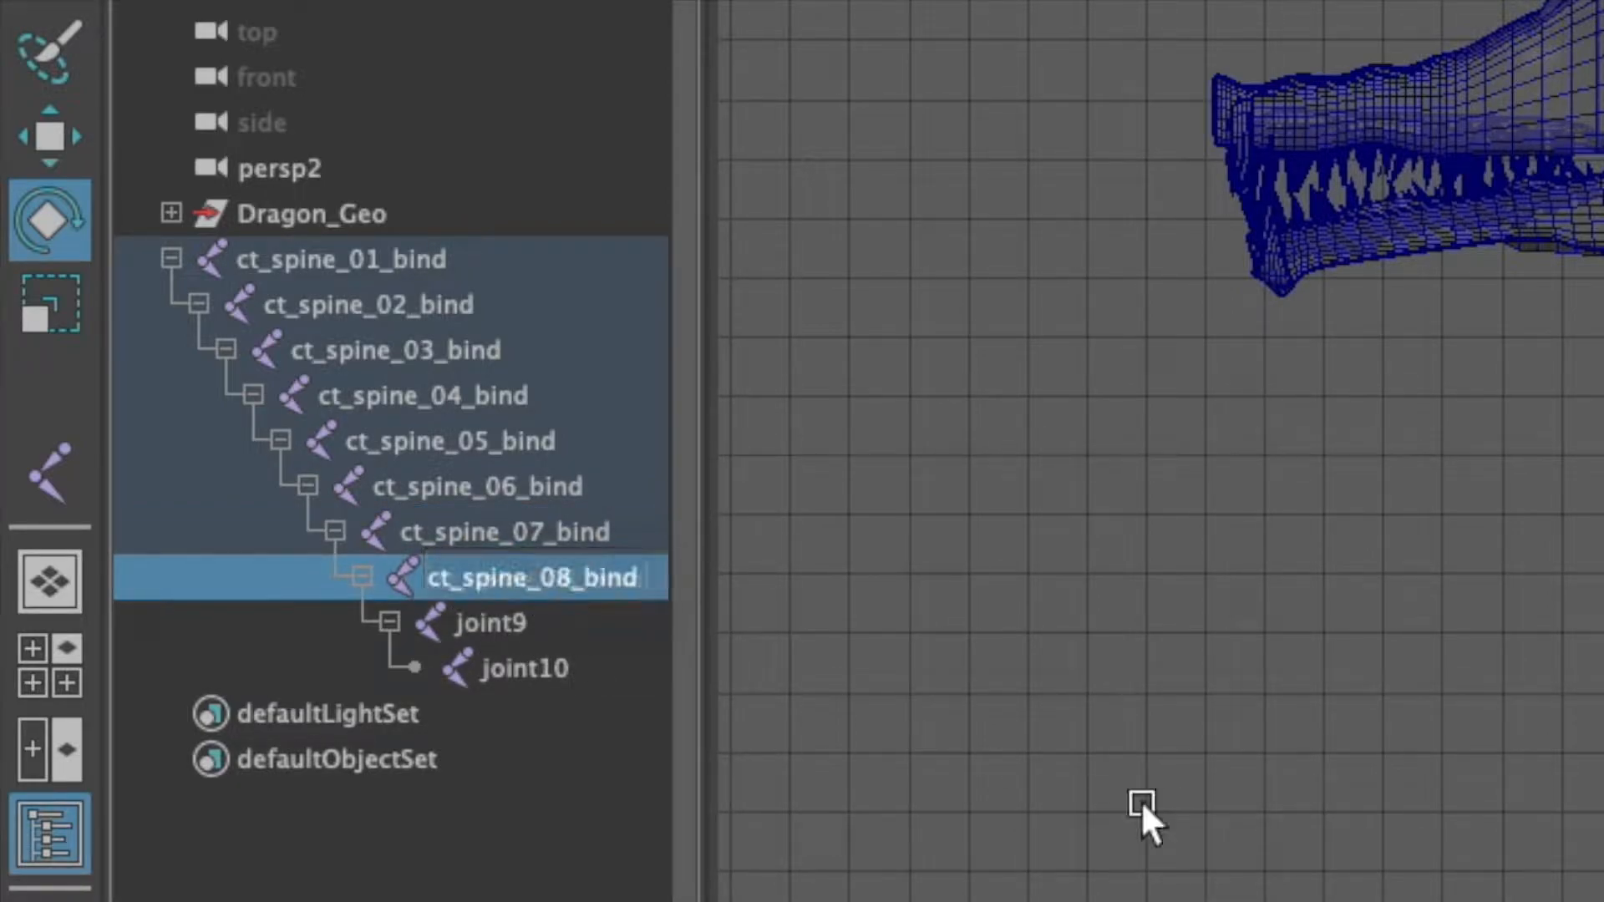
pyautogui.doubleClick(497, 625)
pyautogui.write('ct_spine_09_bind')
pyautogui.press('Return')
# Widen the Outliner and rename the end joint, joint10, as ct_spine_10_waste.
pyautogui.doubleClick(531, 671)
pyautogui.click(727, 755)
pyautogui.moveTo(709, 756); pyautogui.dragTo(843, 757)
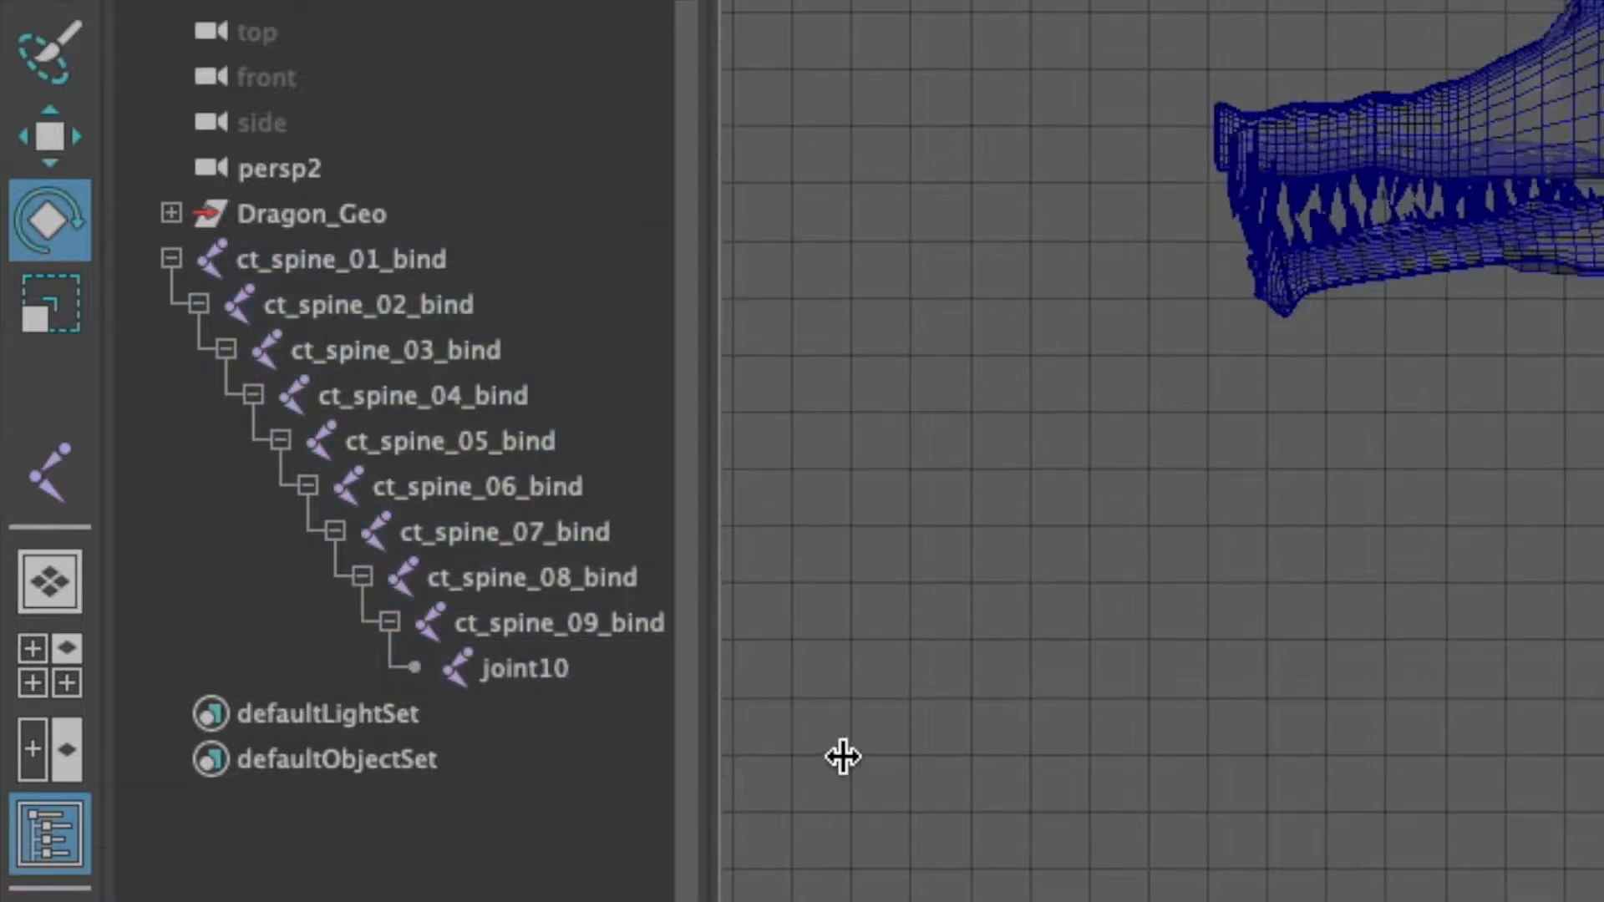
pyautogui.doubleClick(535, 668)
pyautogui.write('ct')
pyautogui.write('spine')
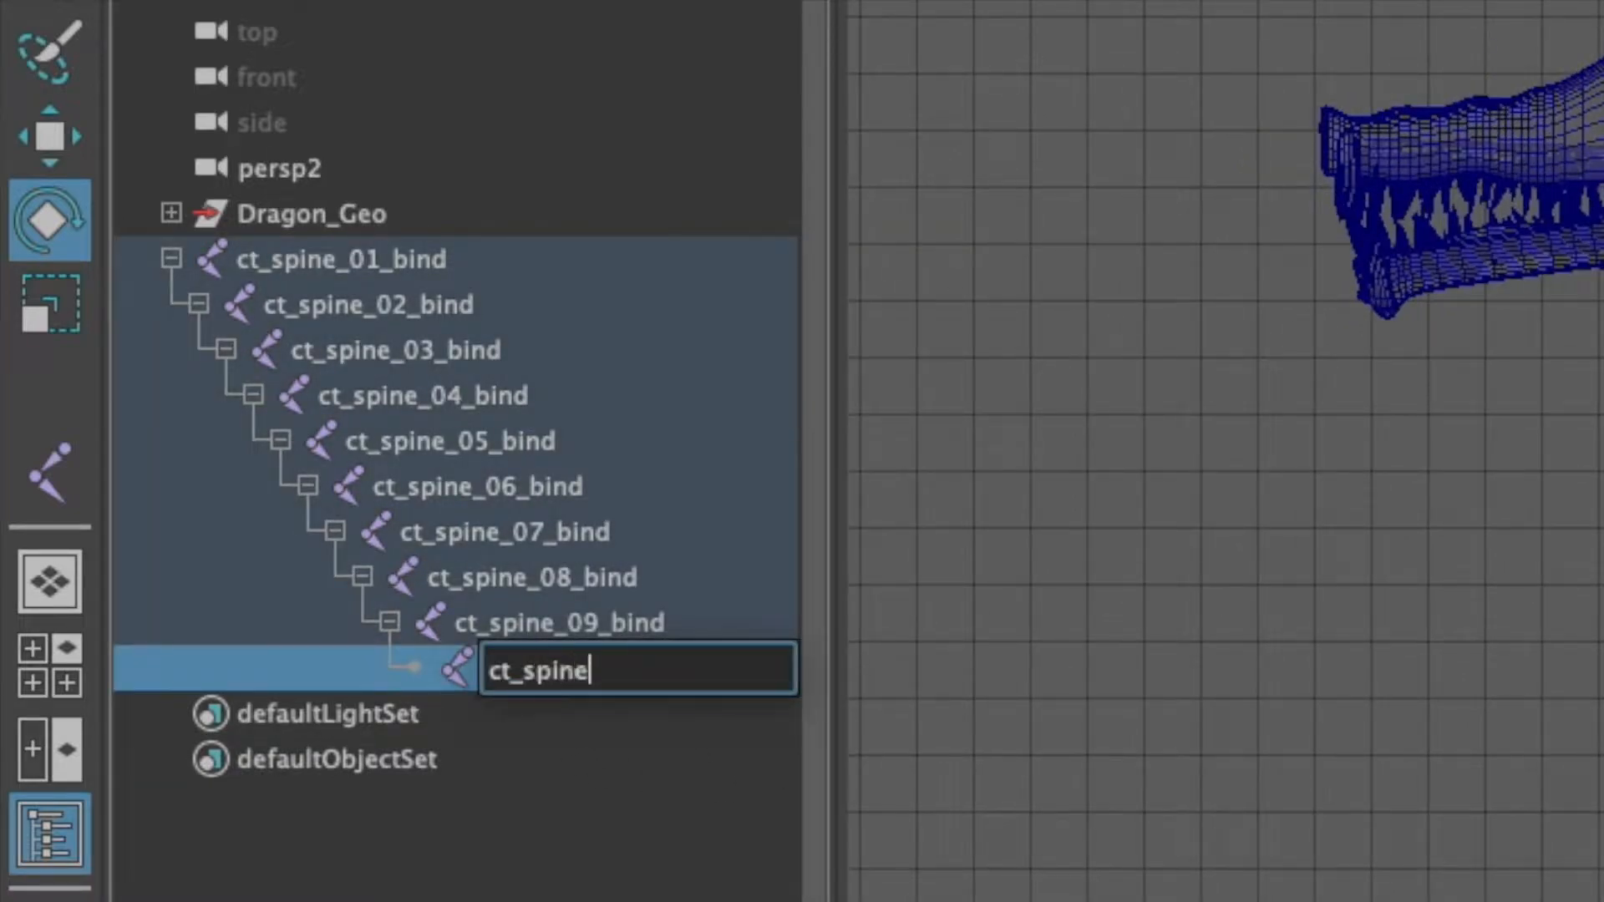
pyautogui.write('_10_waste')
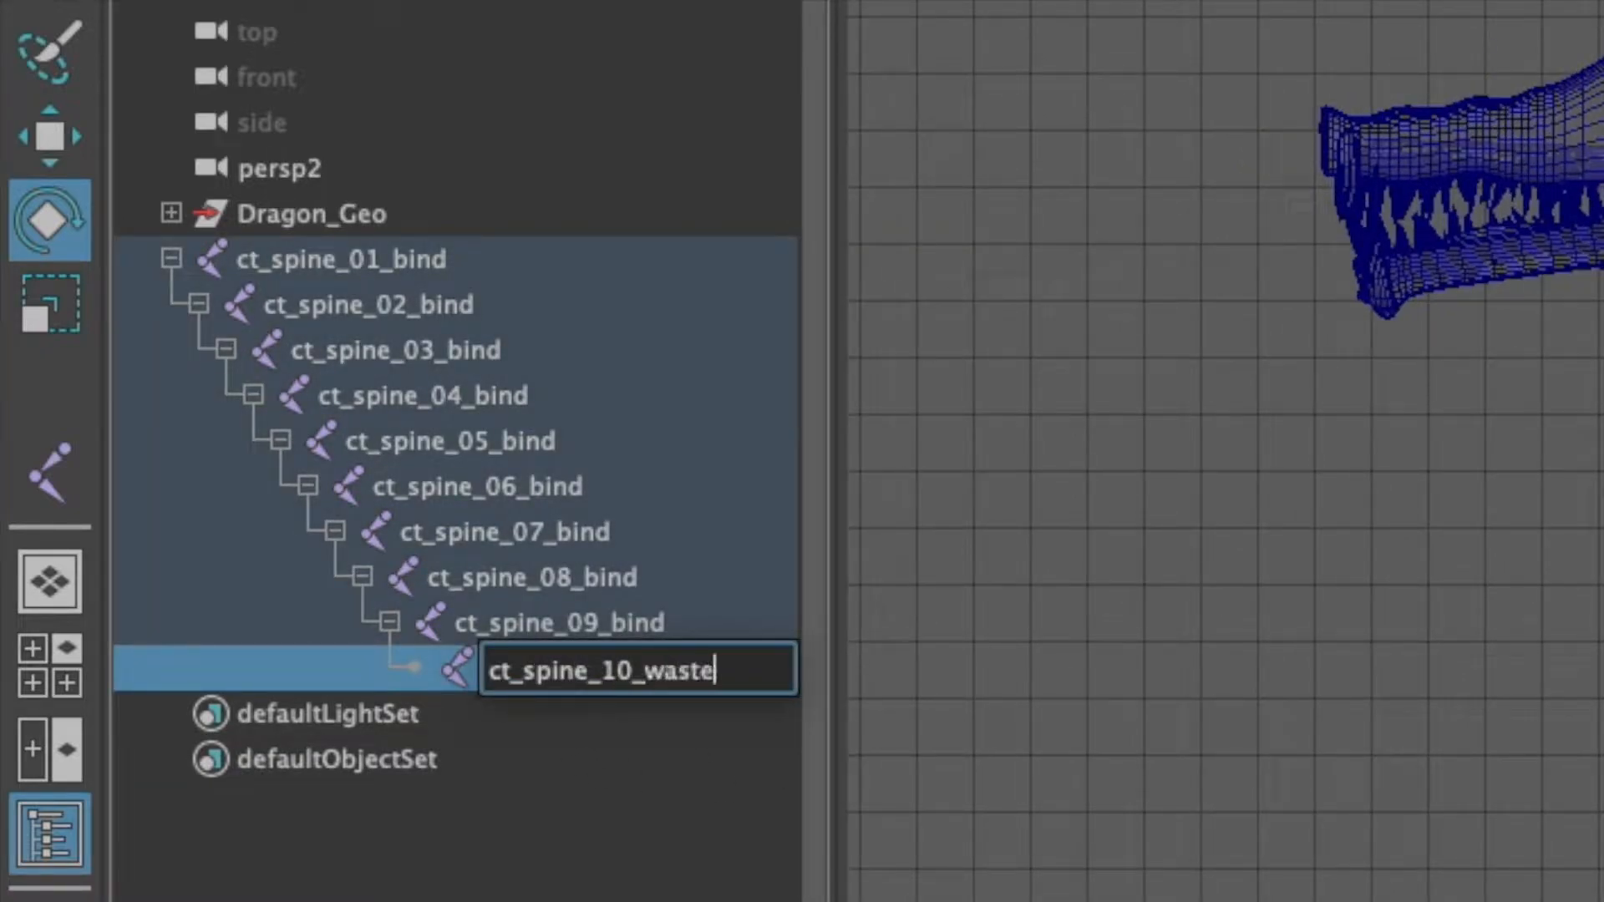
pyautogui.press('Return')
# Duplicate the whole spine joint chain from its root, ct_spine_01_bind.
pyautogui.click(706, 259)
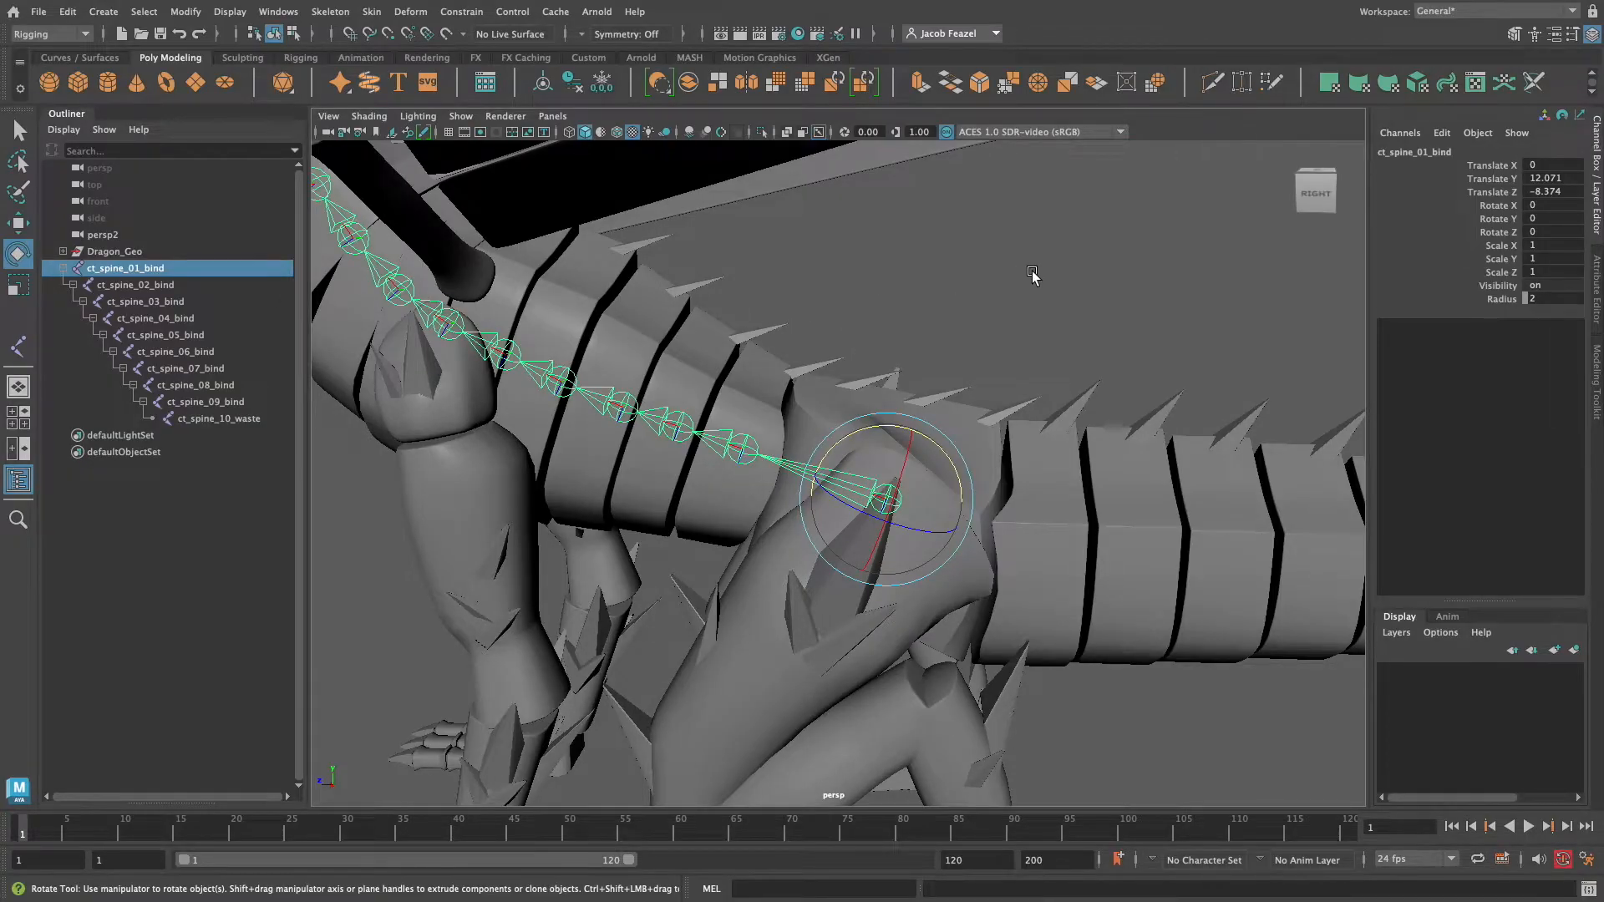
pyautogui.keyDown('ctrl'); pyautogui.click(267, 268); pyautogui.keyUp('ctrl')
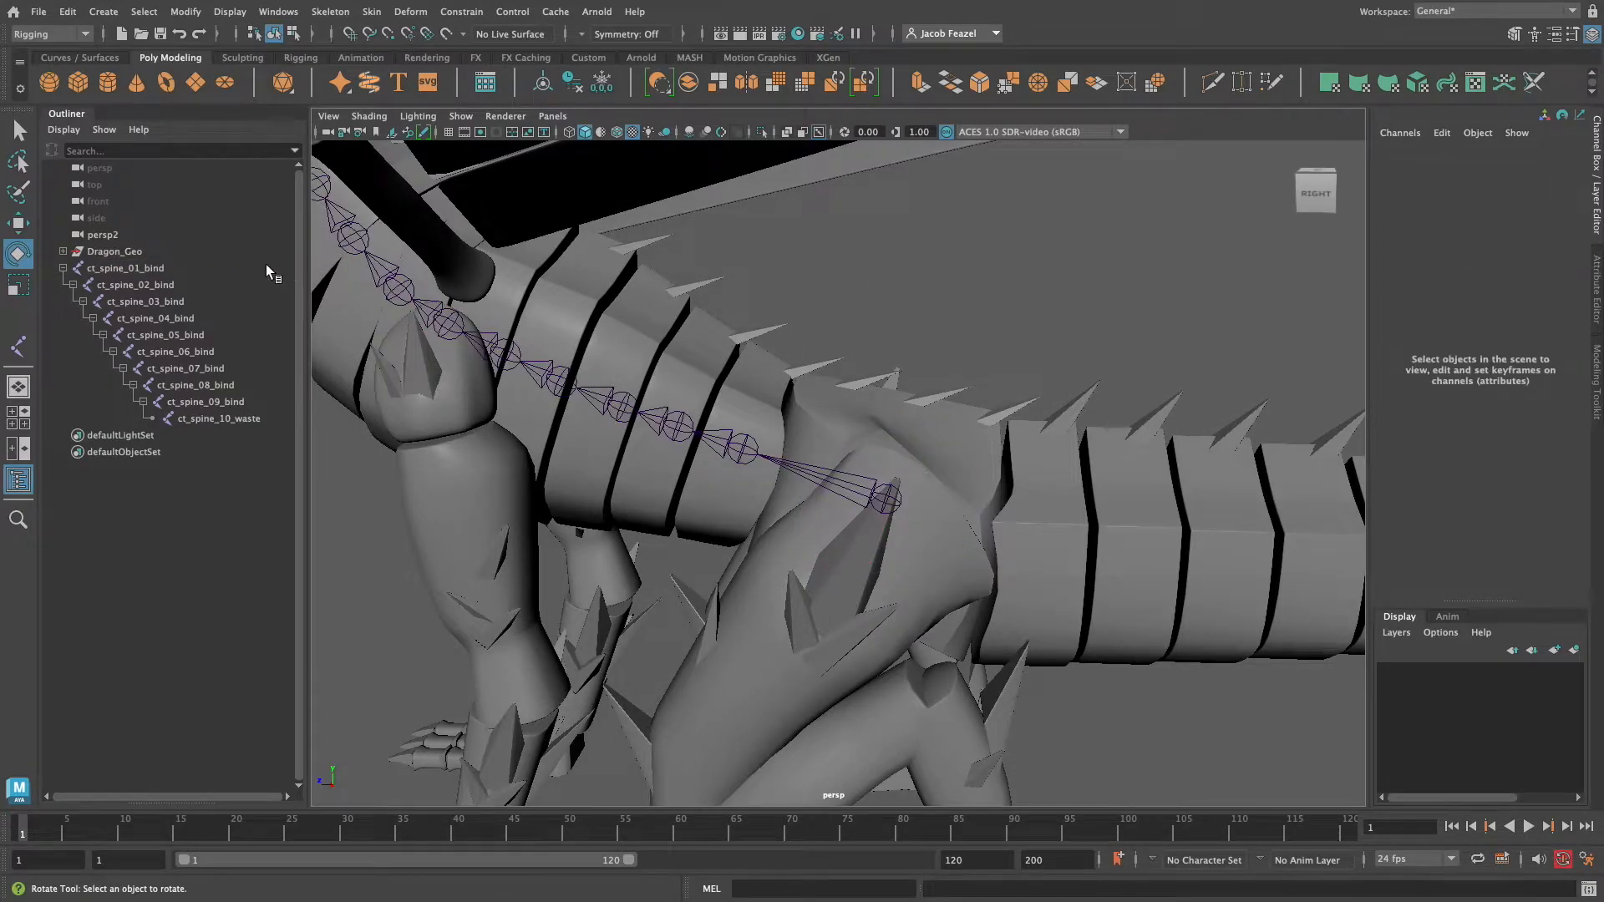
pyautogui.click(168, 269)
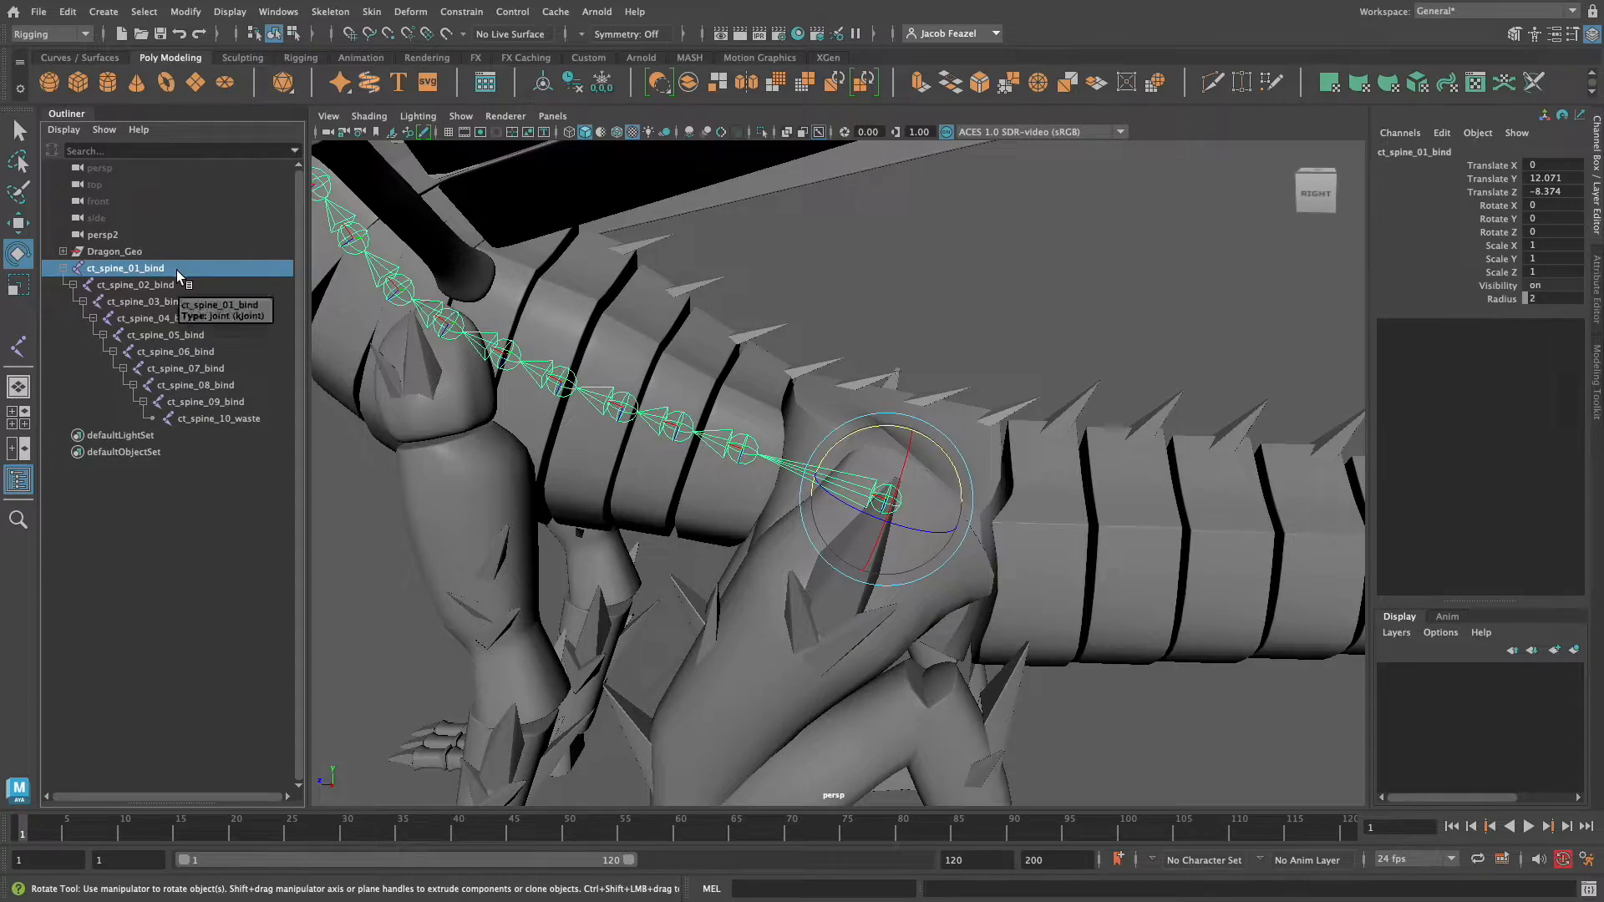
pyautogui.hotkey('ctrl', 'd')
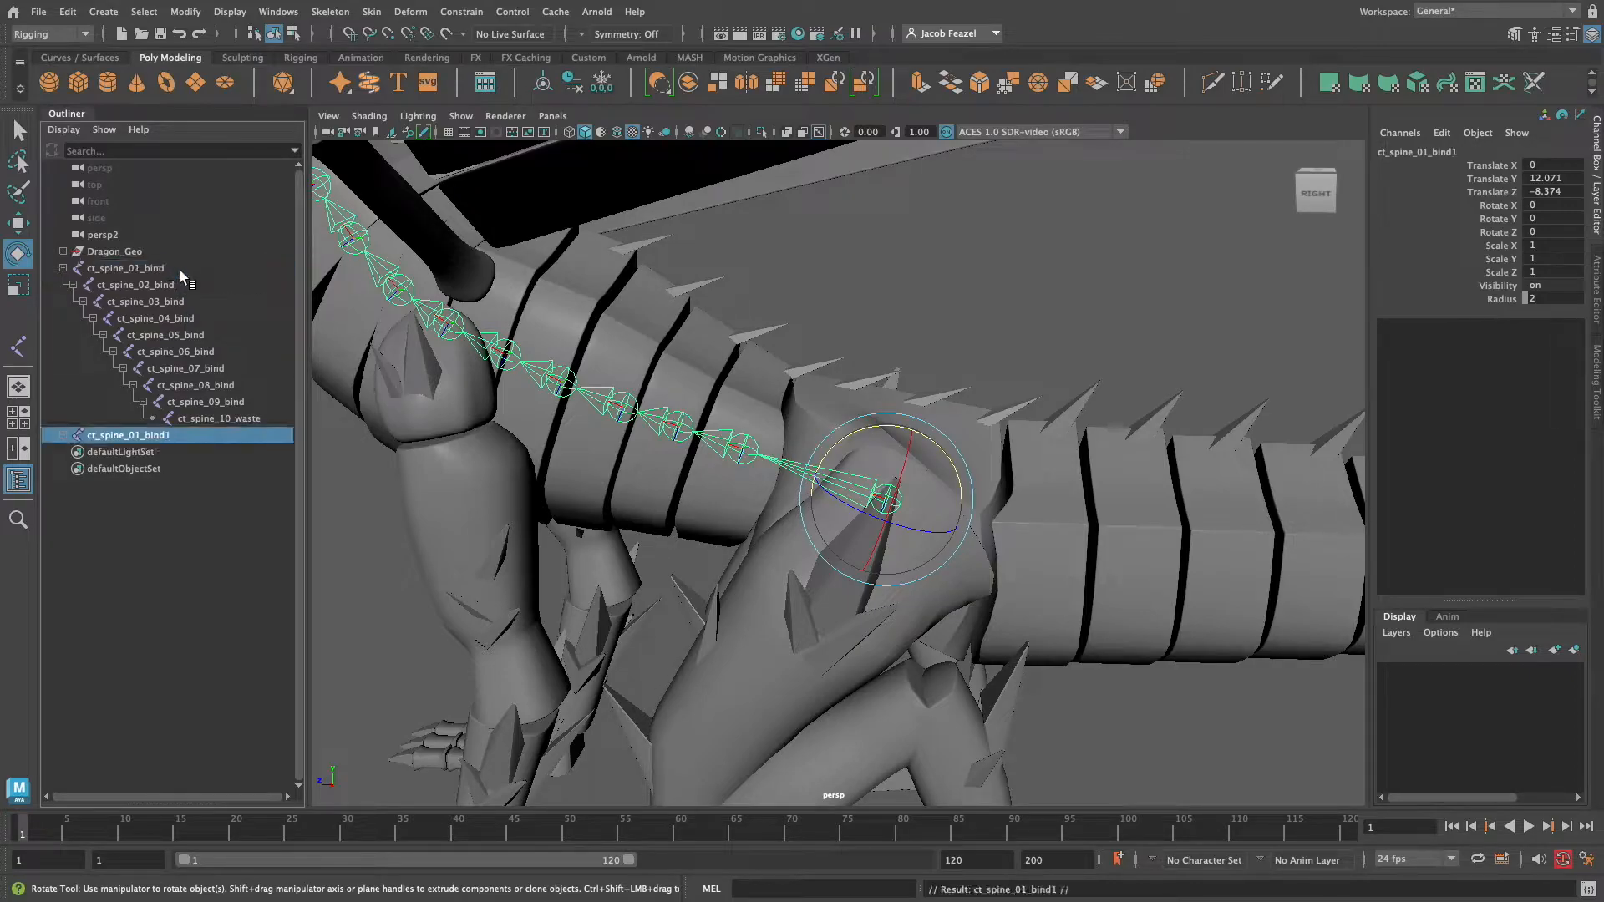
# Delete all child joints of the duplicated chain, from ct_spine_02_bind to ct_spine_10_waste, keeping only its root.
pyautogui.keyDown('shift'); pyautogui.click(65, 435); pyautogui.keyUp('shift')
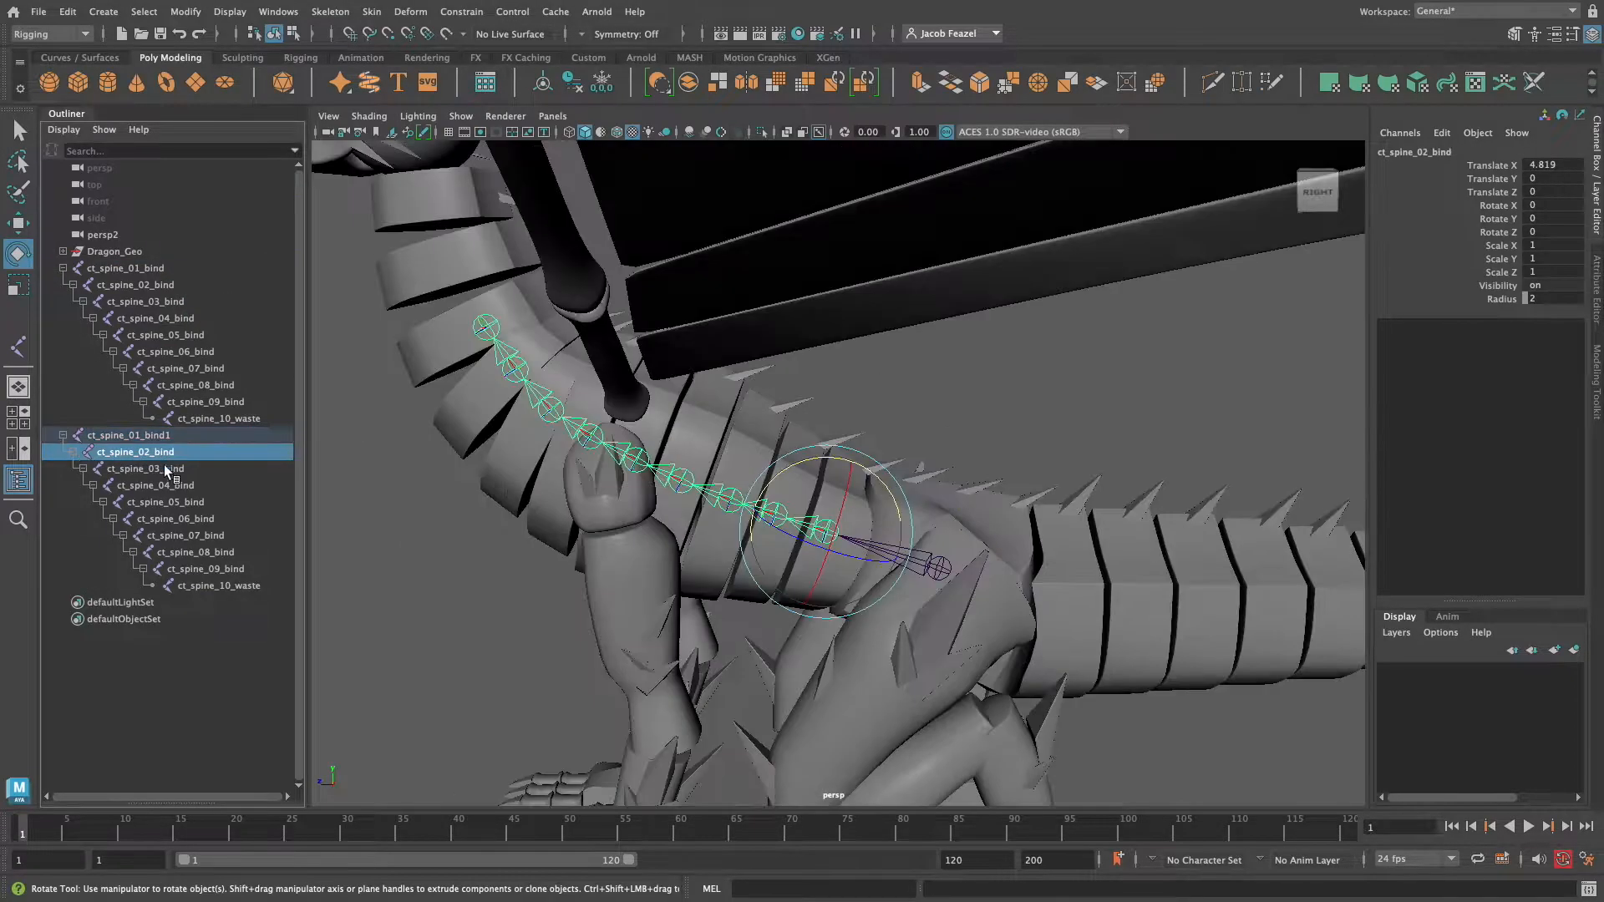
pyautogui.keyDown('shift'); pyautogui.click(227, 588); pyautogui.keyUp('shift')
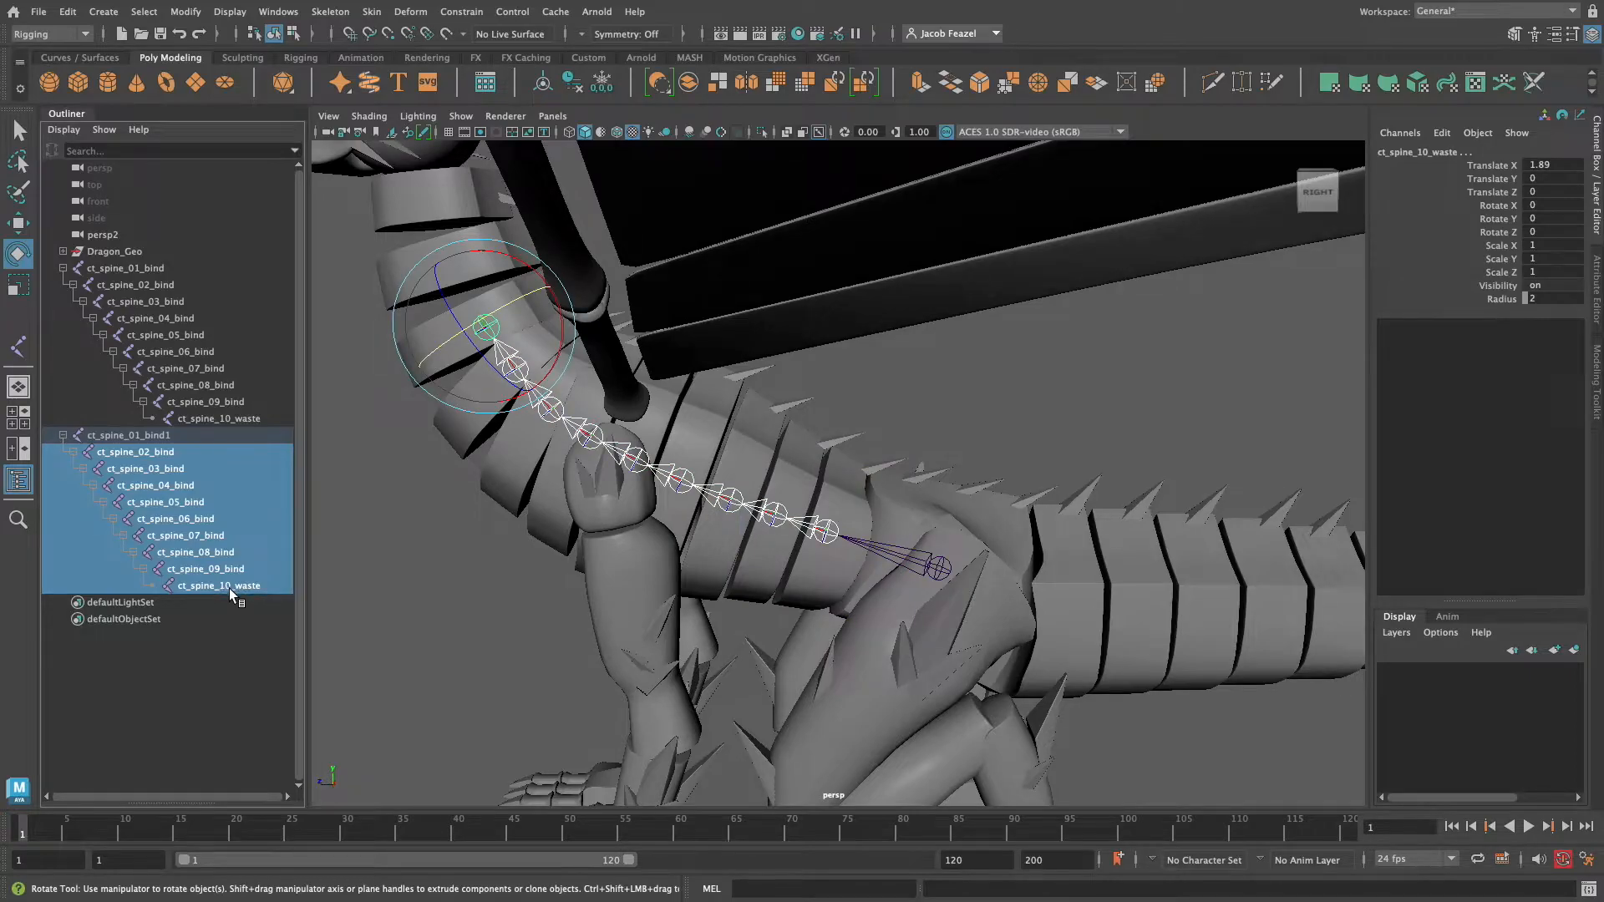
pyautogui.press('Delete')
# Rename the remaining duplicated root joint as ct_hip_01_bind.
pyautogui.click(139, 434)
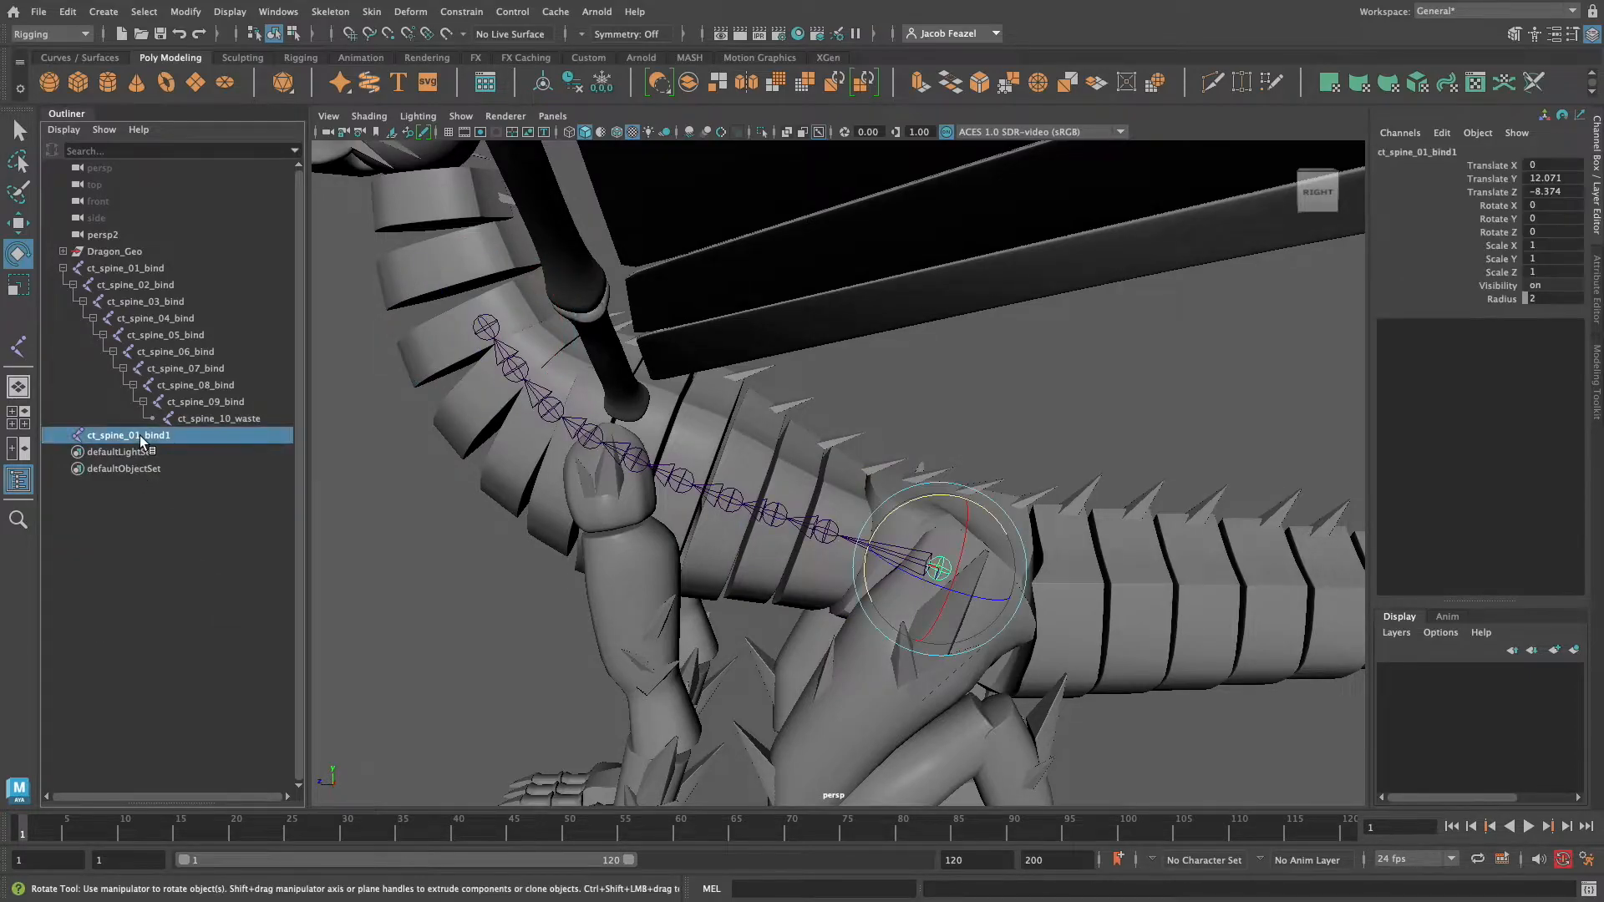
pyautogui.doubleClick(122, 436)
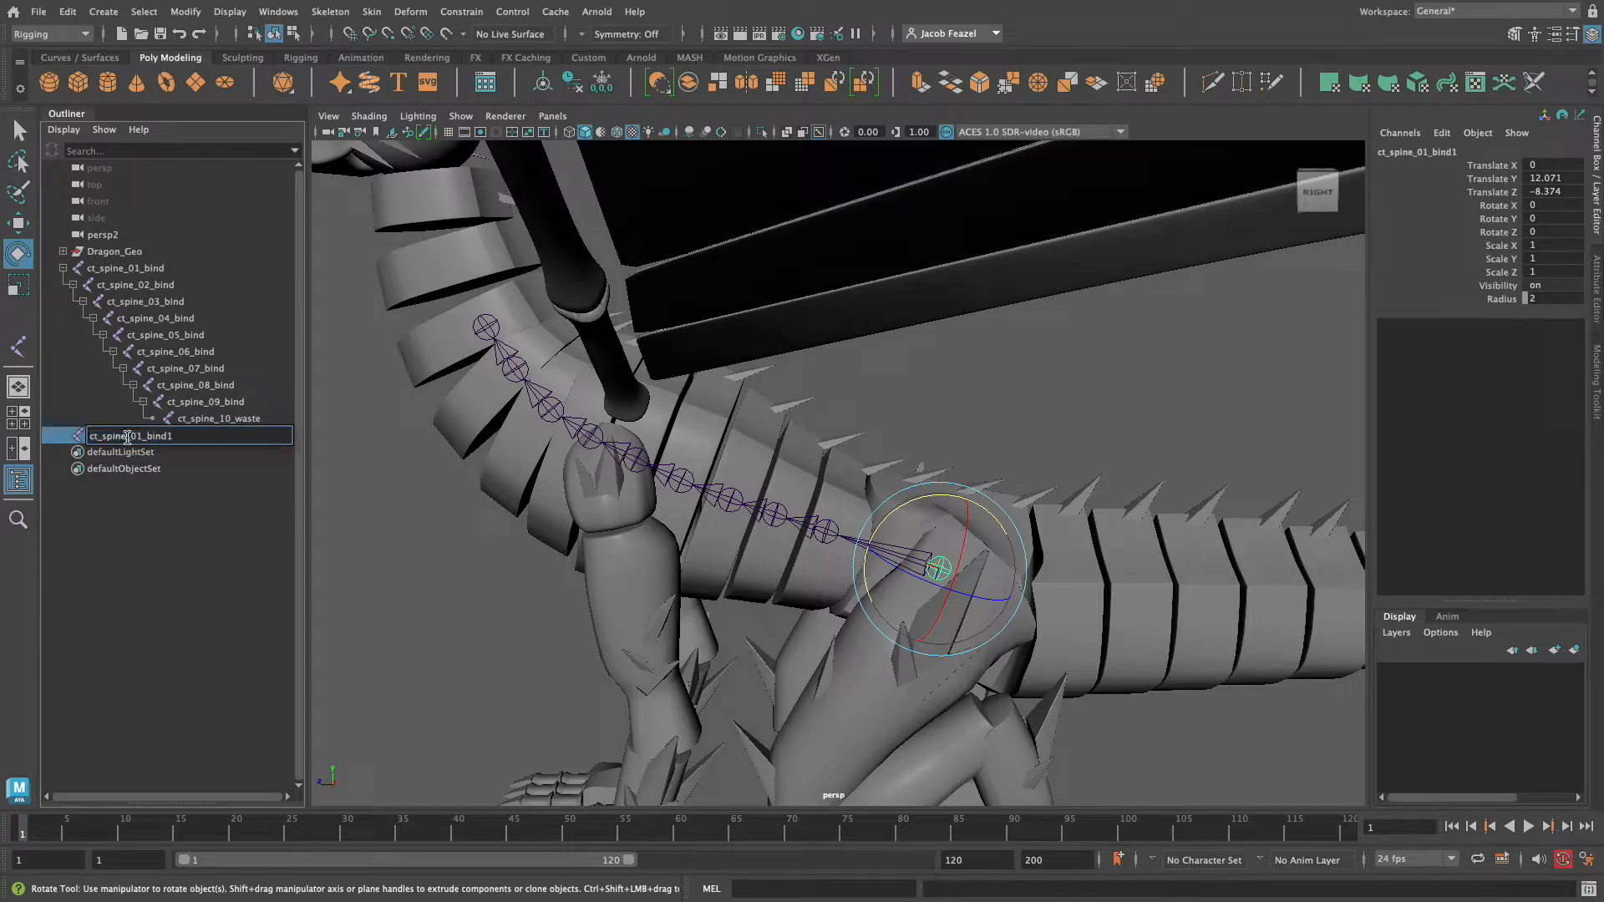
pyautogui.moveTo(182, 436); pyautogui.dragTo(112, 435)
pyautogui.press('BackSpace')
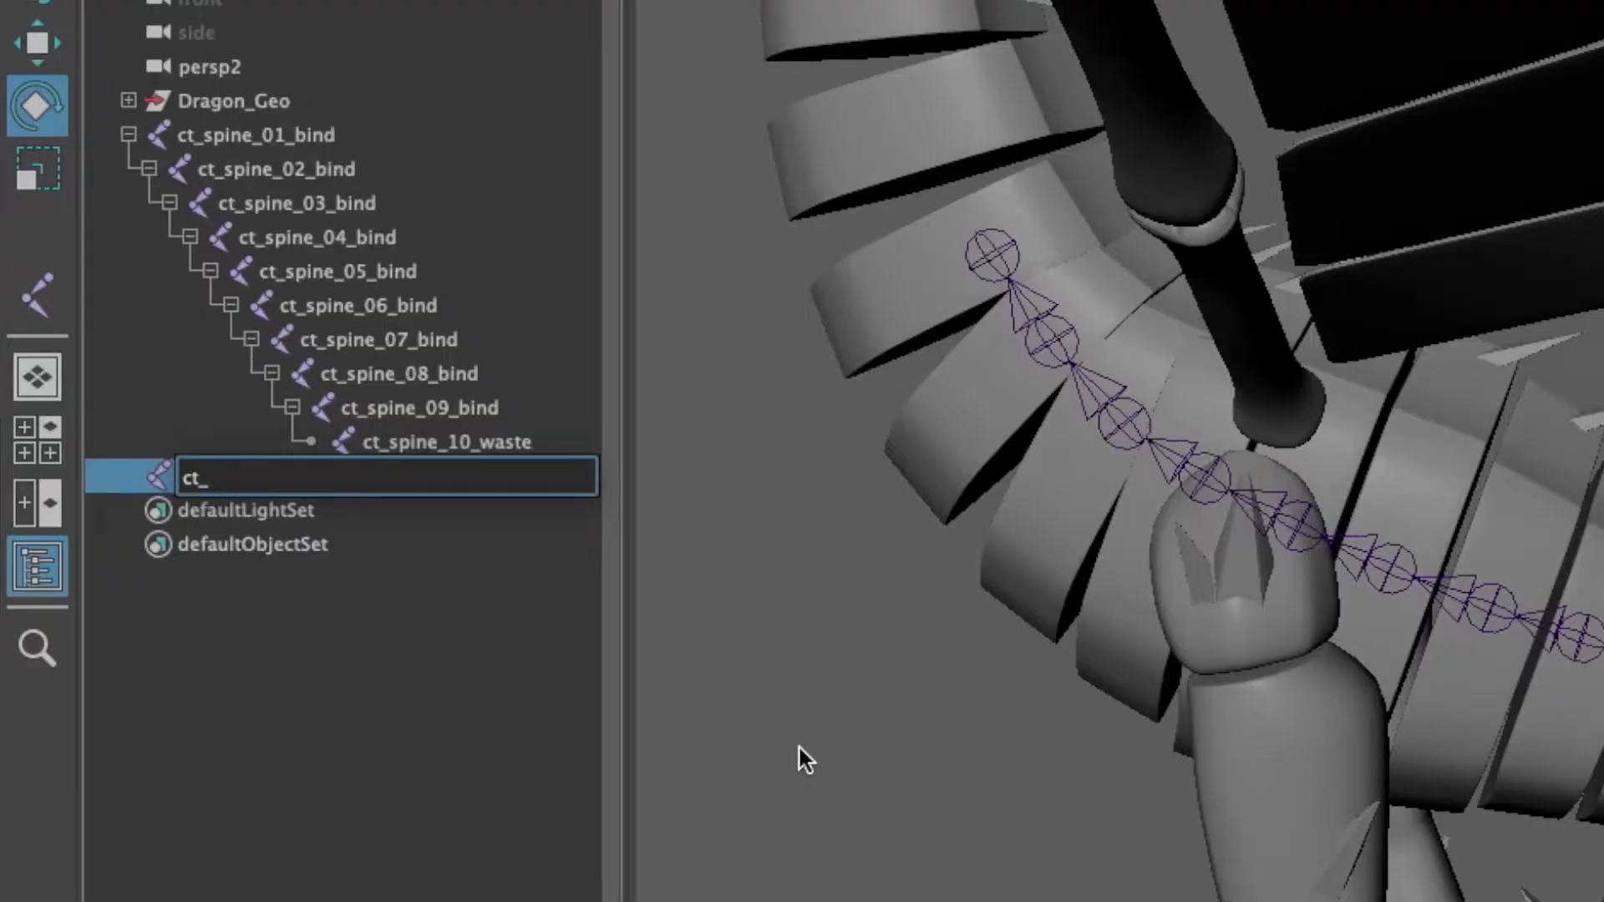
pyautogui.write('hip_01_bind')
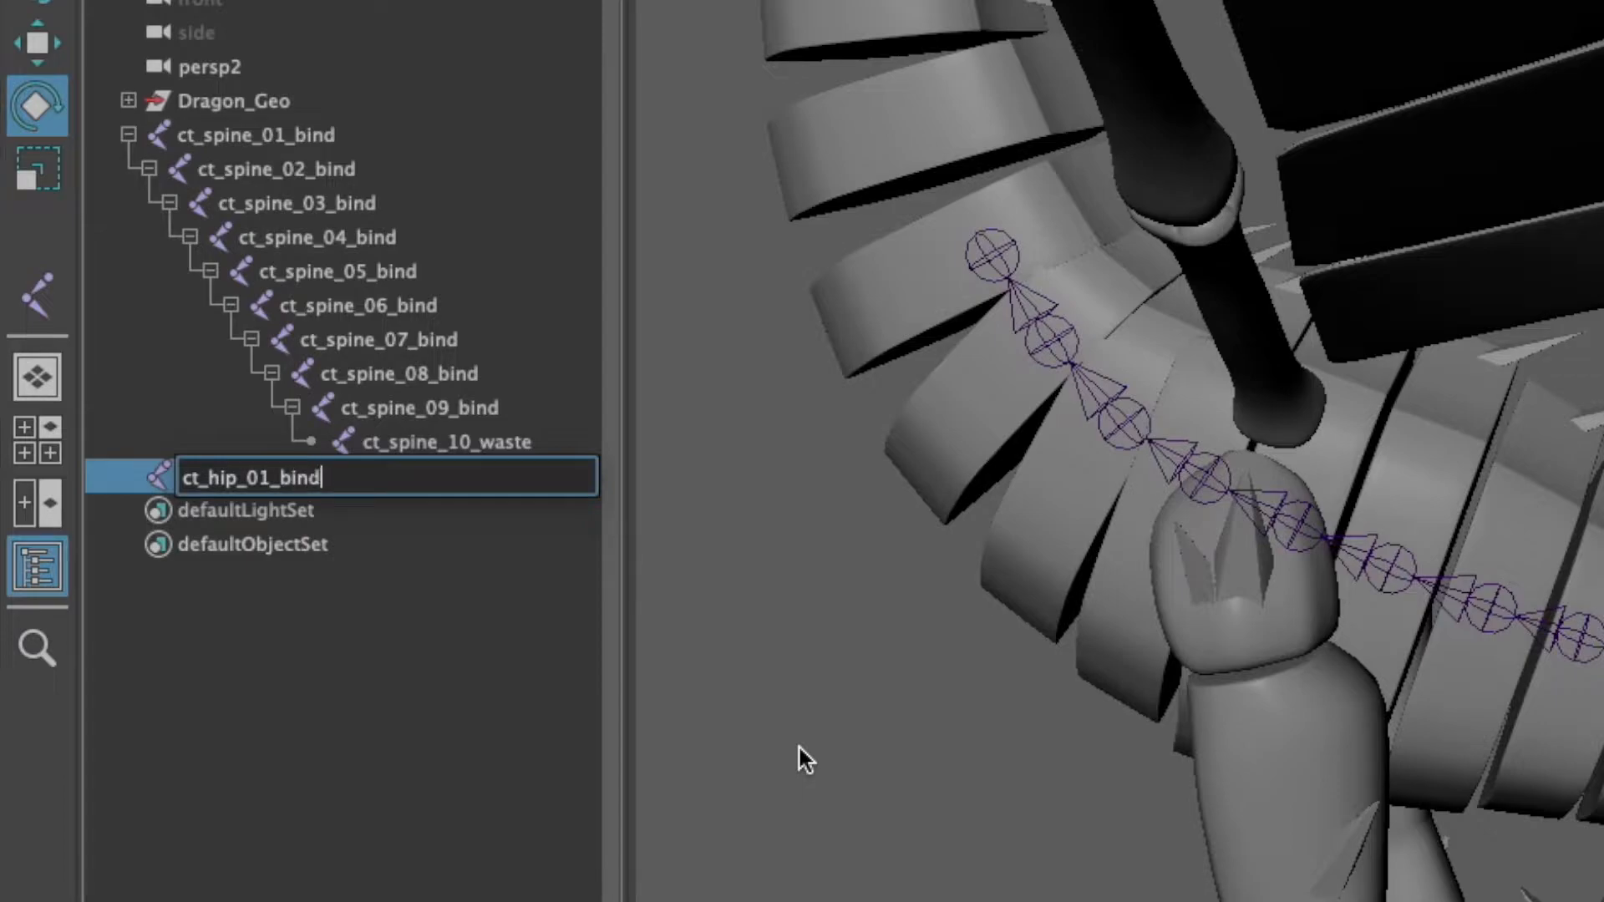
pyautogui.press('Return')
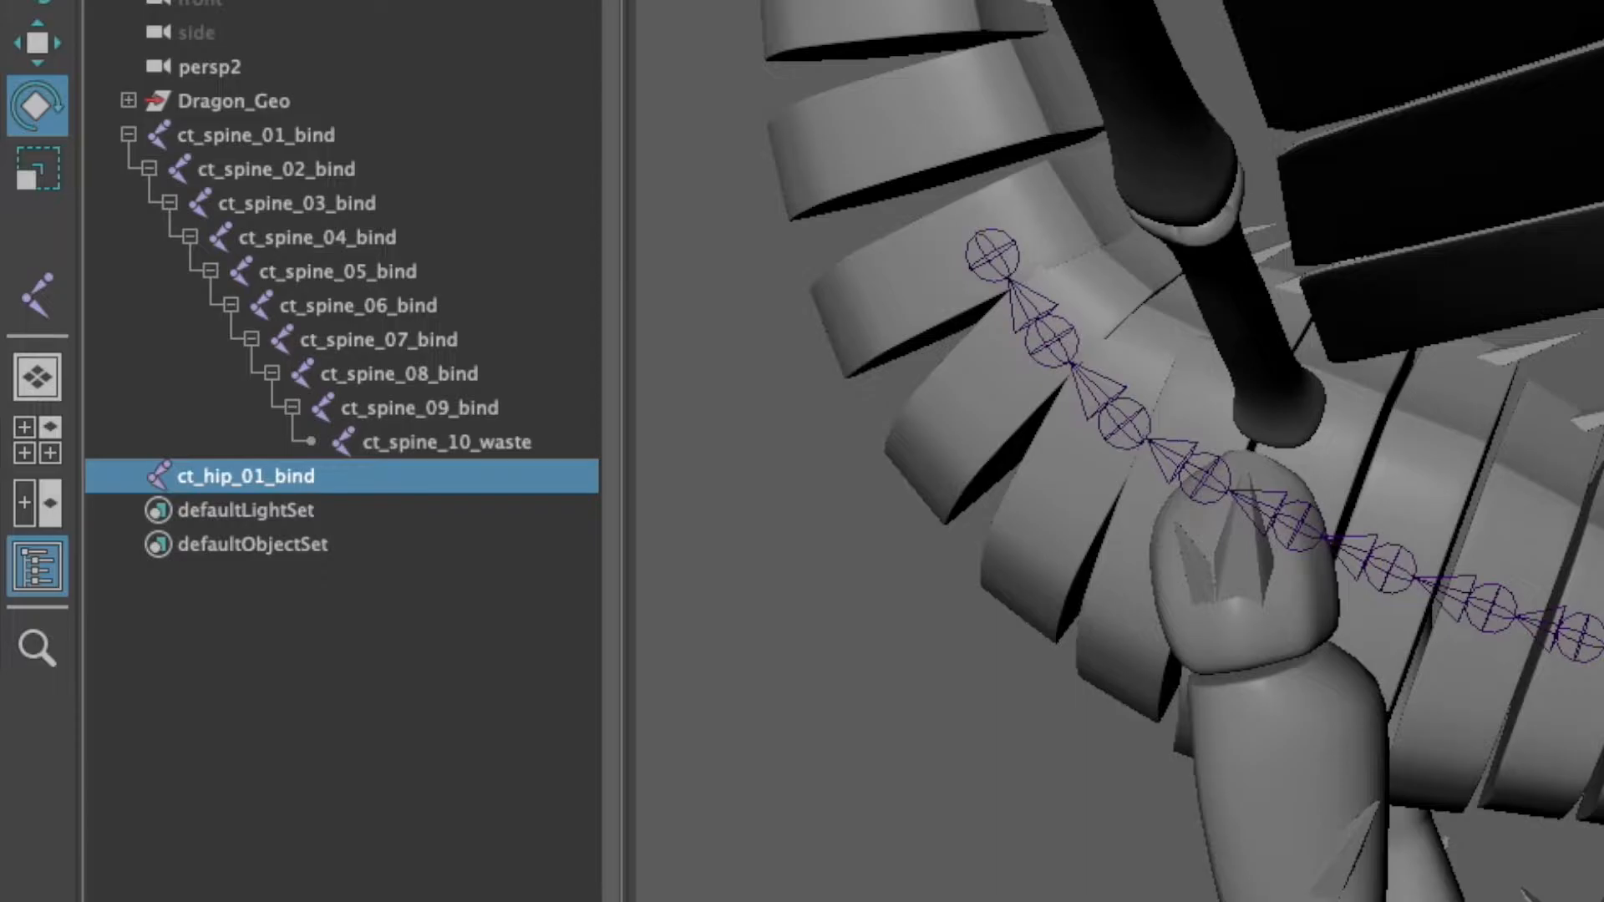
# Set the radius of ct_hip_01_bind to 3.5 to distinguish it from the overlapping first spine joint.
pyautogui.keyDown('alt'); pyautogui.moveTo(838, 673); pyautogui.dragTo(1018, 665, button='right'); pyautogui.keyUp('alt')
pyautogui.keyDown('alt'); pyautogui.moveTo(1018, 665); pyautogui.dragTo(888, 568, button='middle'); pyautogui.keyUp('alt')
pyautogui.keyDown('alt'); pyautogui.moveTo(889, 568); pyautogui.dragTo(1046, 579, button='right'); pyautogui.keyUp('alt')
pyautogui.keyDown('alt'); pyautogui.moveTo(1046, 580); pyautogui.dragTo(1026, 556, button='middle'); pyautogui.keyUp('alt')
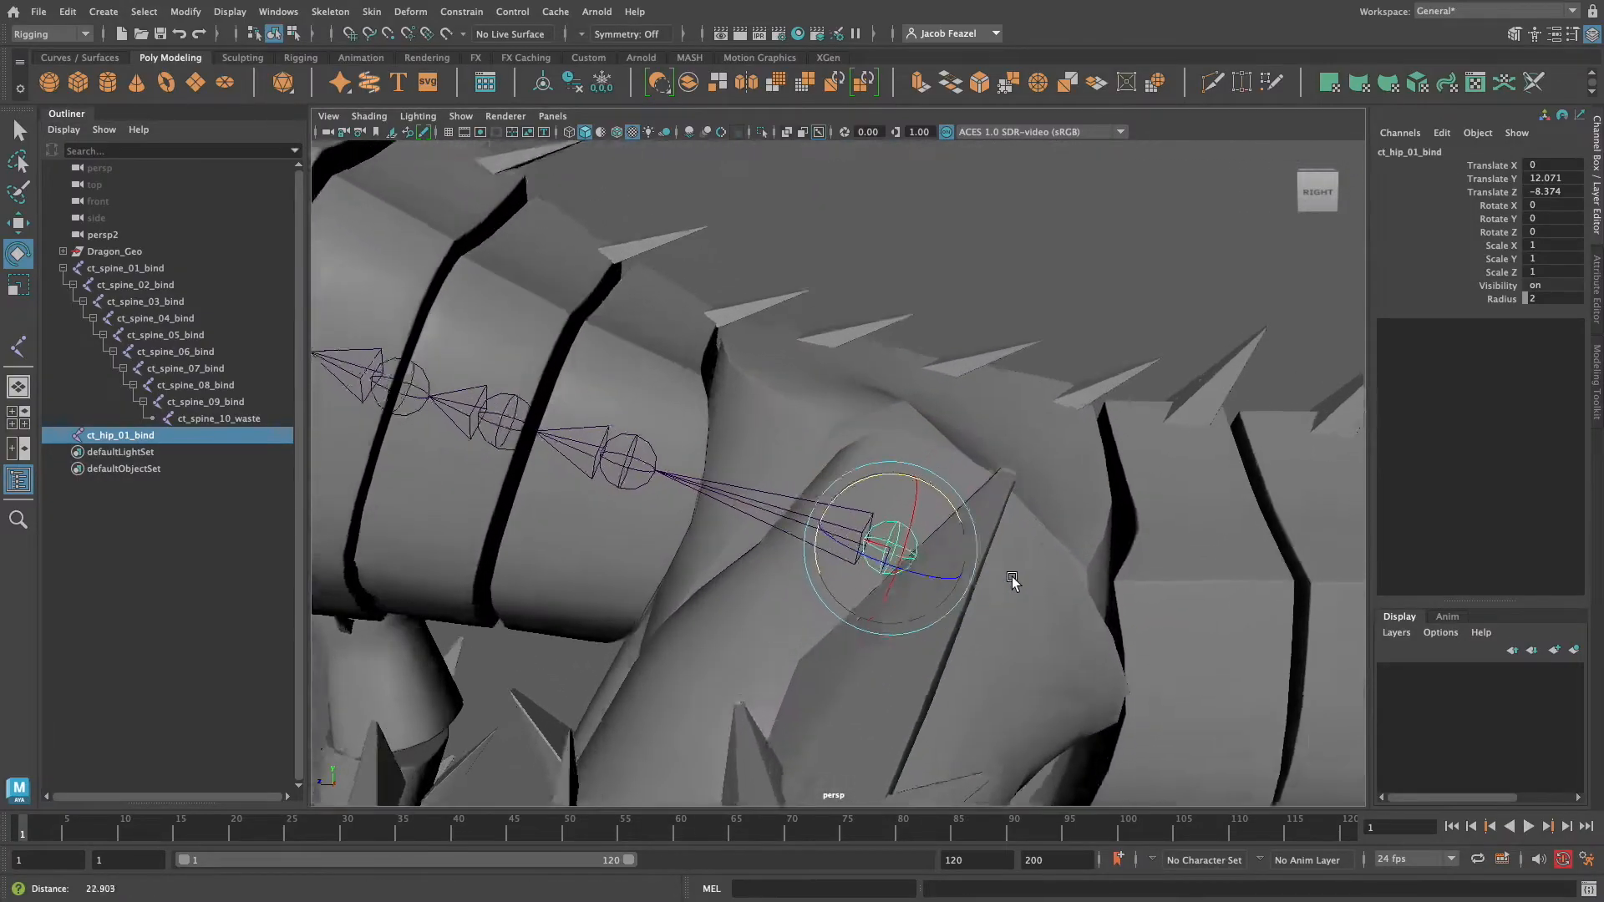
pyautogui.keyDown('alt'); pyautogui.moveTo(1026, 554); pyautogui.dragTo(989, 573); pyautogui.keyUp('alt')
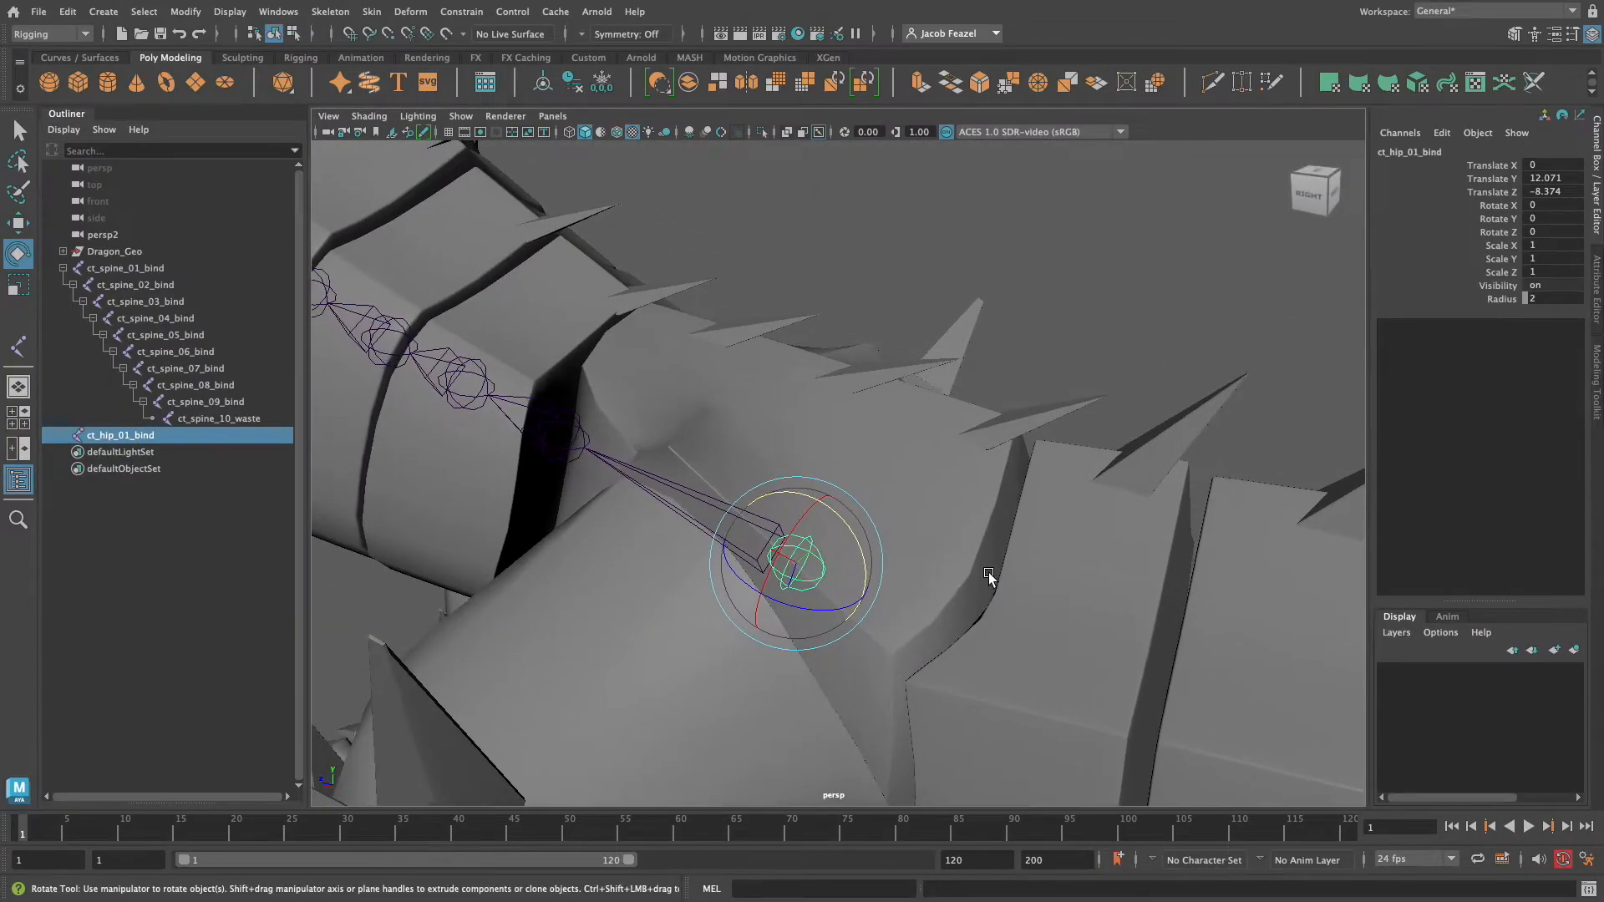
pyautogui.click(138, 271)
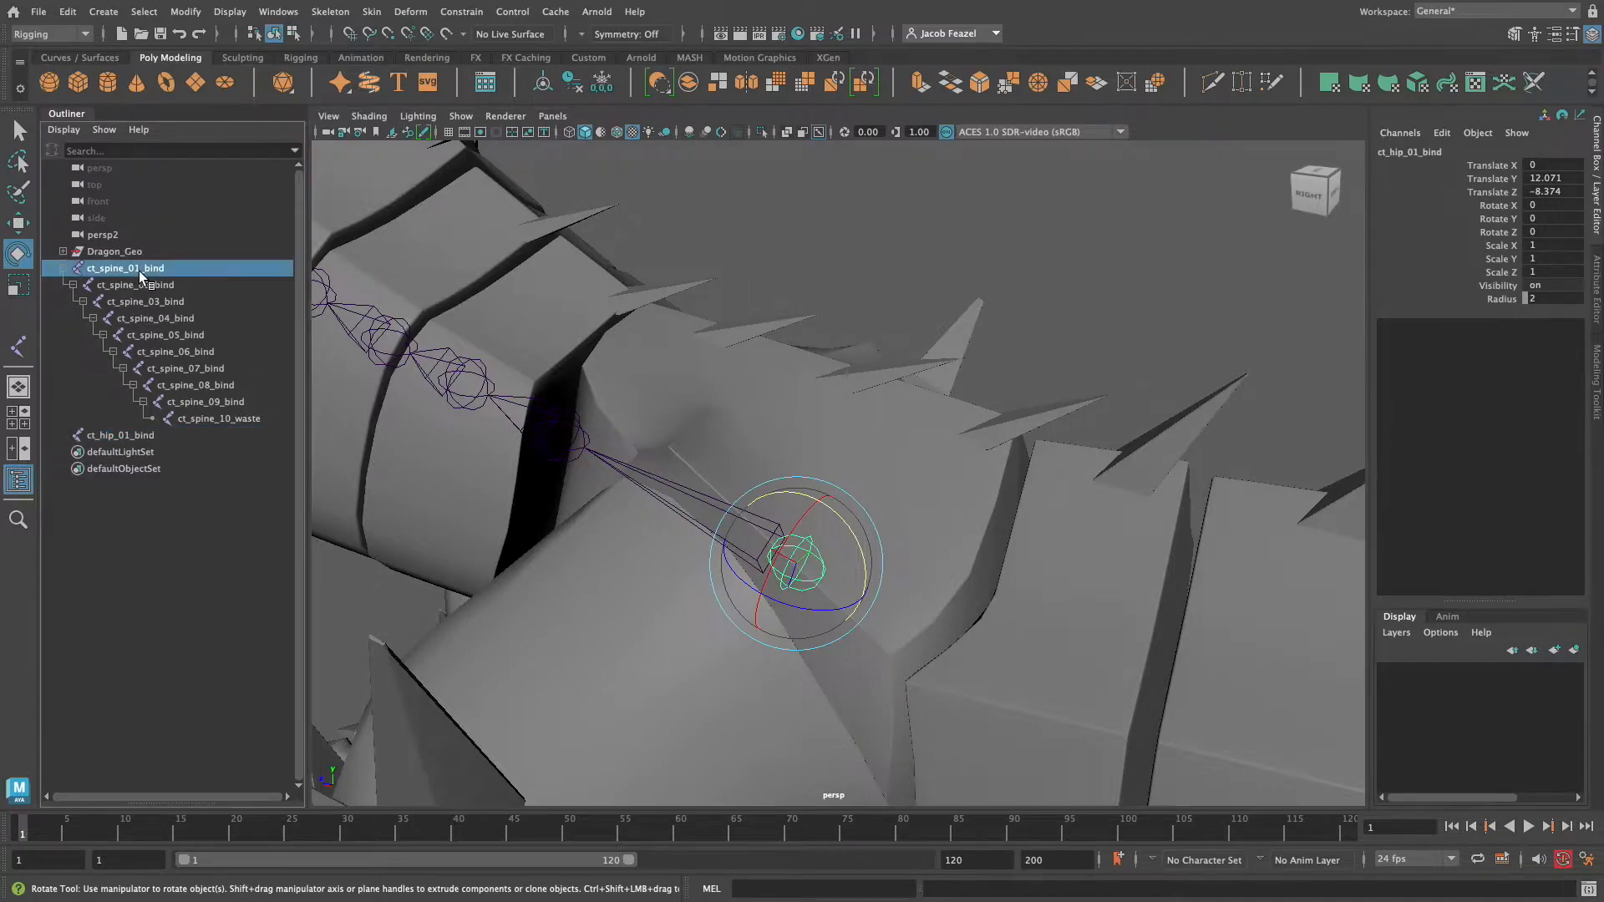
pyautogui.click(143, 438)
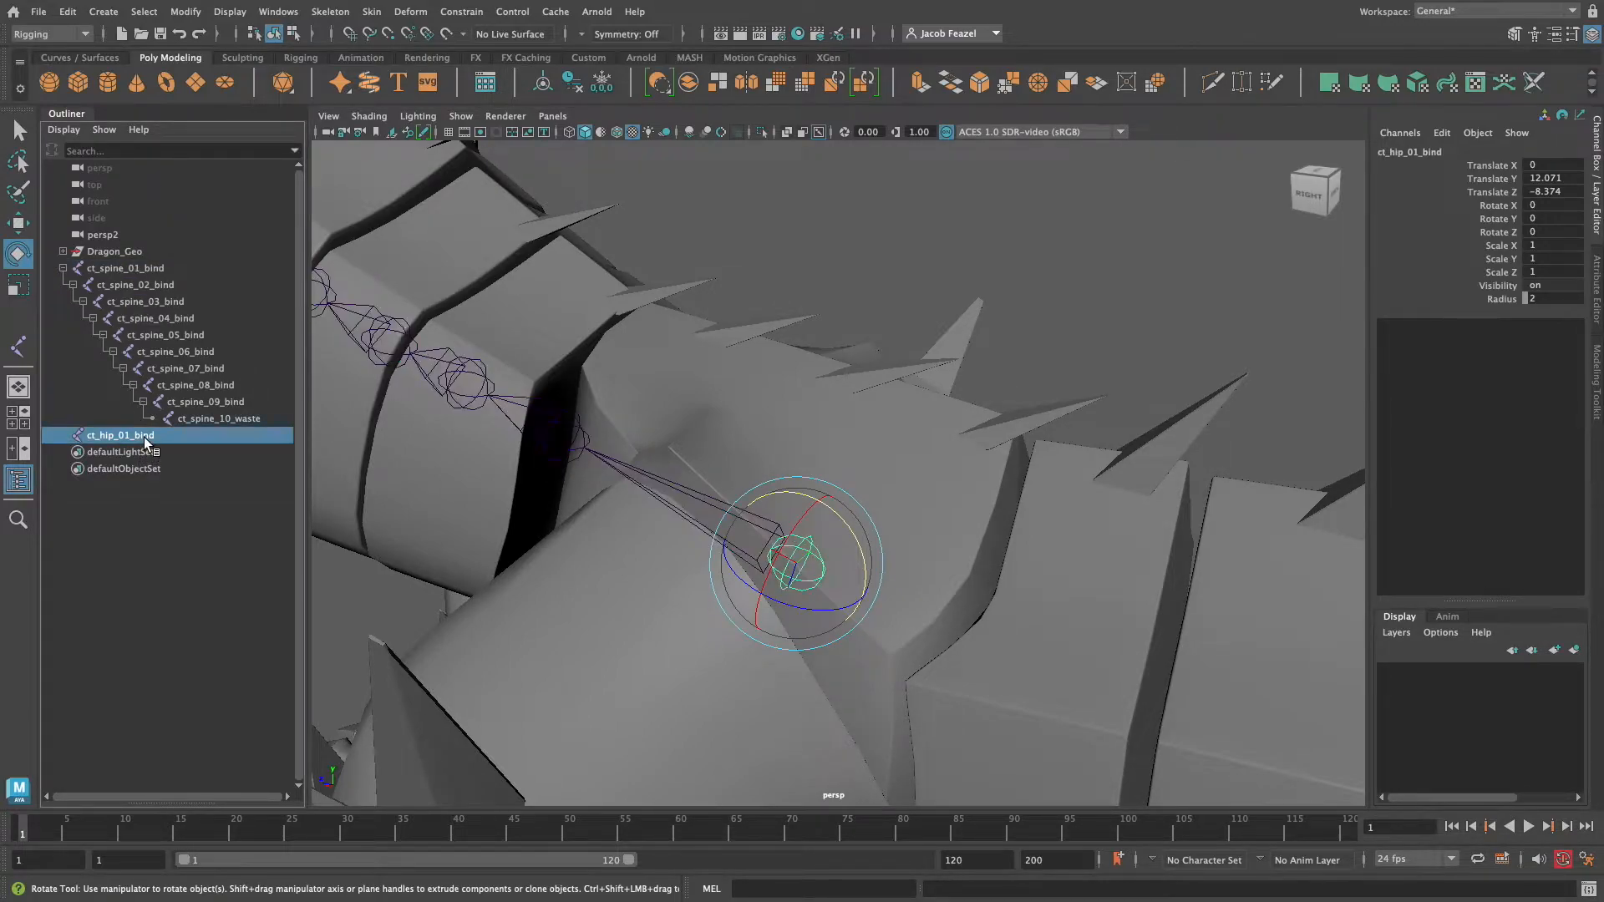
pyautogui.click(1501, 299)
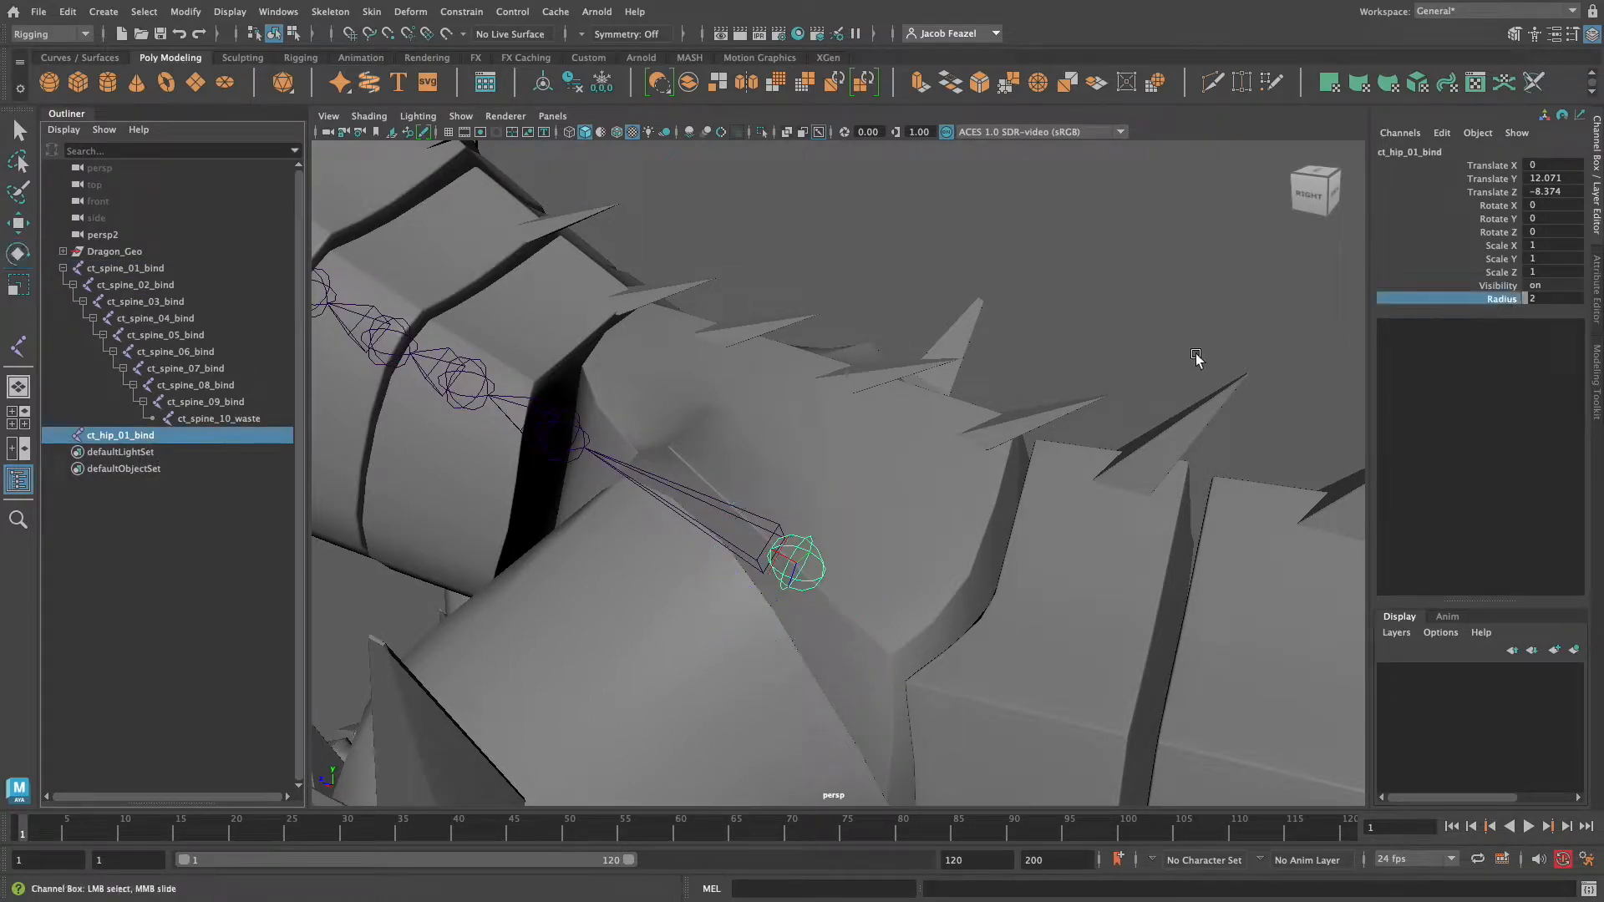
pyautogui.moveTo(1150, 343); pyautogui.dragTo(1157, 340, button='middle')
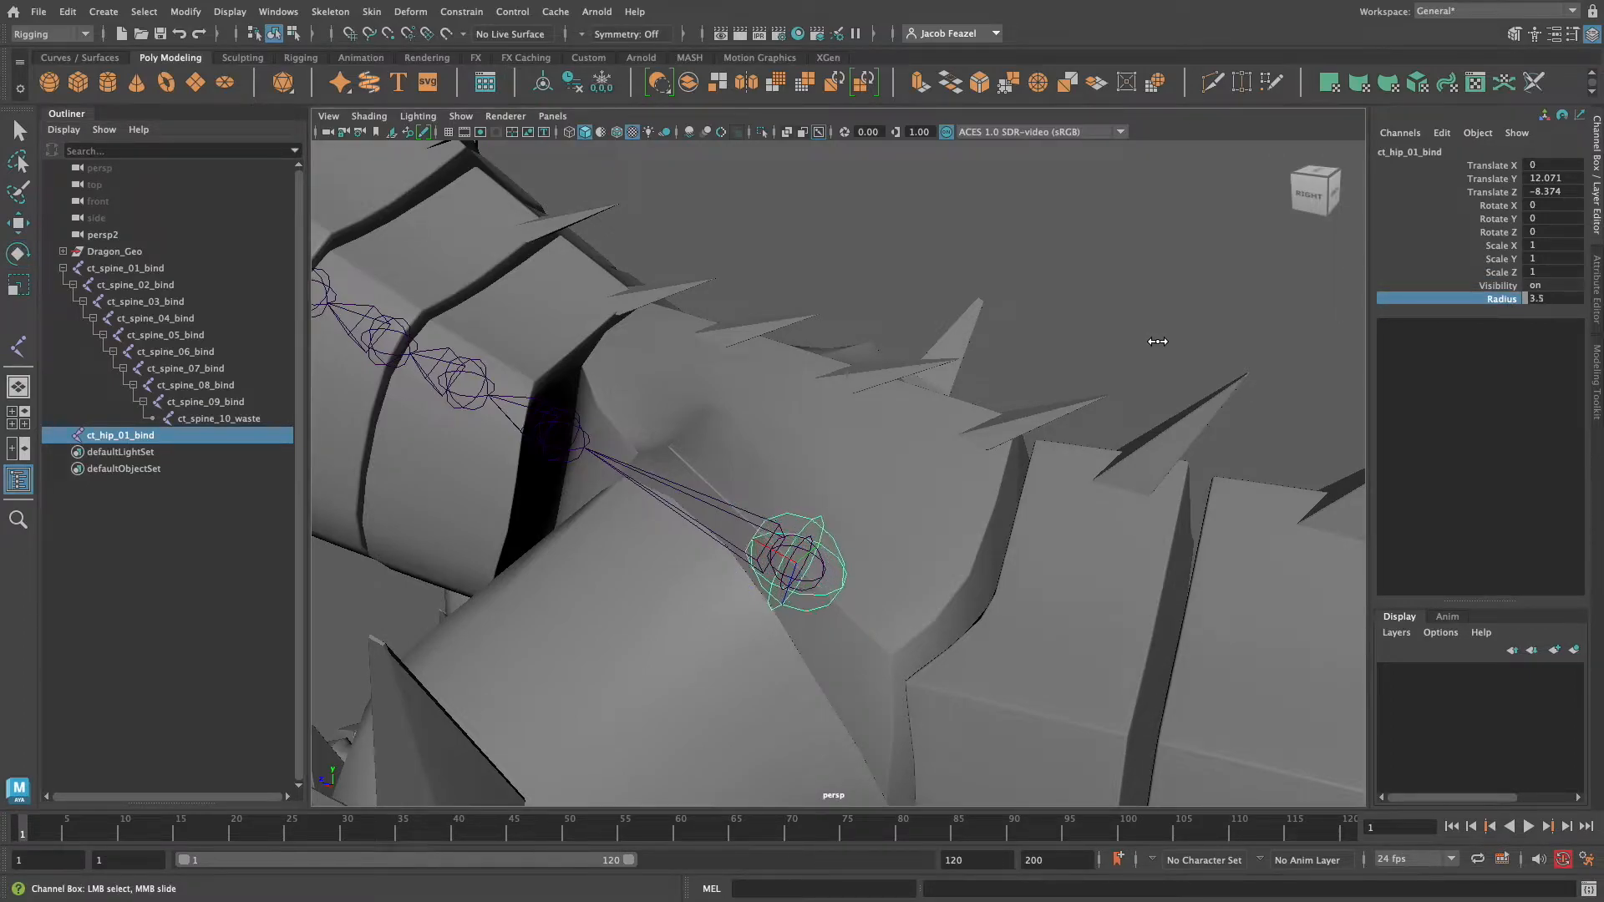
pyautogui.click(1165, 337)
pyautogui.keyDown('alt'); pyautogui.moveTo(923, 534); pyautogui.dragTo(909, 573); pyautogui.keyUp('alt')
pyautogui.click(846, 502)
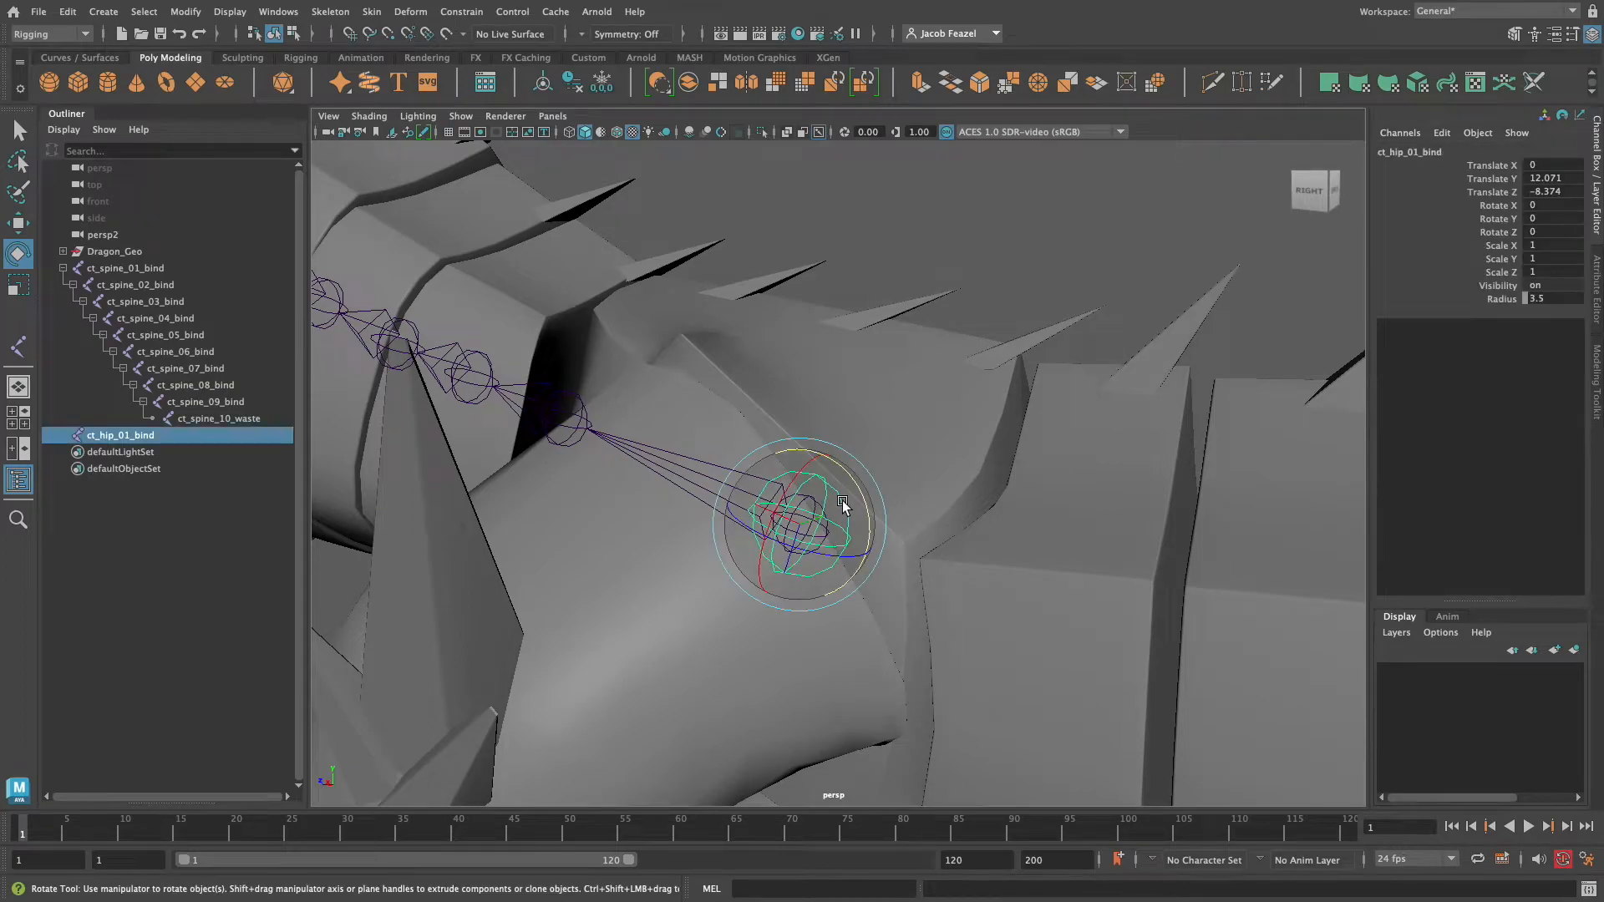
pyautogui.click(840, 472)
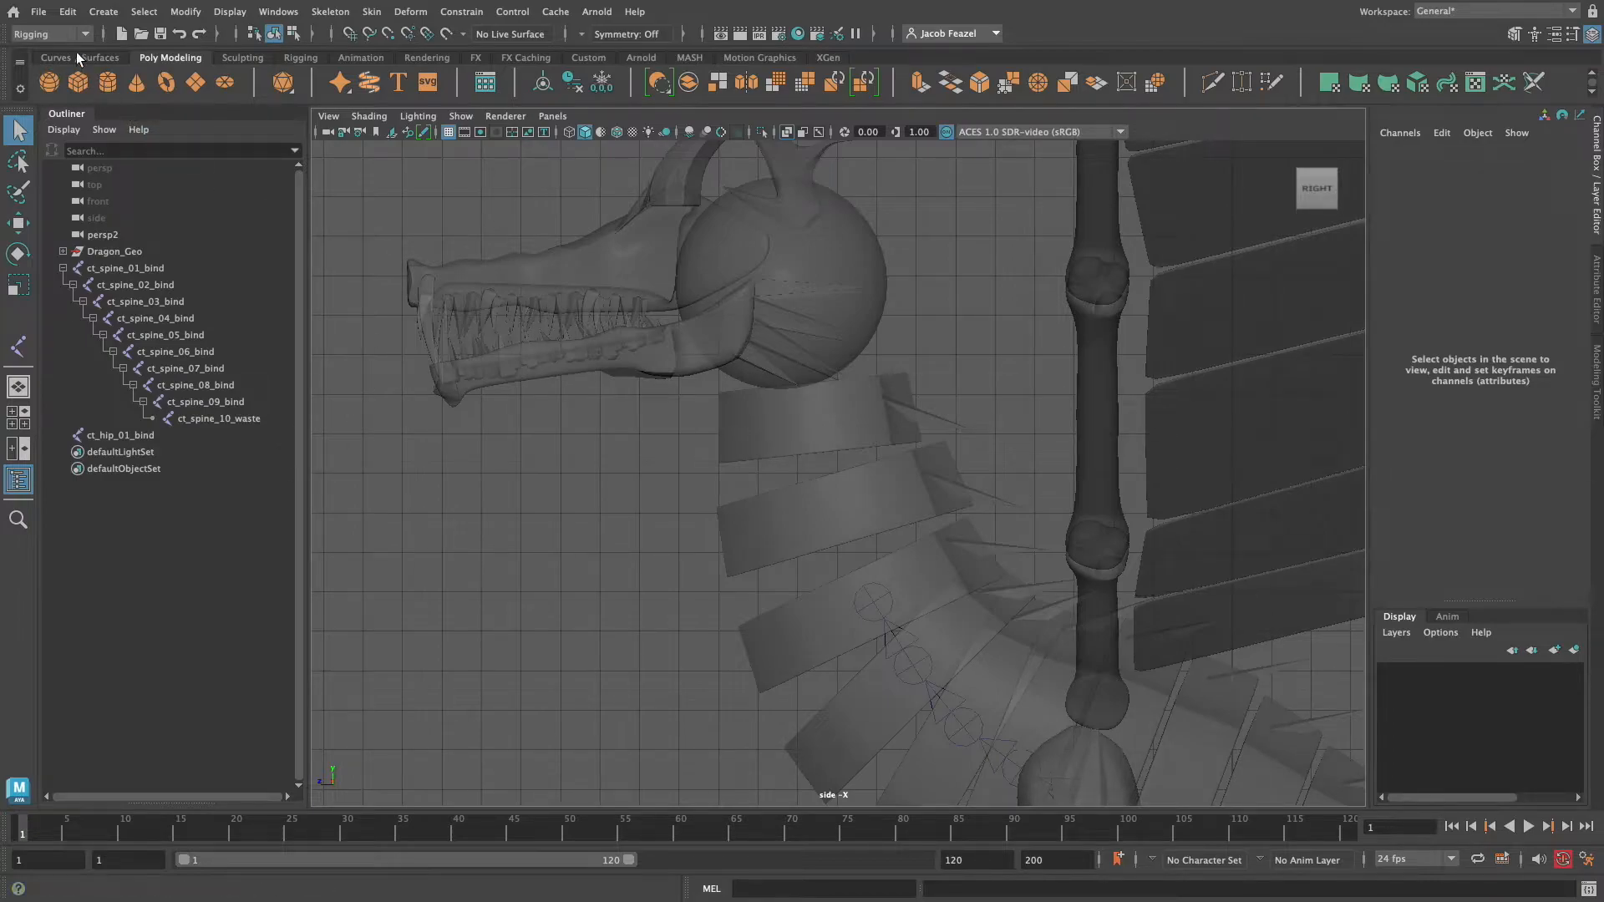
# Draw a straight vertical chain of four joints in the side view and move its root onto the last spine joint at the neck base.
pyautogui.click(54, 34)
pyautogui.click(54, 33)
pyautogui.click(342, 17)
pyautogui.click(367, 54)
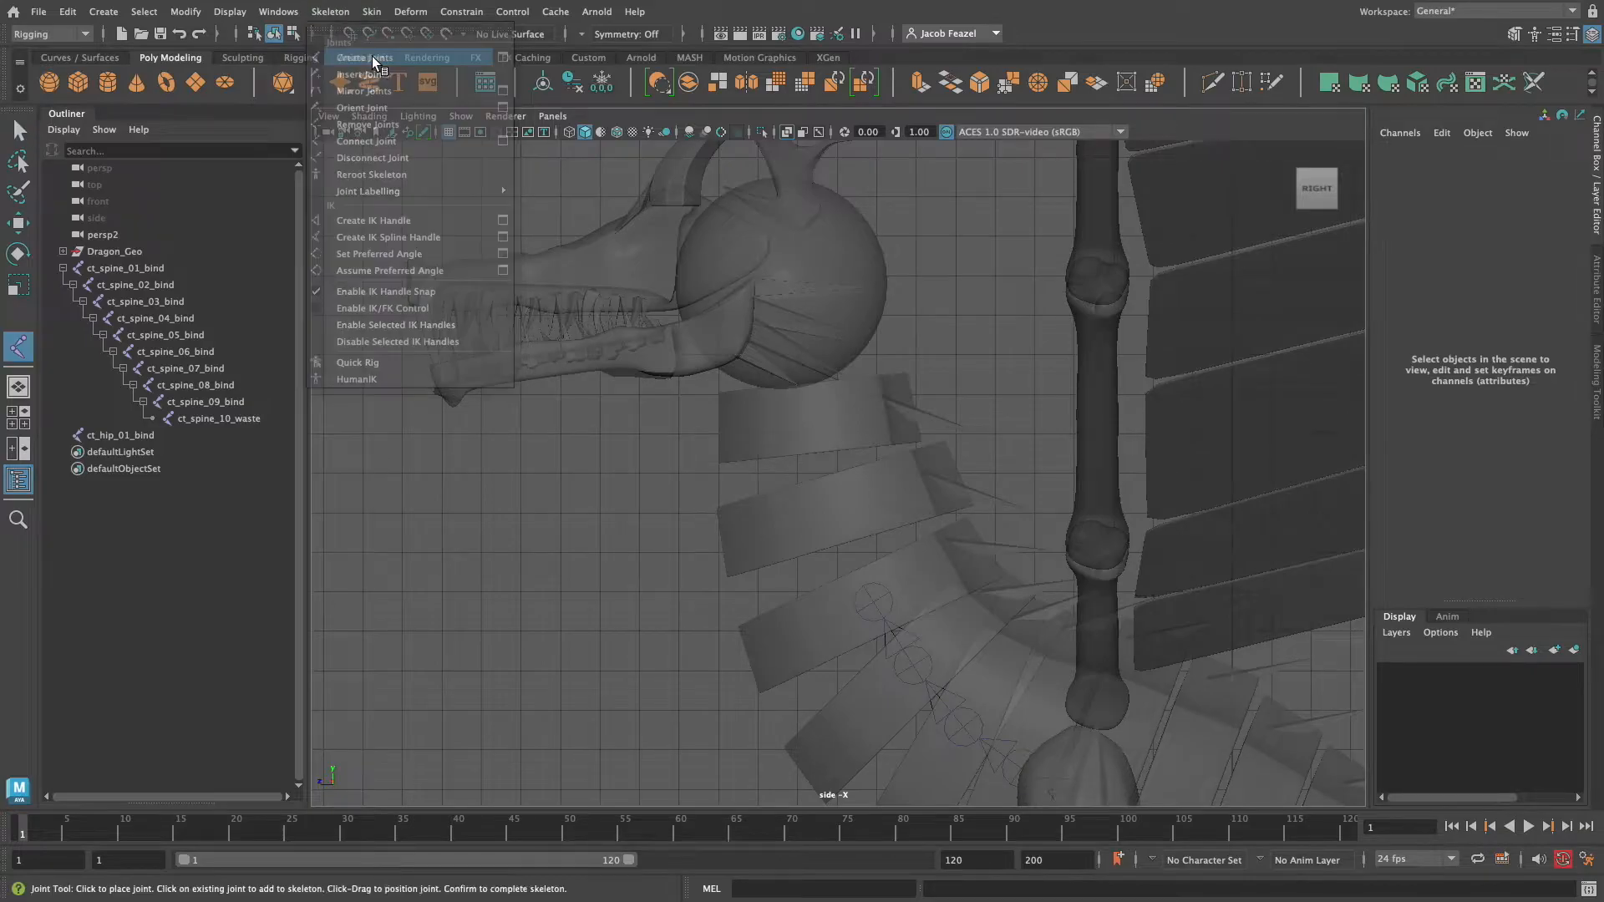
pyautogui.click(435, 683)
pyautogui.click(435, 511)
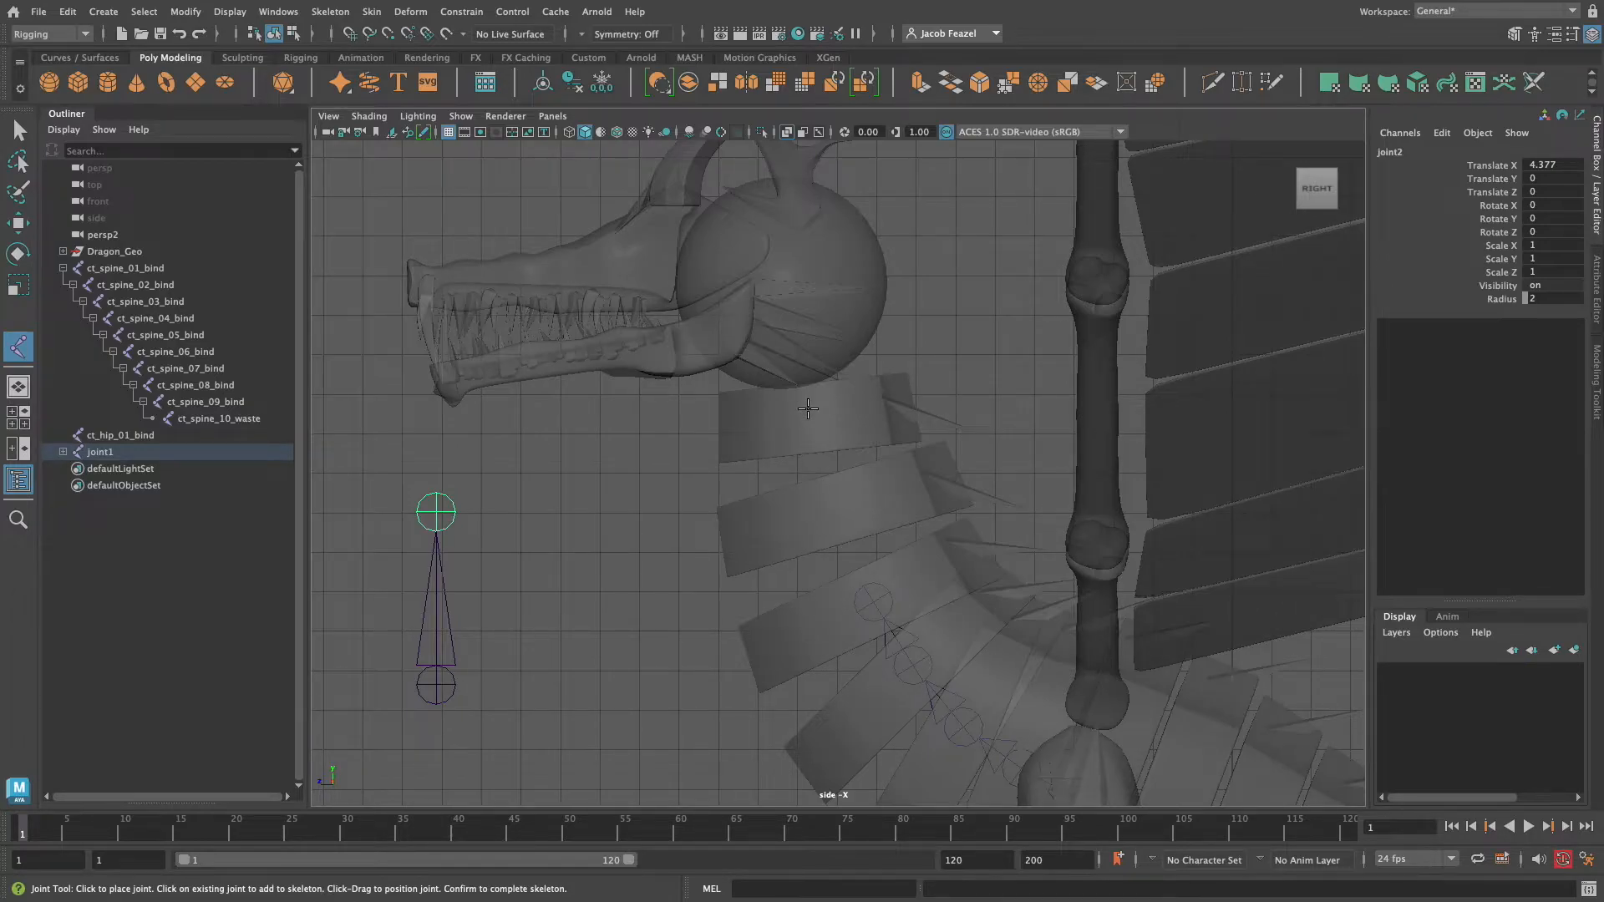
pyautogui.moveTo(436, 685); pyautogui.dragTo(872, 604)
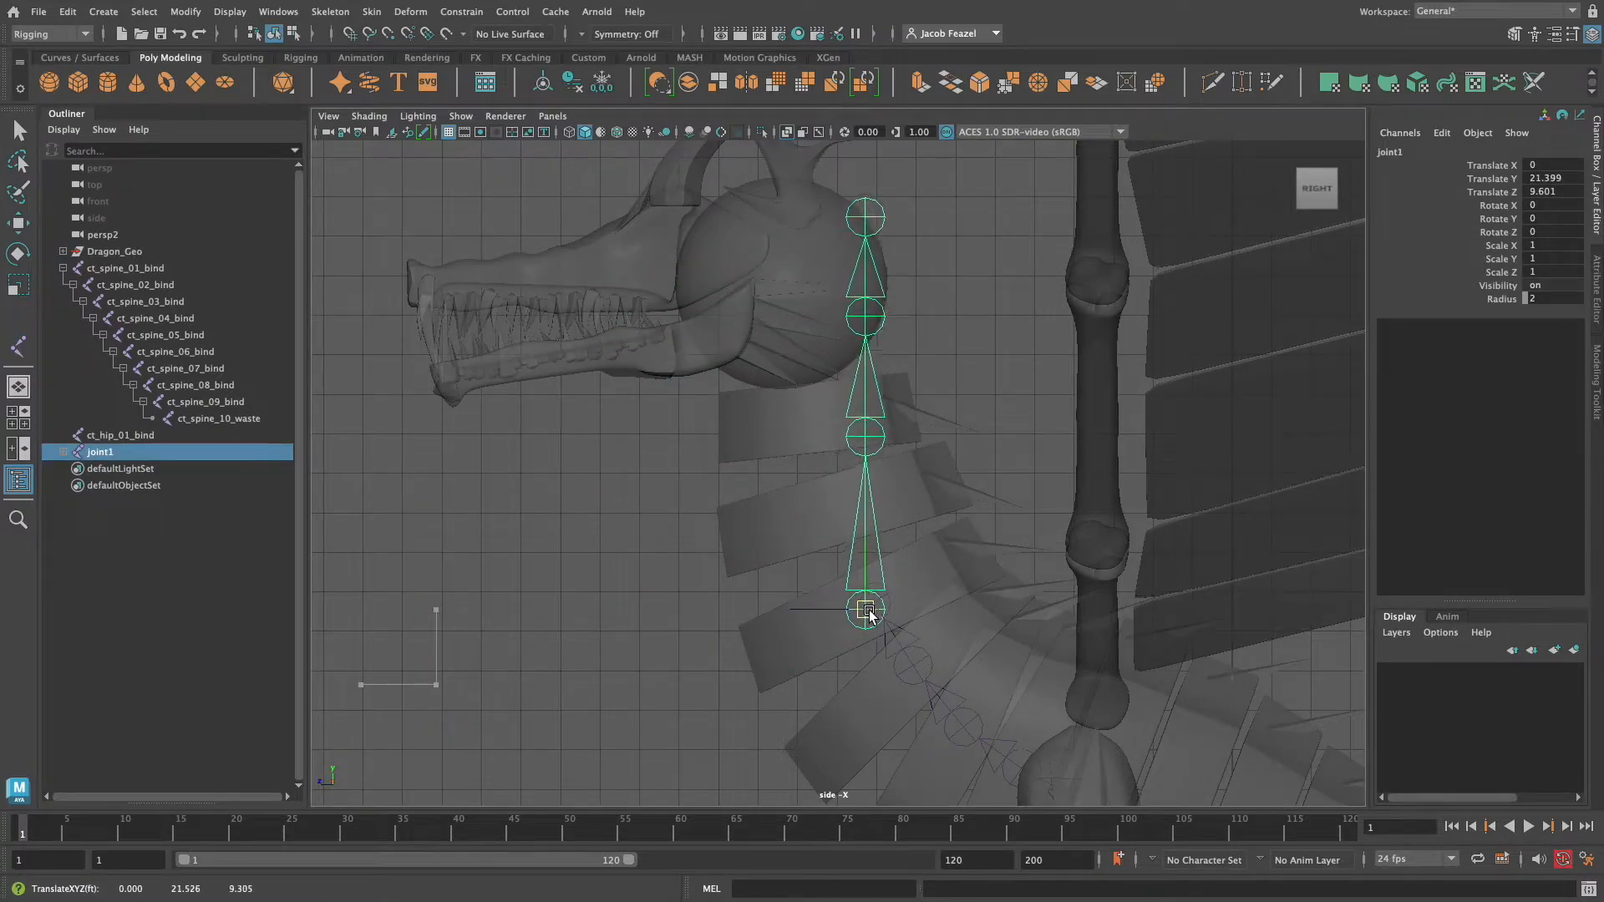
# Tilt the neck chain toward the head and slide its child joints along the neck, with the end joint at the skull base.
pyautogui.press('e')
pyautogui.moveTo(927, 553); pyautogui.dragTo(908, 538)
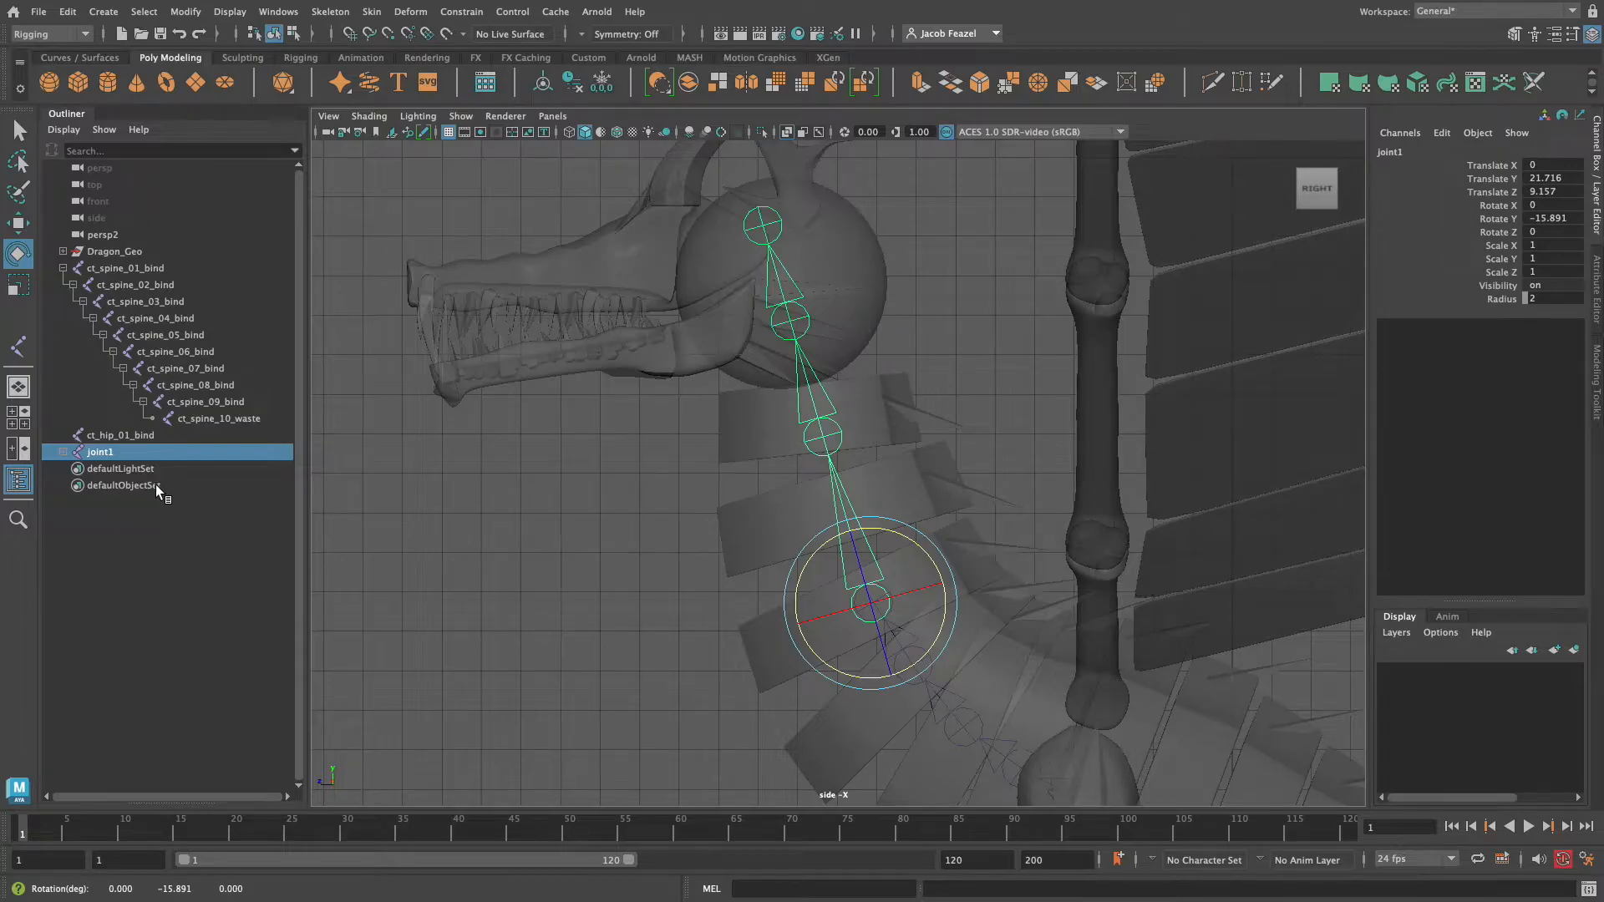
pyautogui.click(60, 452)
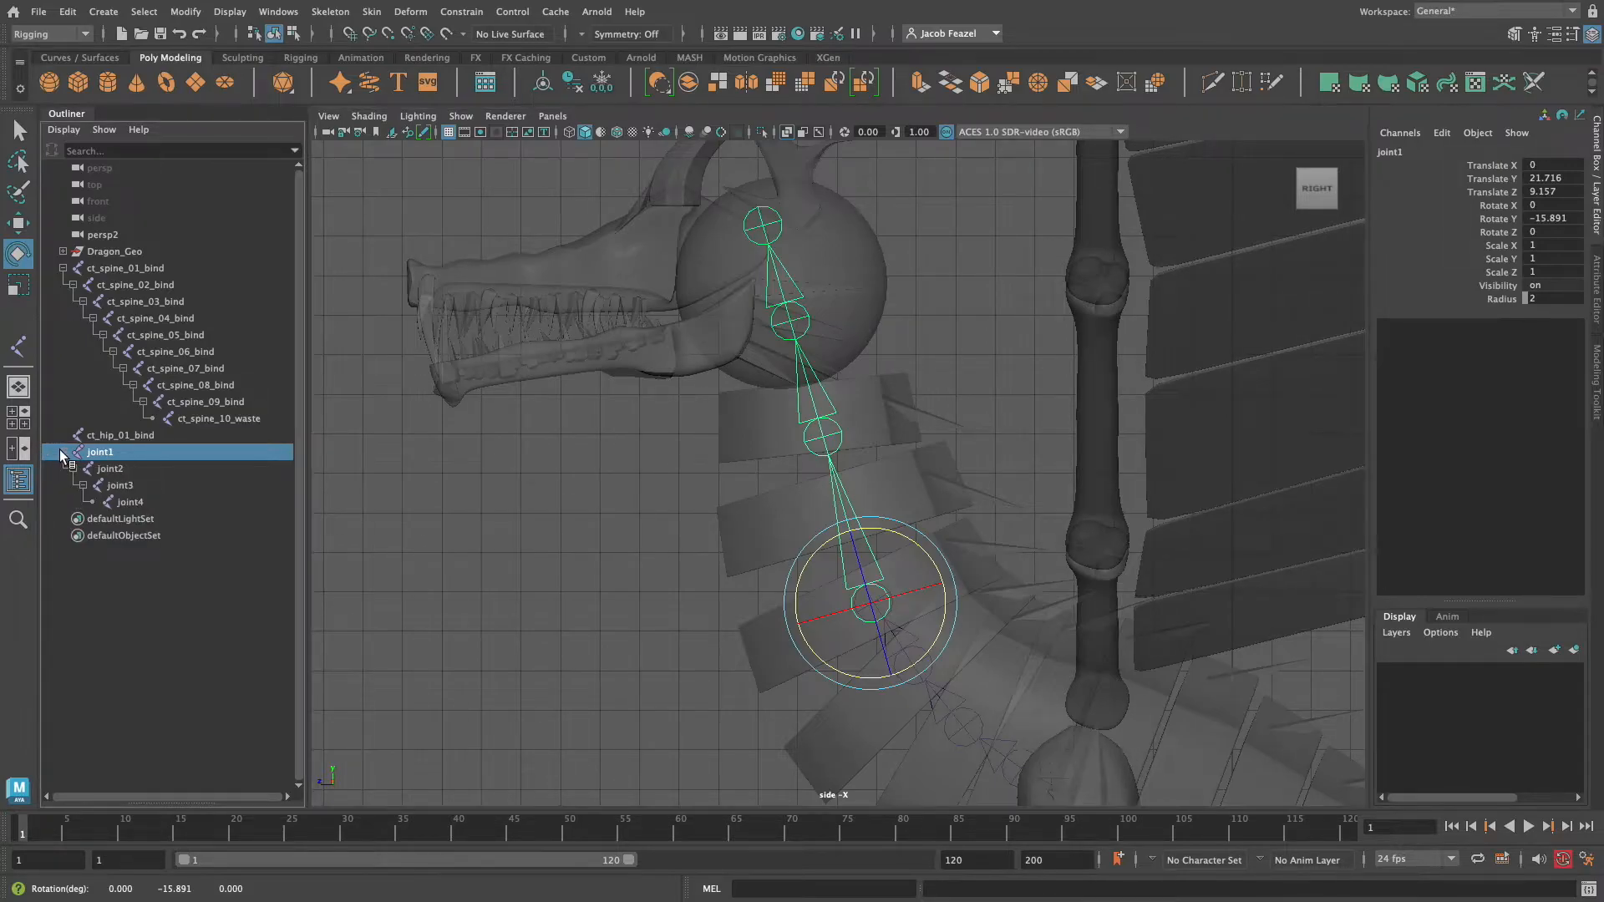
pyautogui.click(111, 468)
pyautogui.press('w')
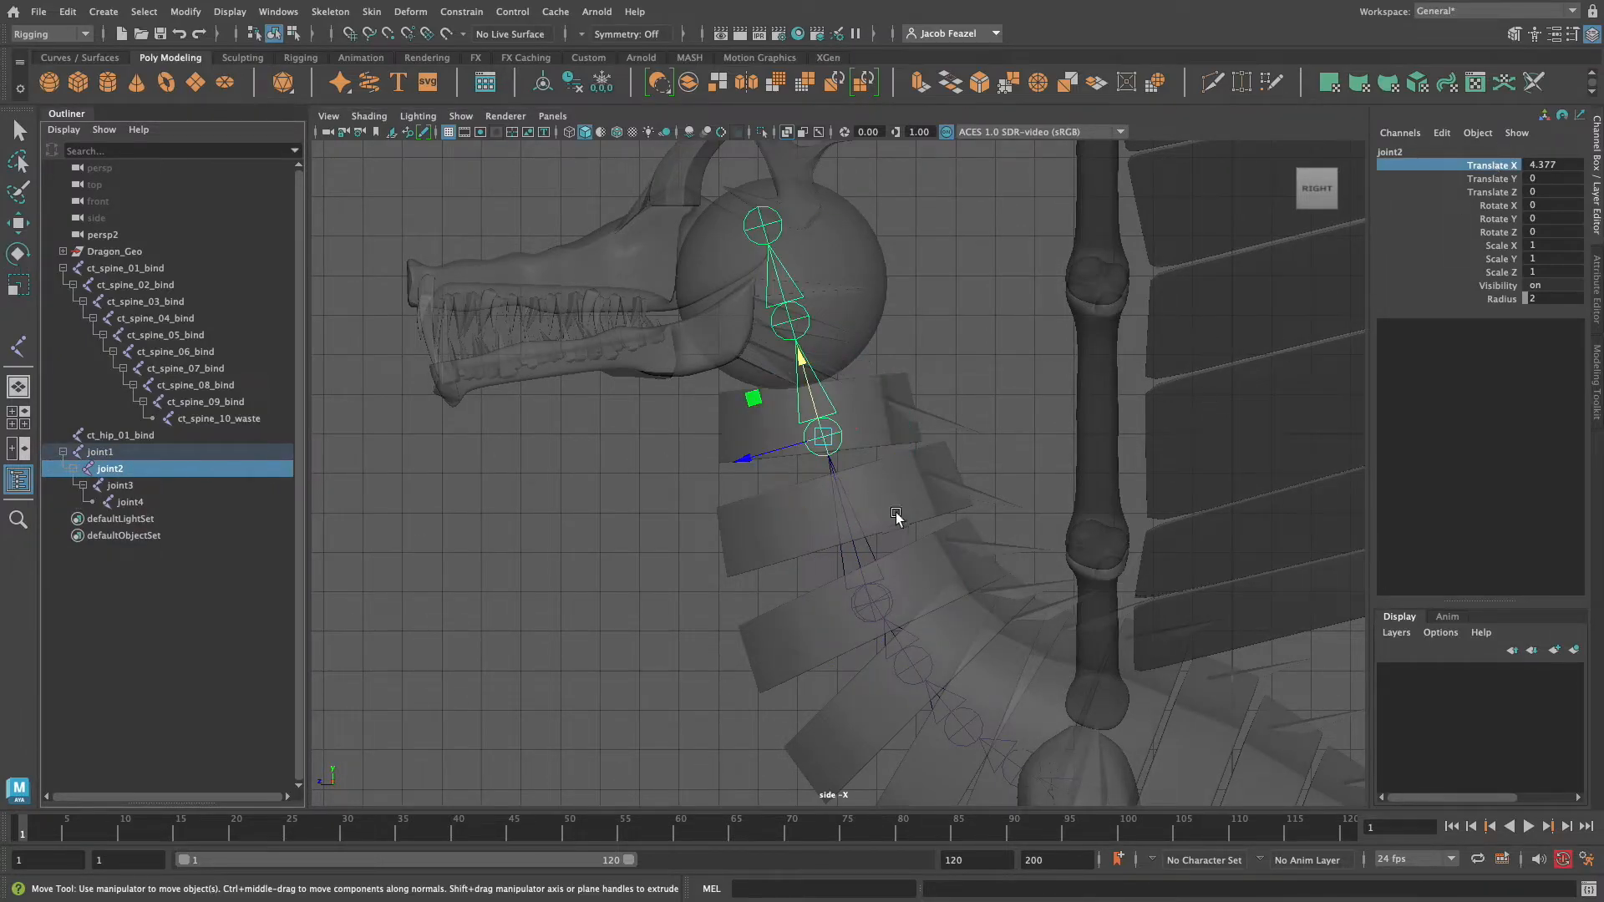
pyautogui.moveTo(881, 518); pyautogui.dragTo(1139, 515, button='middle')
pyautogui.press('Down')
pyautogui.press('Down')
pyautogui.press('f')
pyautogui.moveTo(1320, 416)
pyautogui.mouseDown(button='middle')
pyautogui.moveTo(1320, 383)
pyautogui.moveTo(1326, 420)
pyautogui.mouseUp(button='middle')
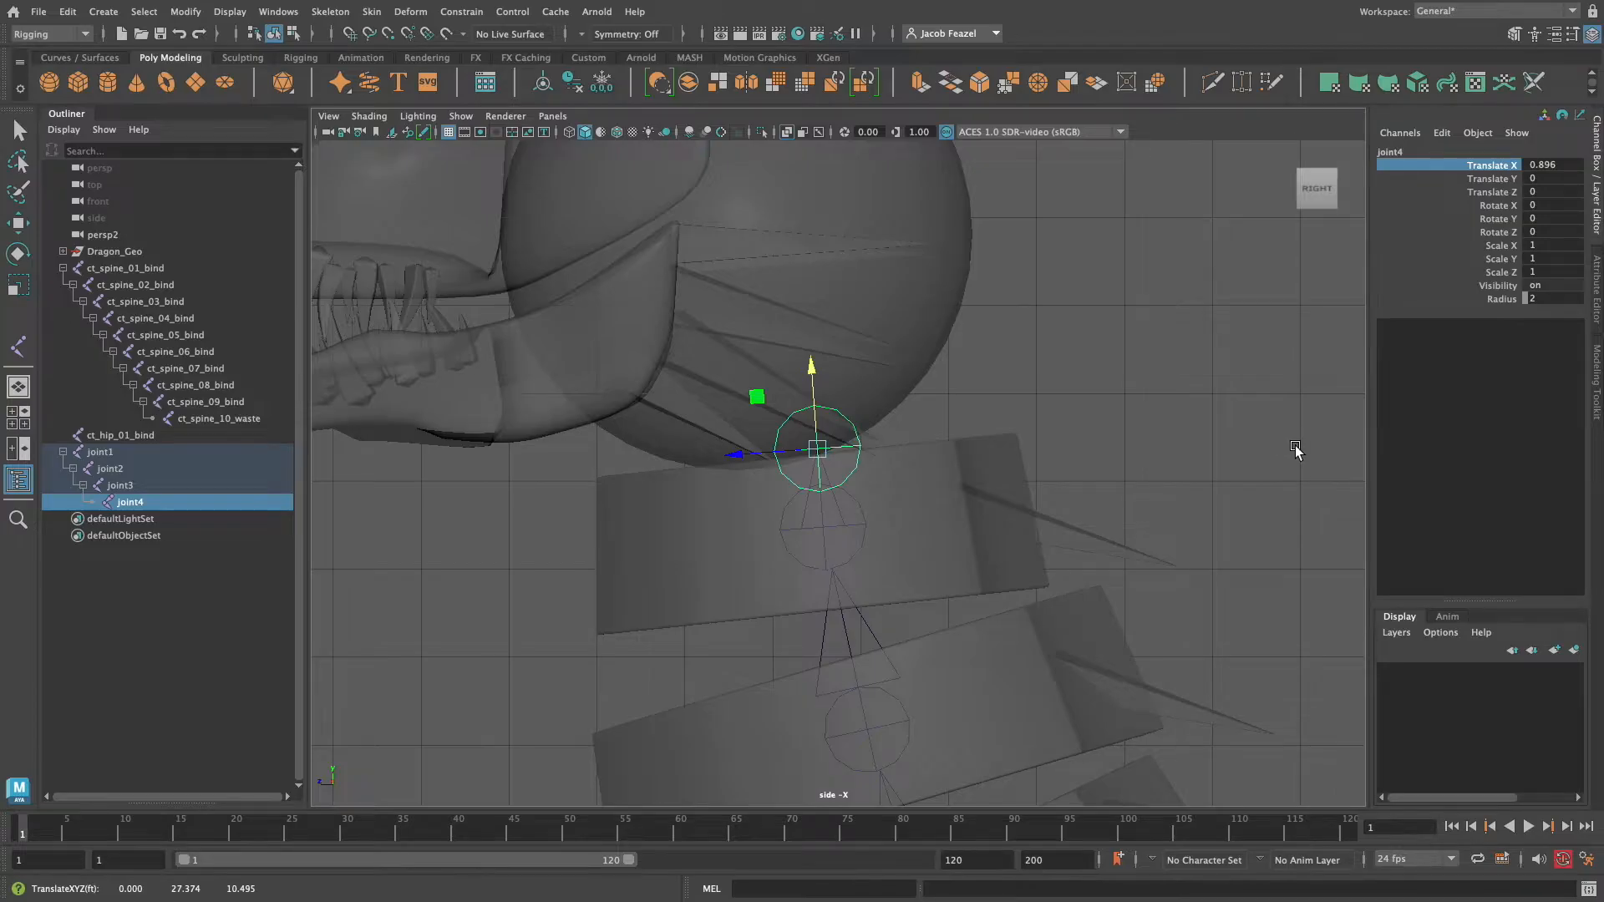
pyautogui.keyDown('alt'); pyautogui.moveTo(1295, 448); pyautogui.dragTo(1167, 439, button='right'); pyautogui.keyUp('alt')
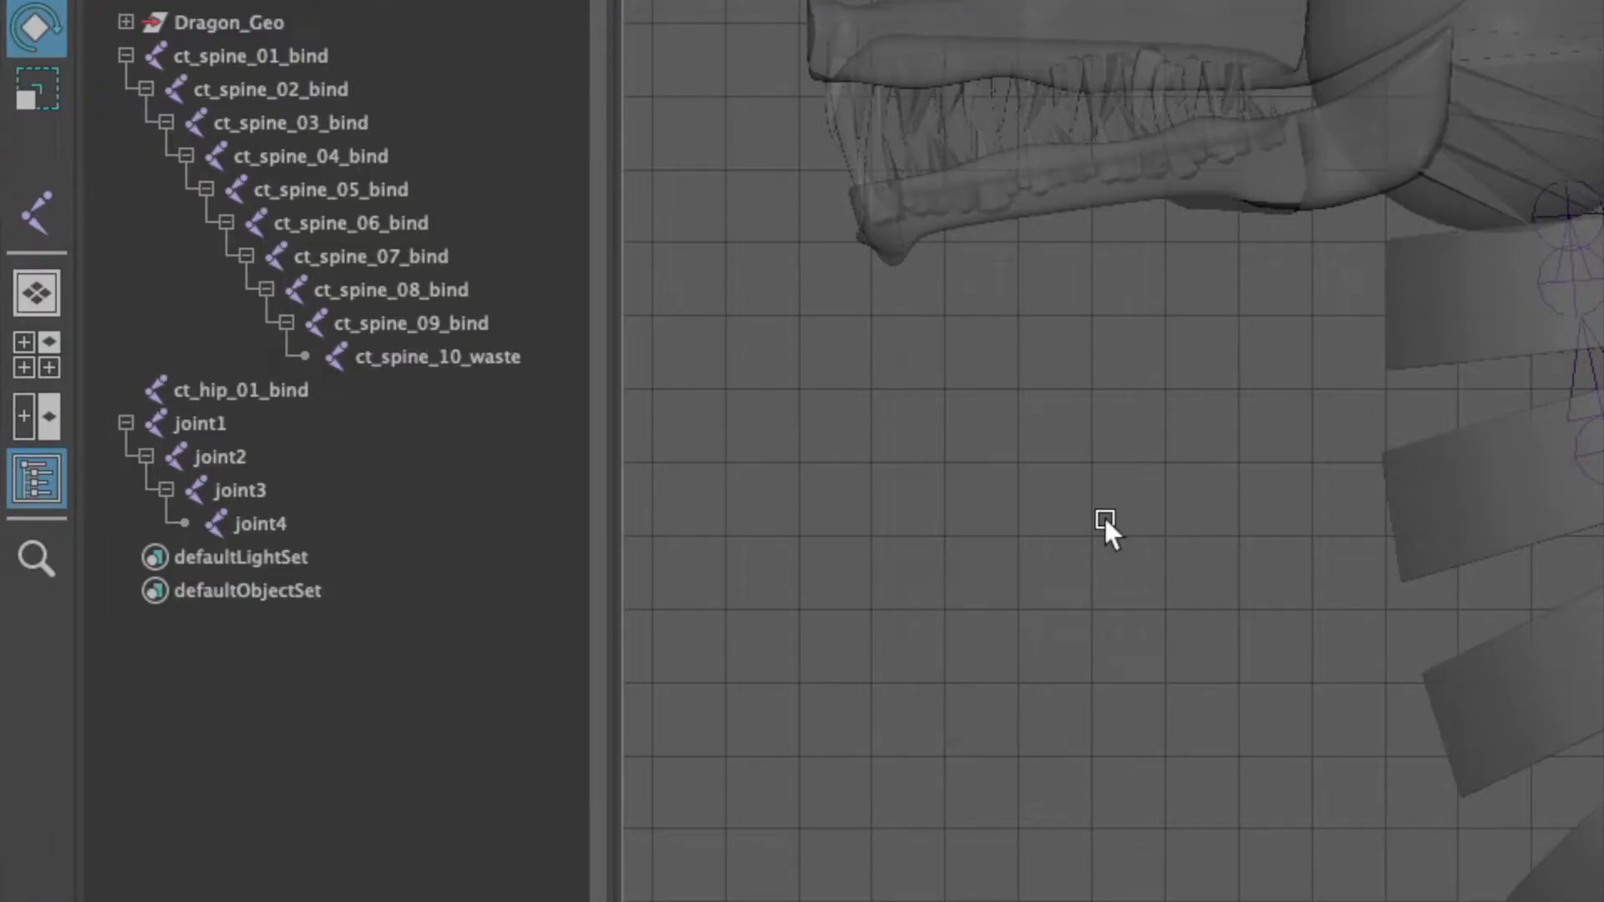
# Rename the neck chain's root joint as ct_neck_01_bind and its first child as ct_neck_02_bind.
pyautogui.click(223, 422)
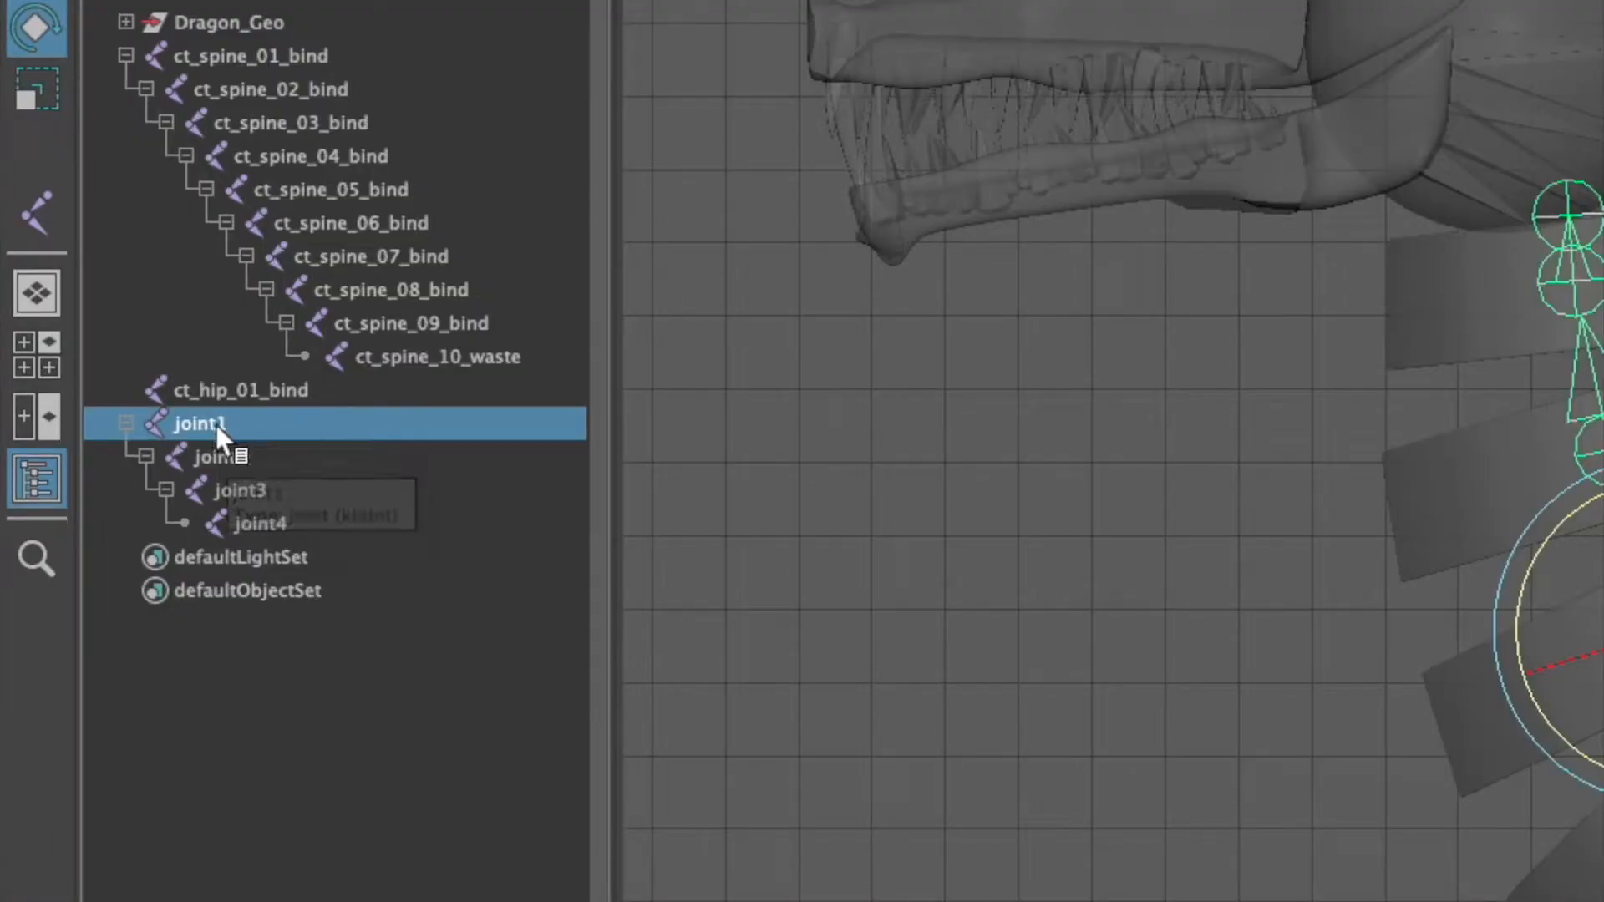
pyautogui.doubleClick(215, 424)
pyautogui.write('ct_neck_01_bind')
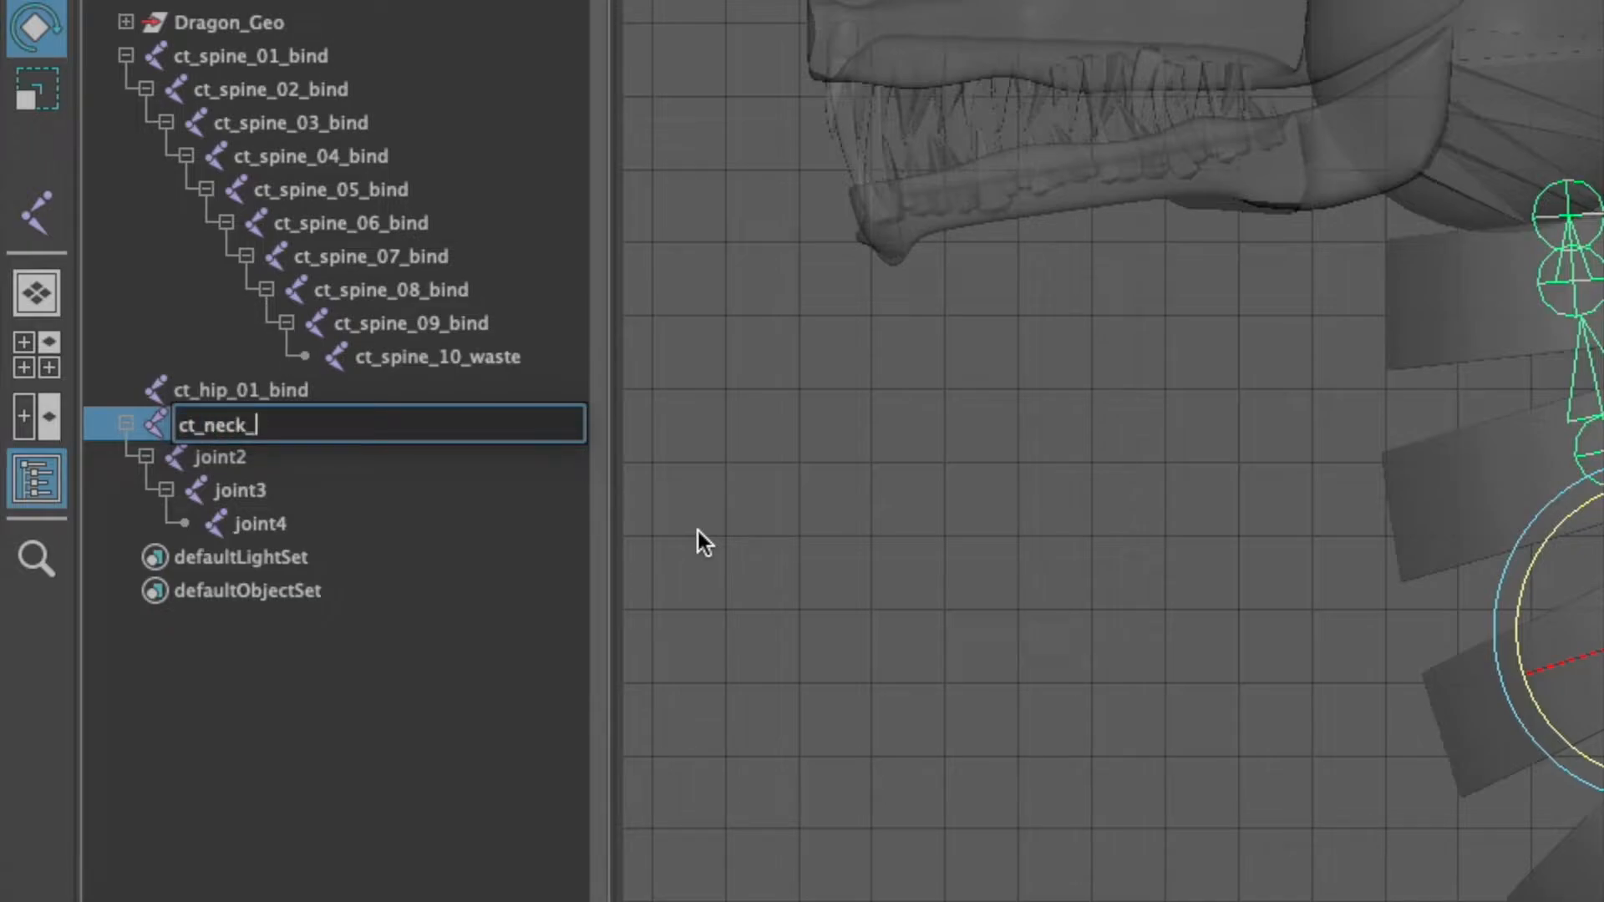
pyautogui.press('Return')
pyautogui.doubleClick(221, 456)
pyautogui.write('ct')
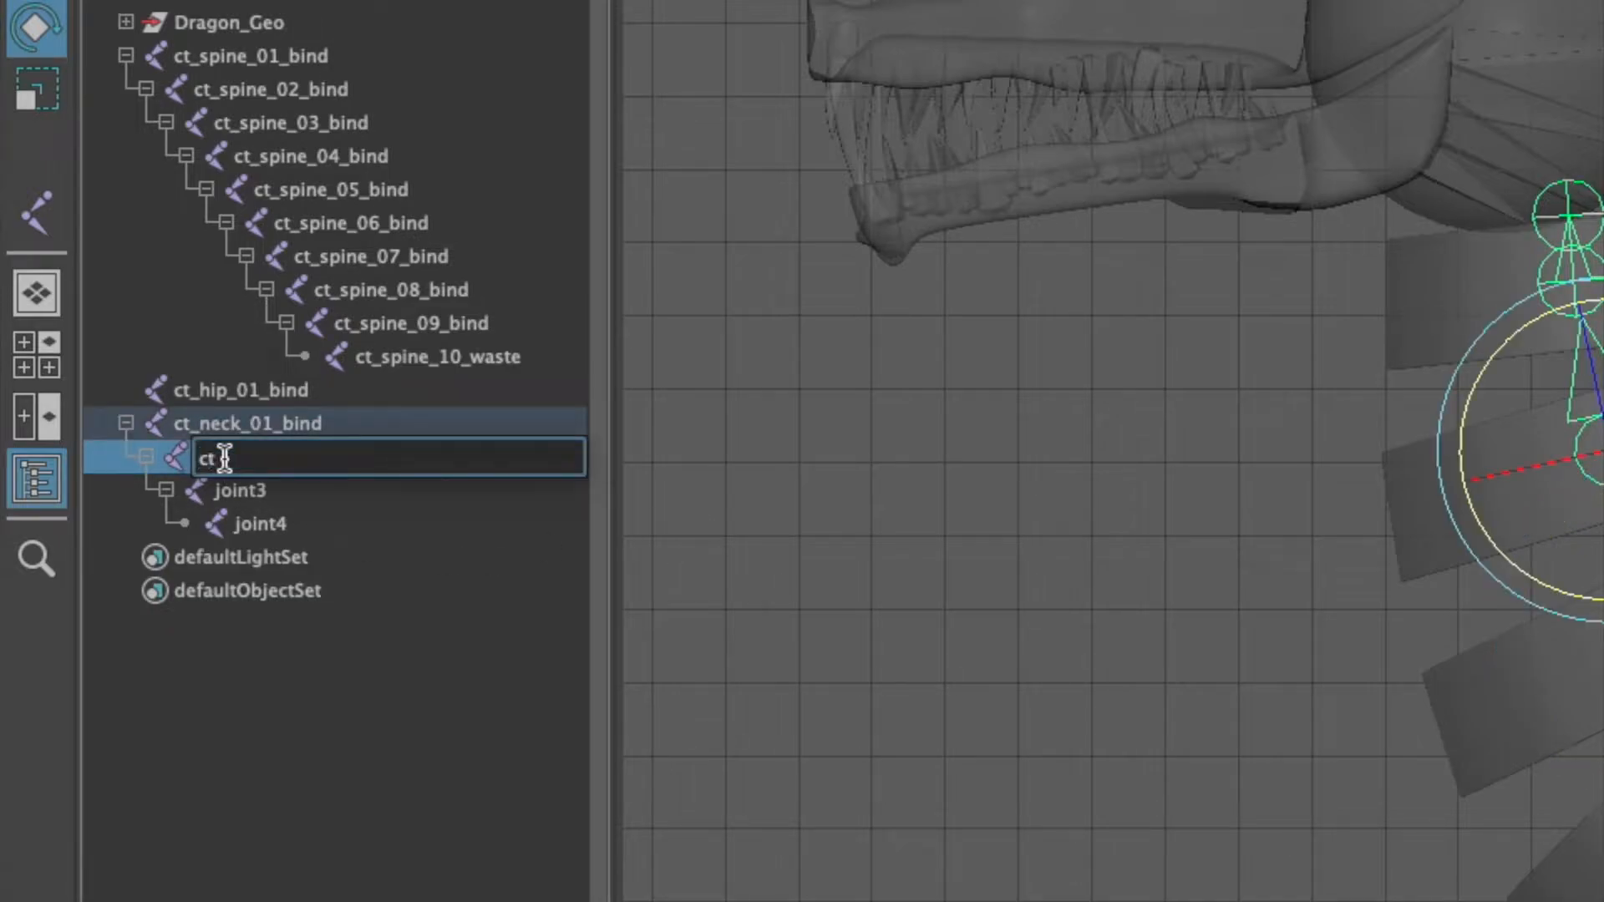
pyautogui.write('_neck_02_bind')
pyautogui.press('Return')
# Rename the third neck joint as ct_neck_03_bind and the end joint as ct_neck_04_waste.
pyautogui.doubleClick(225, 490)
pyautogui.write('ct_neck_03_bind')
pyautogui.press('Return')
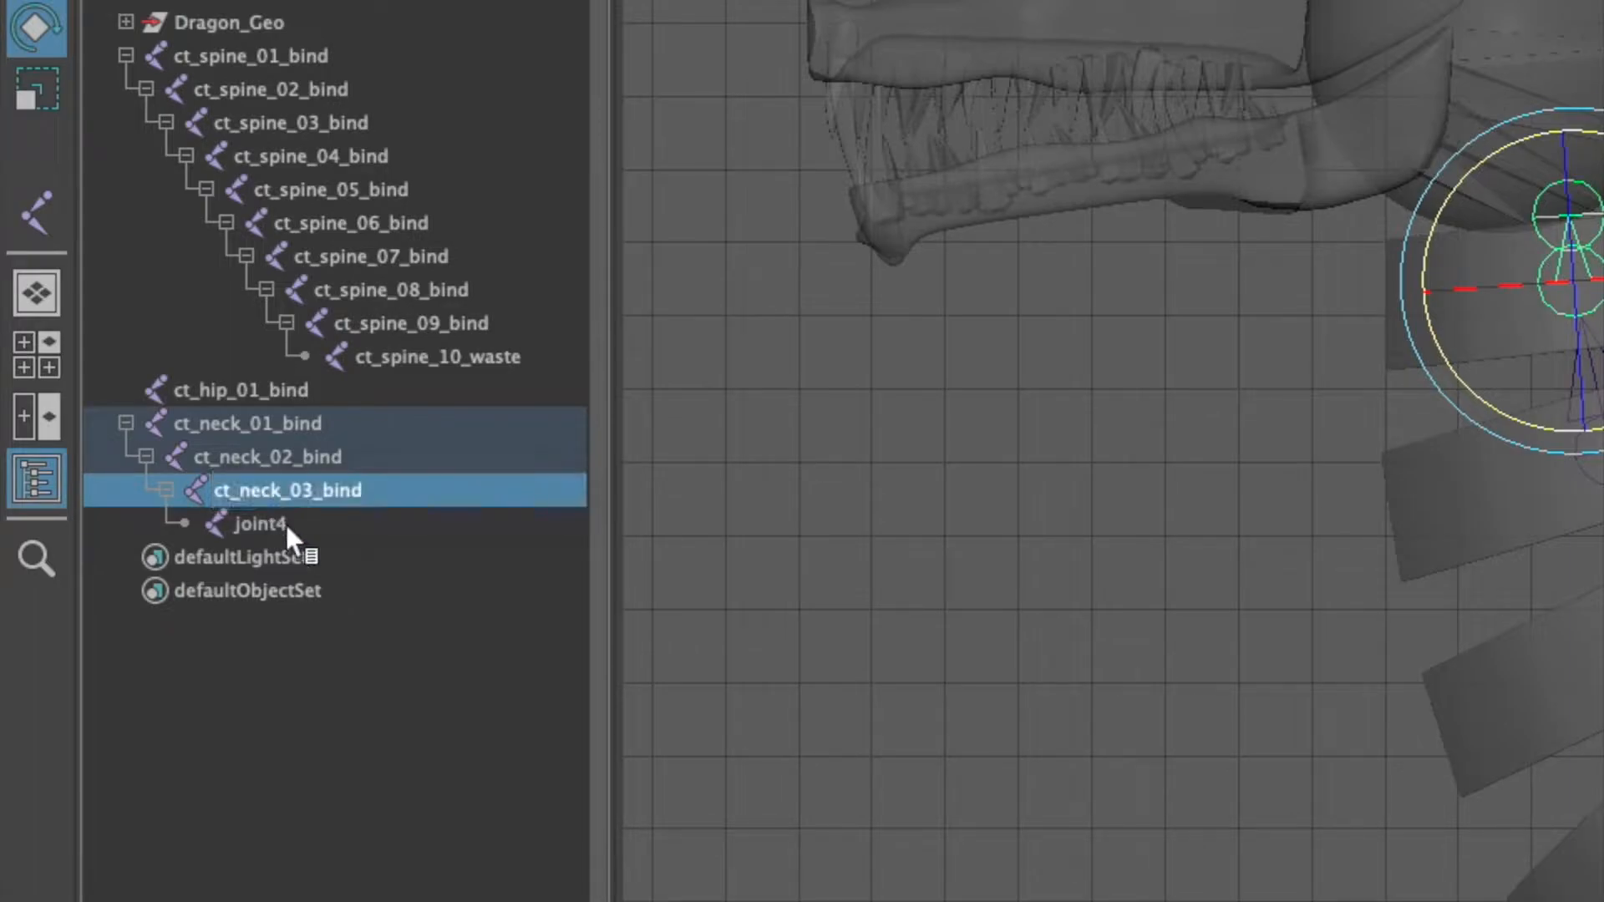
pyautogui.doubleClick(284, 522)
pyautogui.write('ct_neck_04_waste')
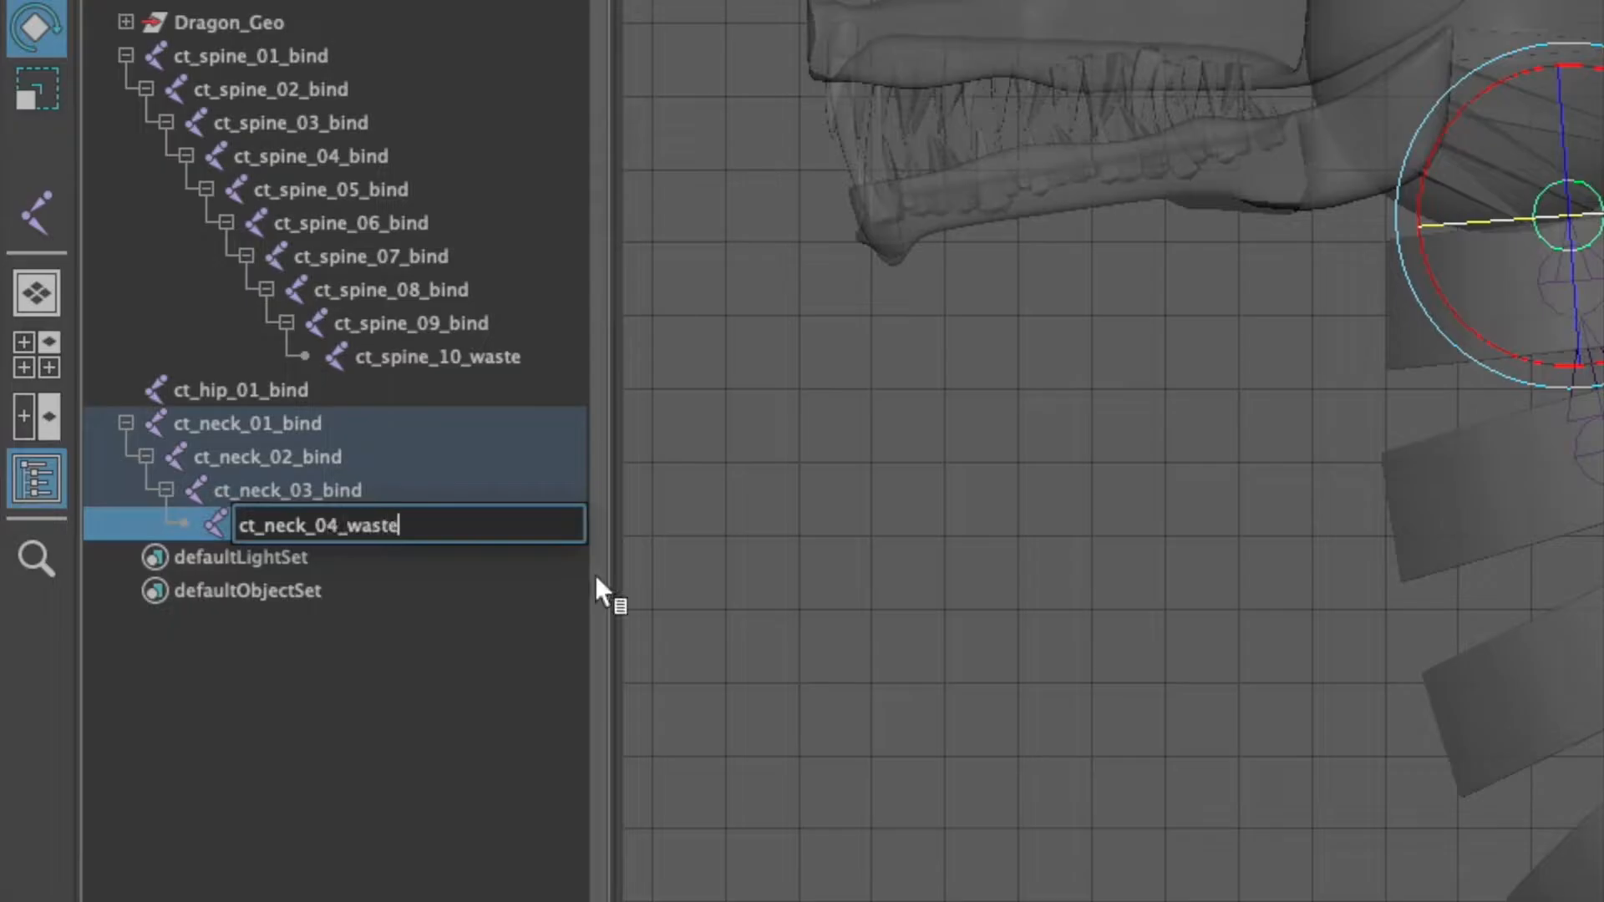
pyautogui.press('Return')
# Freeze the transformations of all four neck joints, from ct_neck_01_bind to ct_neck_04_waste, and clear the selection.
pyautogui.click(304, 424)
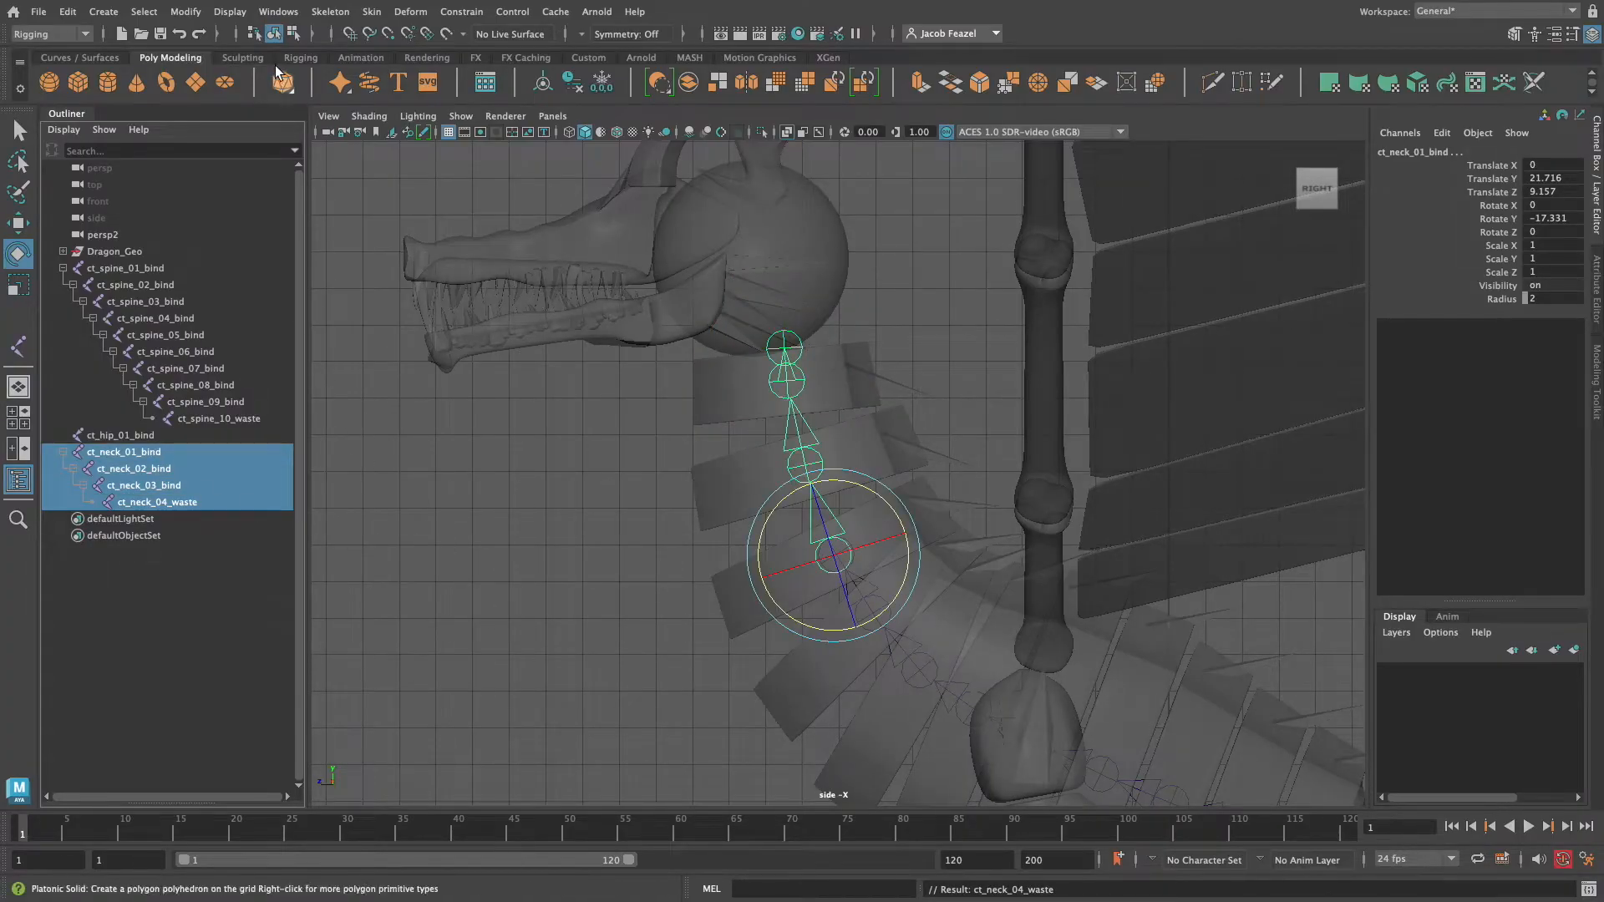
pyautogui.click(186, 12)
pyautogui.click(245, 98)
pyautogui.click(537, 650)
# Draw a vertical two-joint chain in the side view, from just below the skull up to the top of the head.
pyautogui.keyDown('alt'); pyautogui.moveTo(735, 501); pyautogui.dragTo(915, 723, button='middle'); pyautogui.keyUp('alt')
pyautogui.scroll(5, 929, 720)
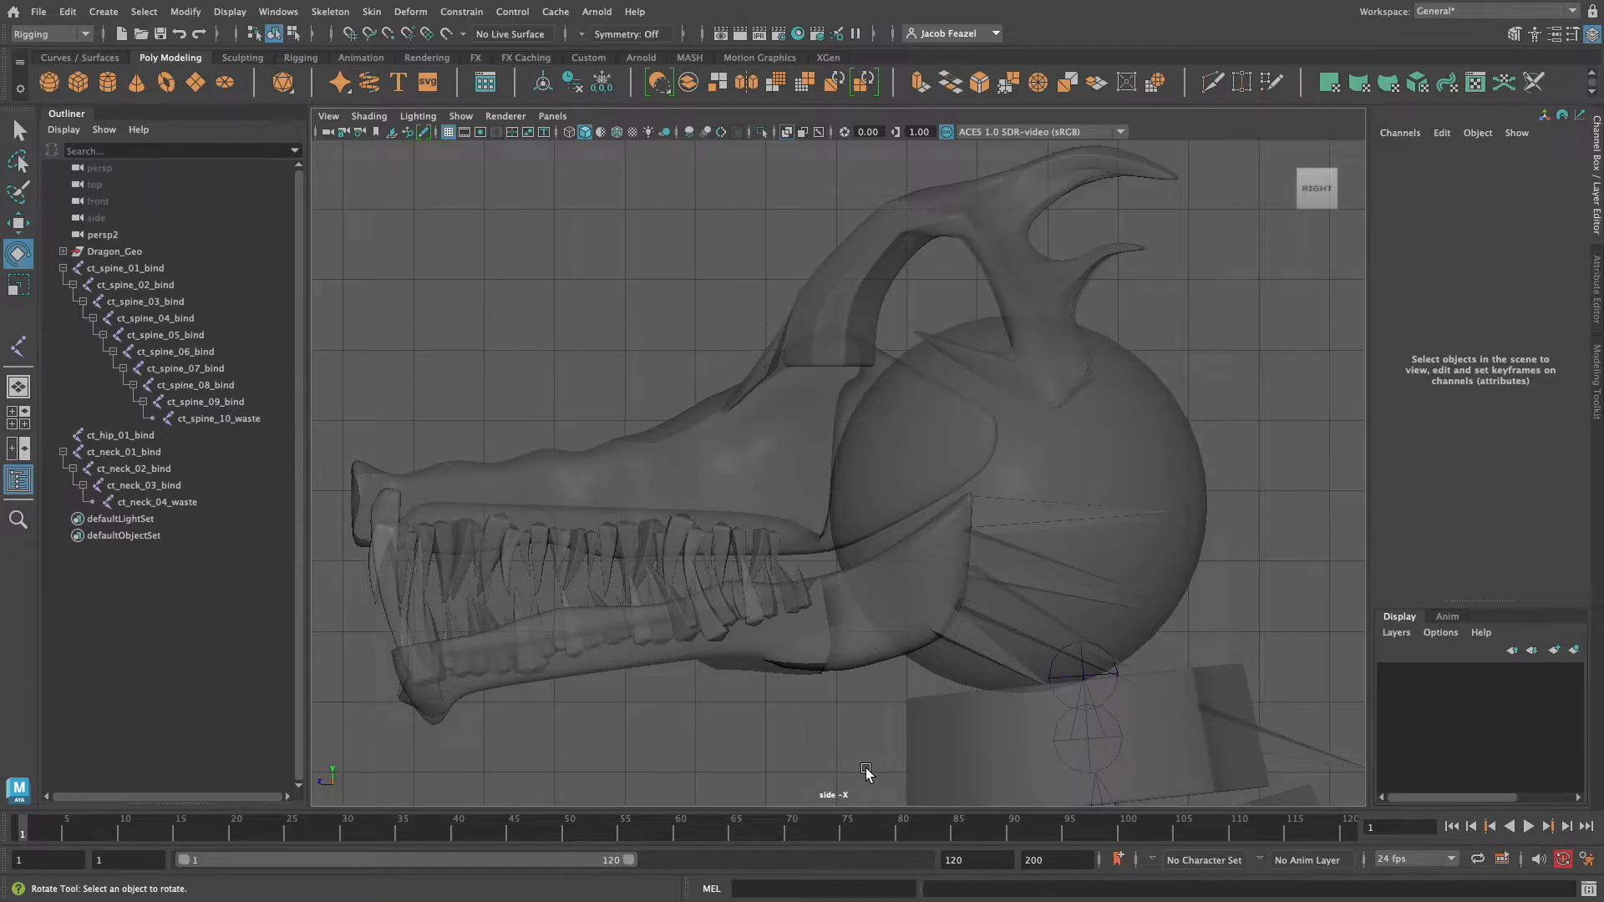
pyautogui.click(330, 11)
pyautogui.click(351, 50)
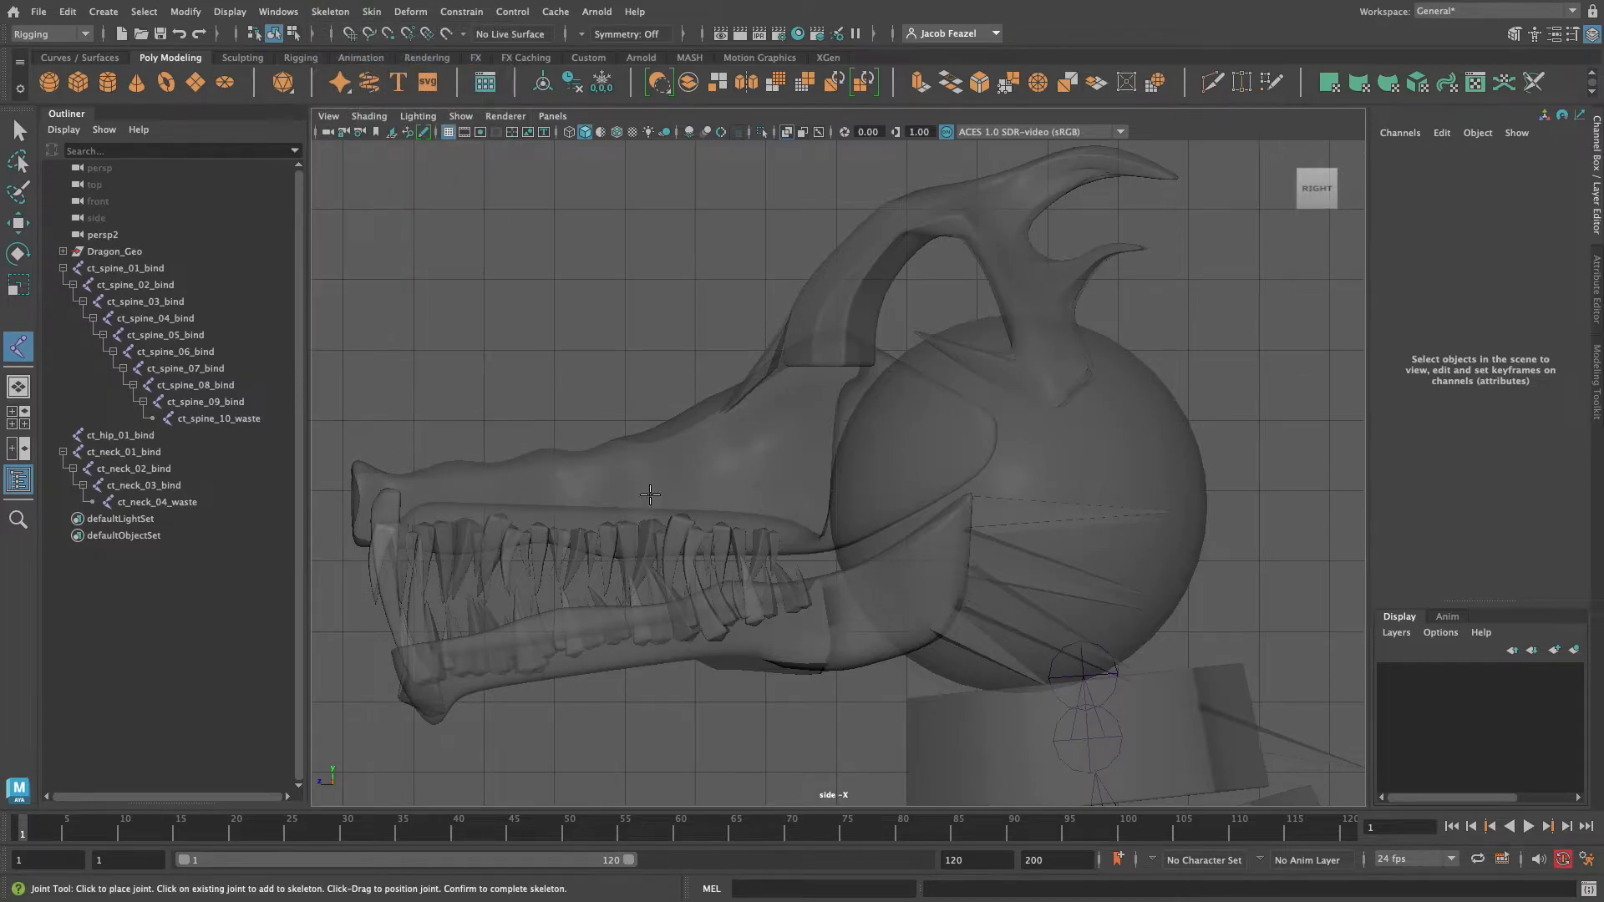
pyautogui.click(939, 686)
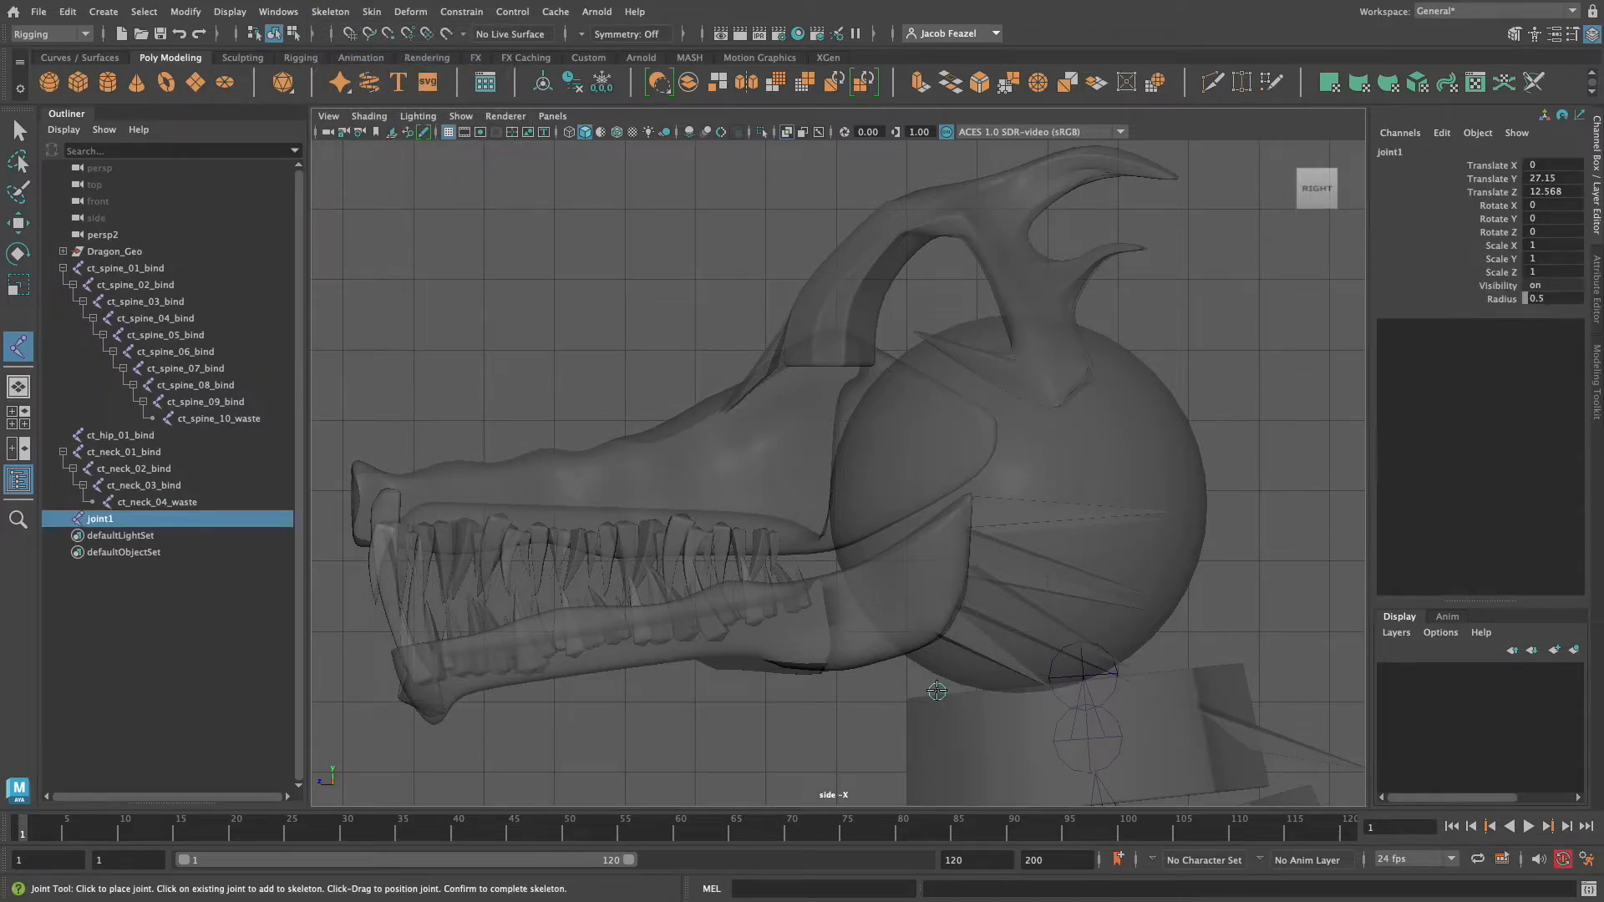
pyautogui.click(951, 322)
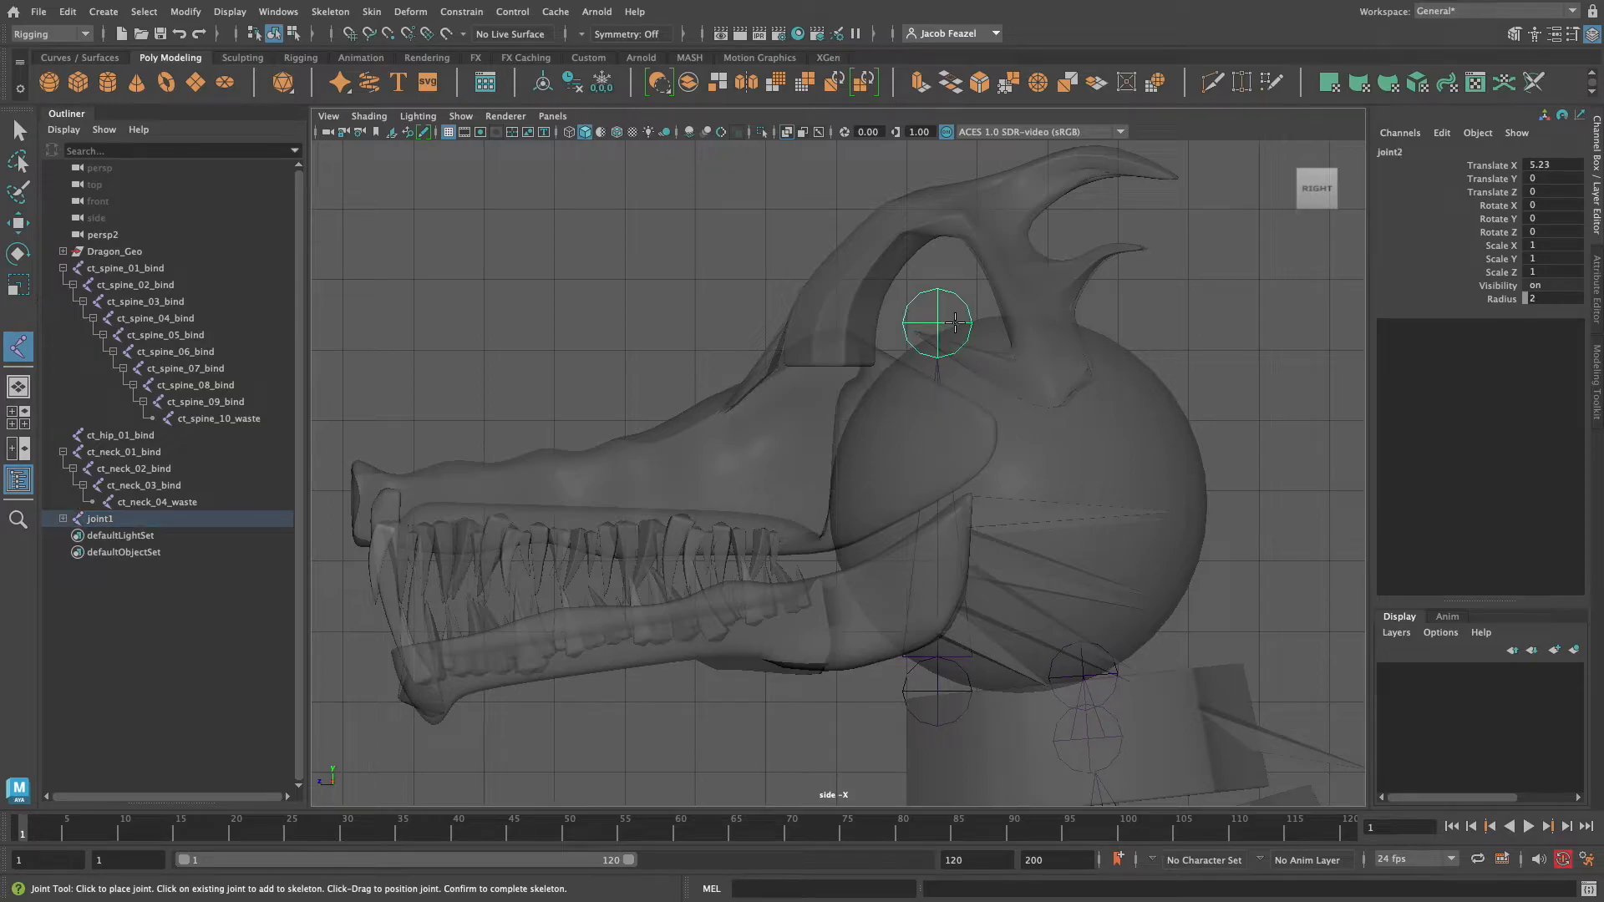
pyautogui.press('Return')
# Move the head chain's root onto the last neck joint and tilt it about -7 degrees in Y.
pyautogui.press('w')
pyautogui.moveTo(945, 671); pyautogui.dragTo(1062, 672)
pyautogui.keyDown('alt'); pyautogui.moveTo(877, 659); pyautogui.dragTo(790, 653, button='middle'); pyautogui.keyUp('alt')
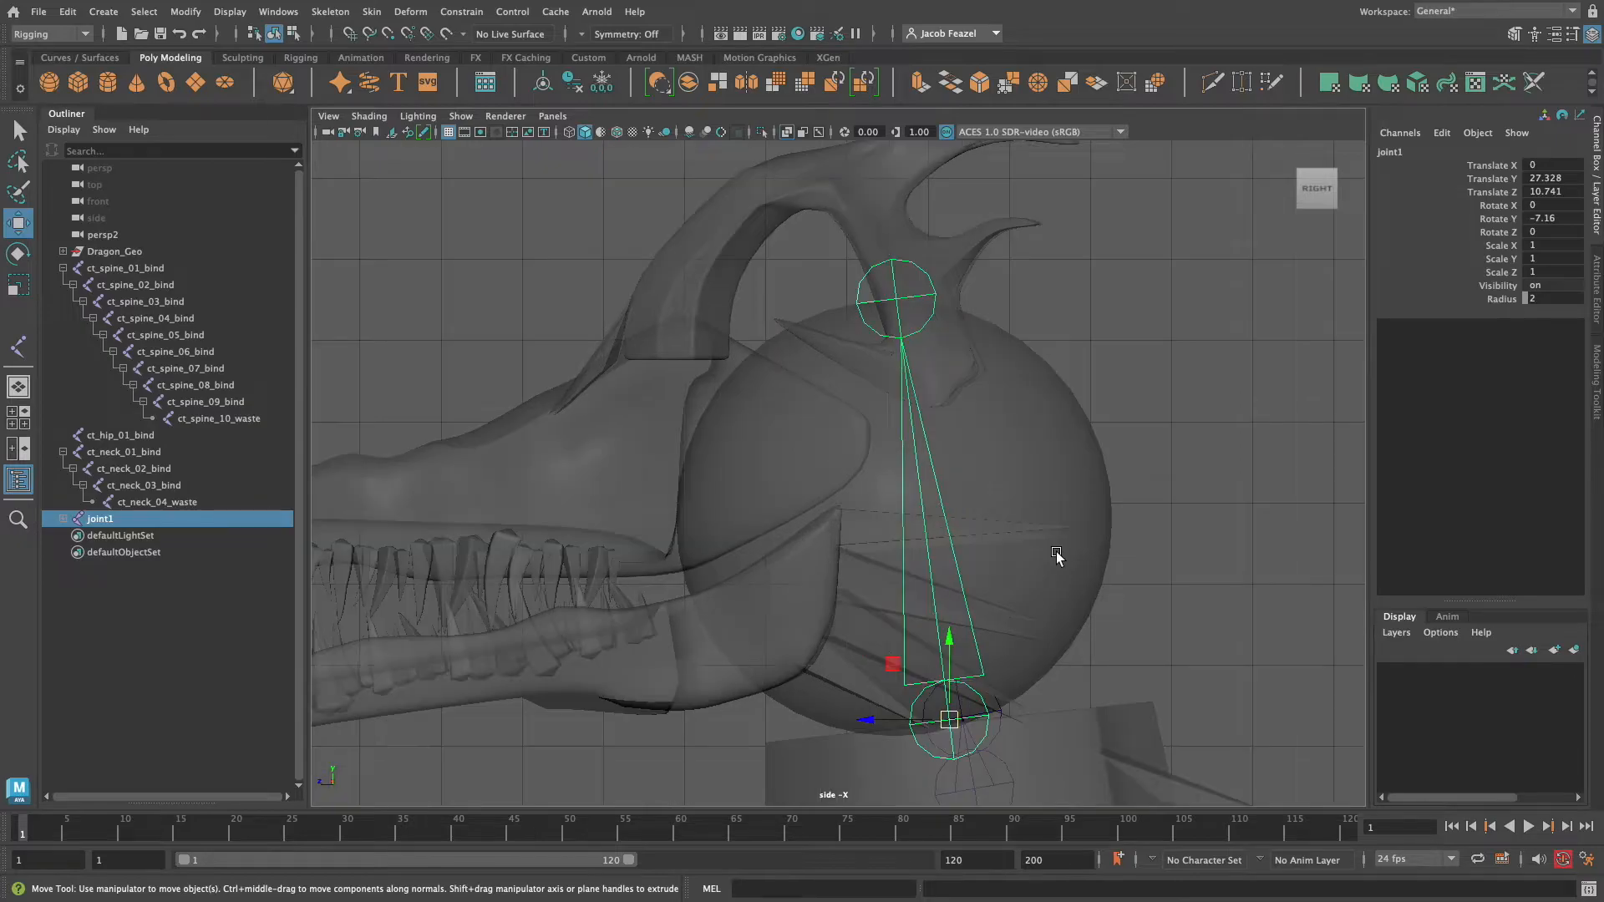
pyautogui.scroll(-1, 1186, 550)
pyautogui.keyDown('alt'); pyautogui.moveTo(1176, 545); pyautogui.dragTo(1186, 538); pyautogui.keyUp('alt')
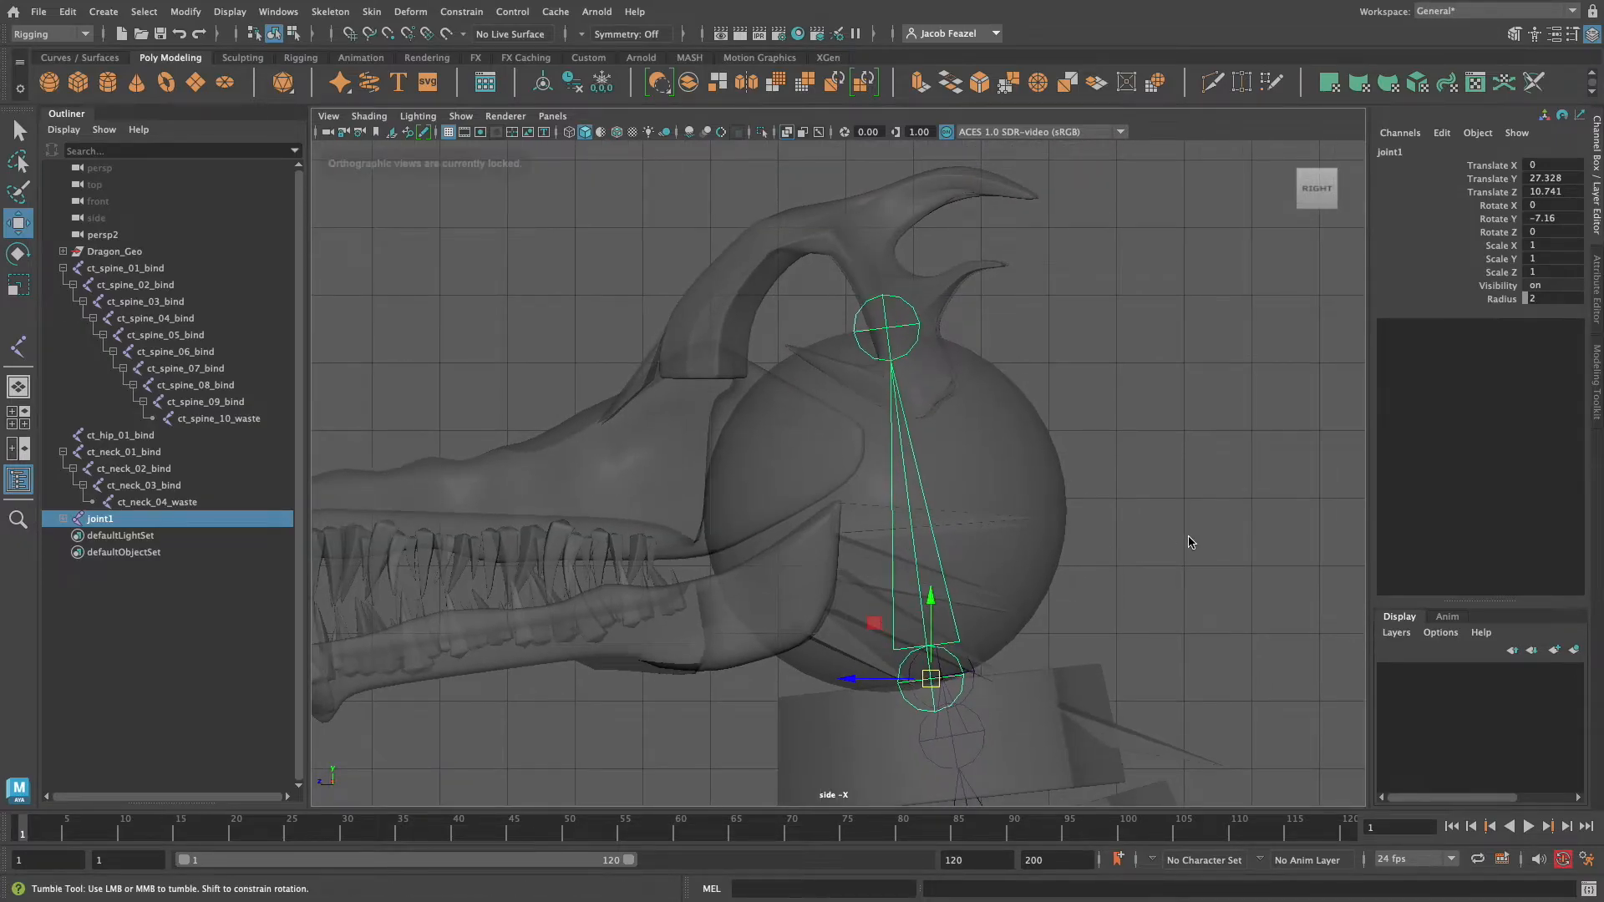
# Rename the head chain's root joint as ct_head_01_bind.
pyautogui.click(62, 518)
pyautogui.keyDown('alt'); pyautogui.moveTo(512, 360); pyautogui.dragTo(643, 345, button='middle'); pyautogui.keyUp('alt')
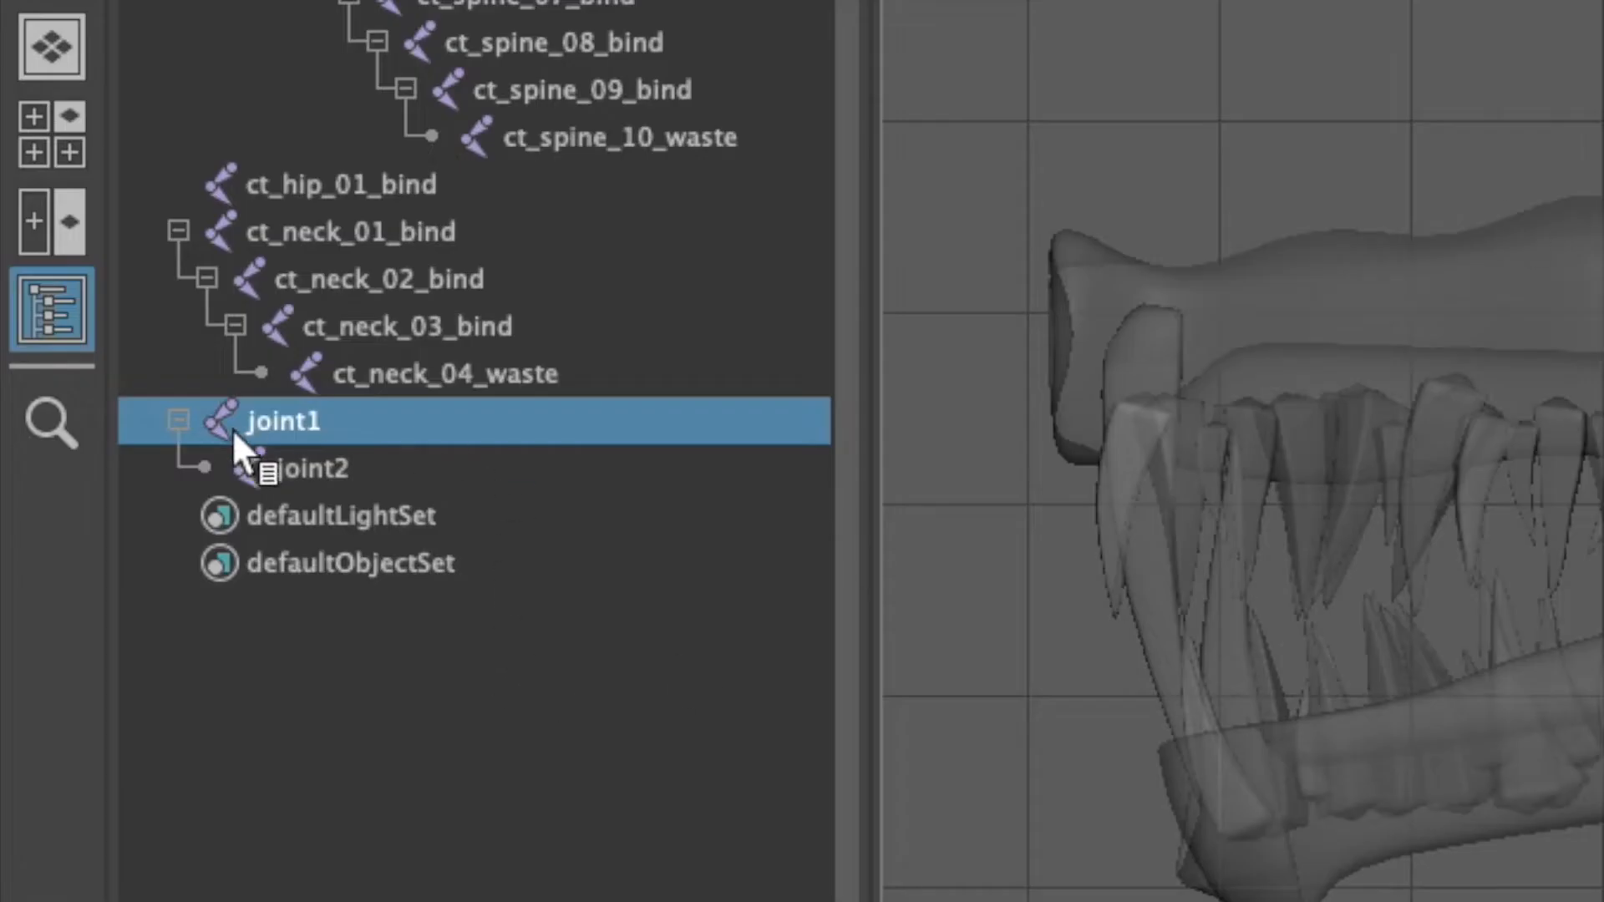
pyautogui.doubleClick(99, 519)
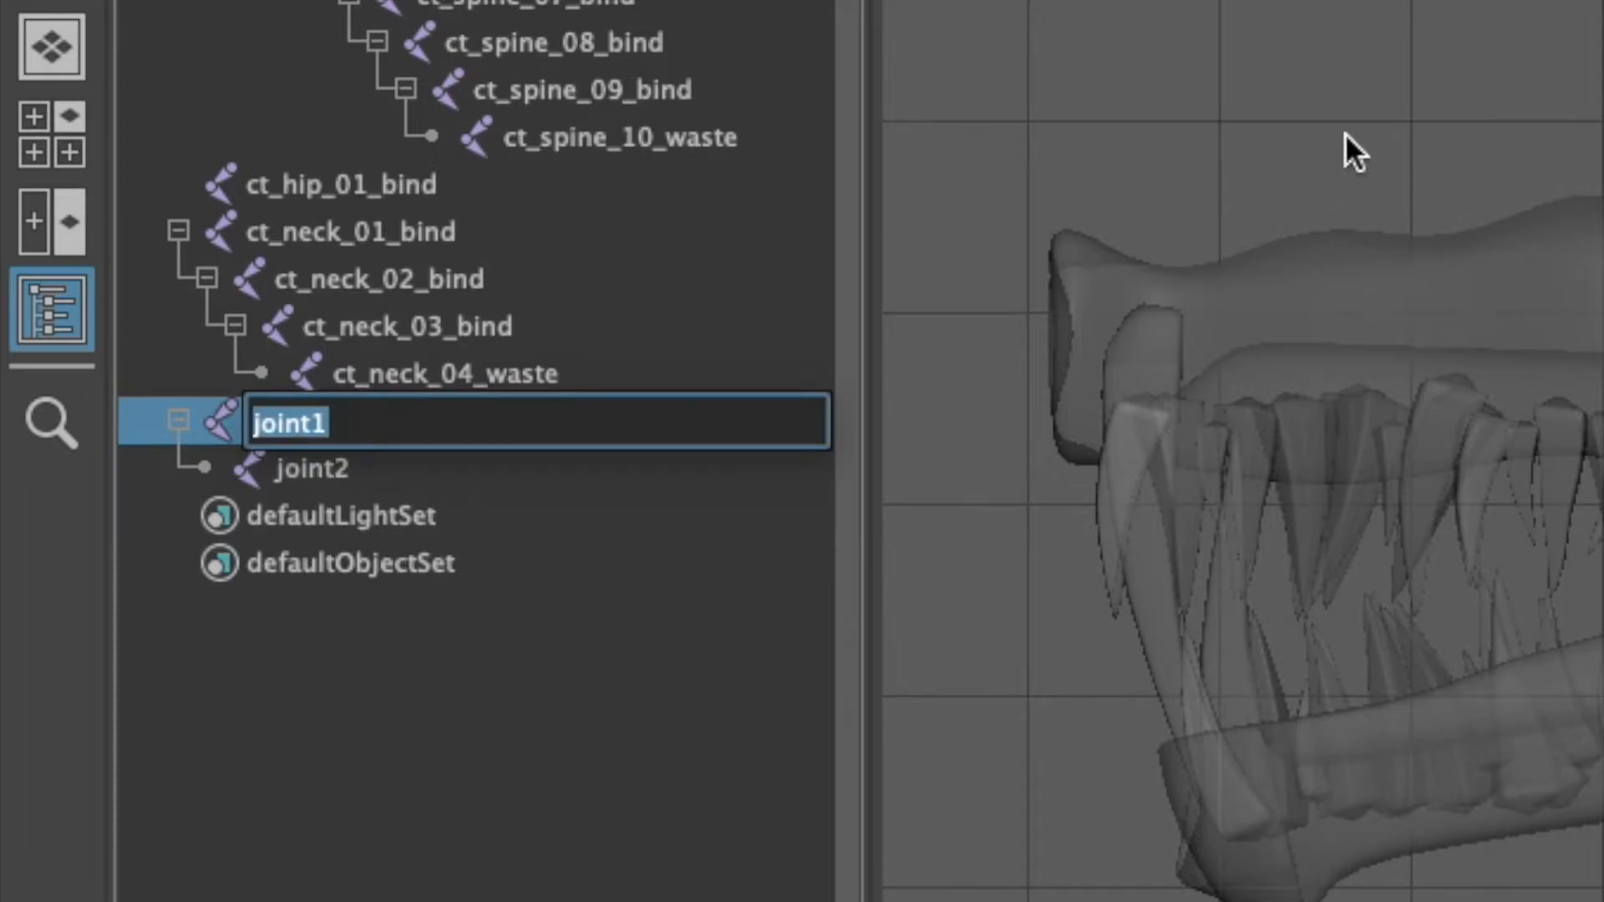
pyautogui.write('ct_')
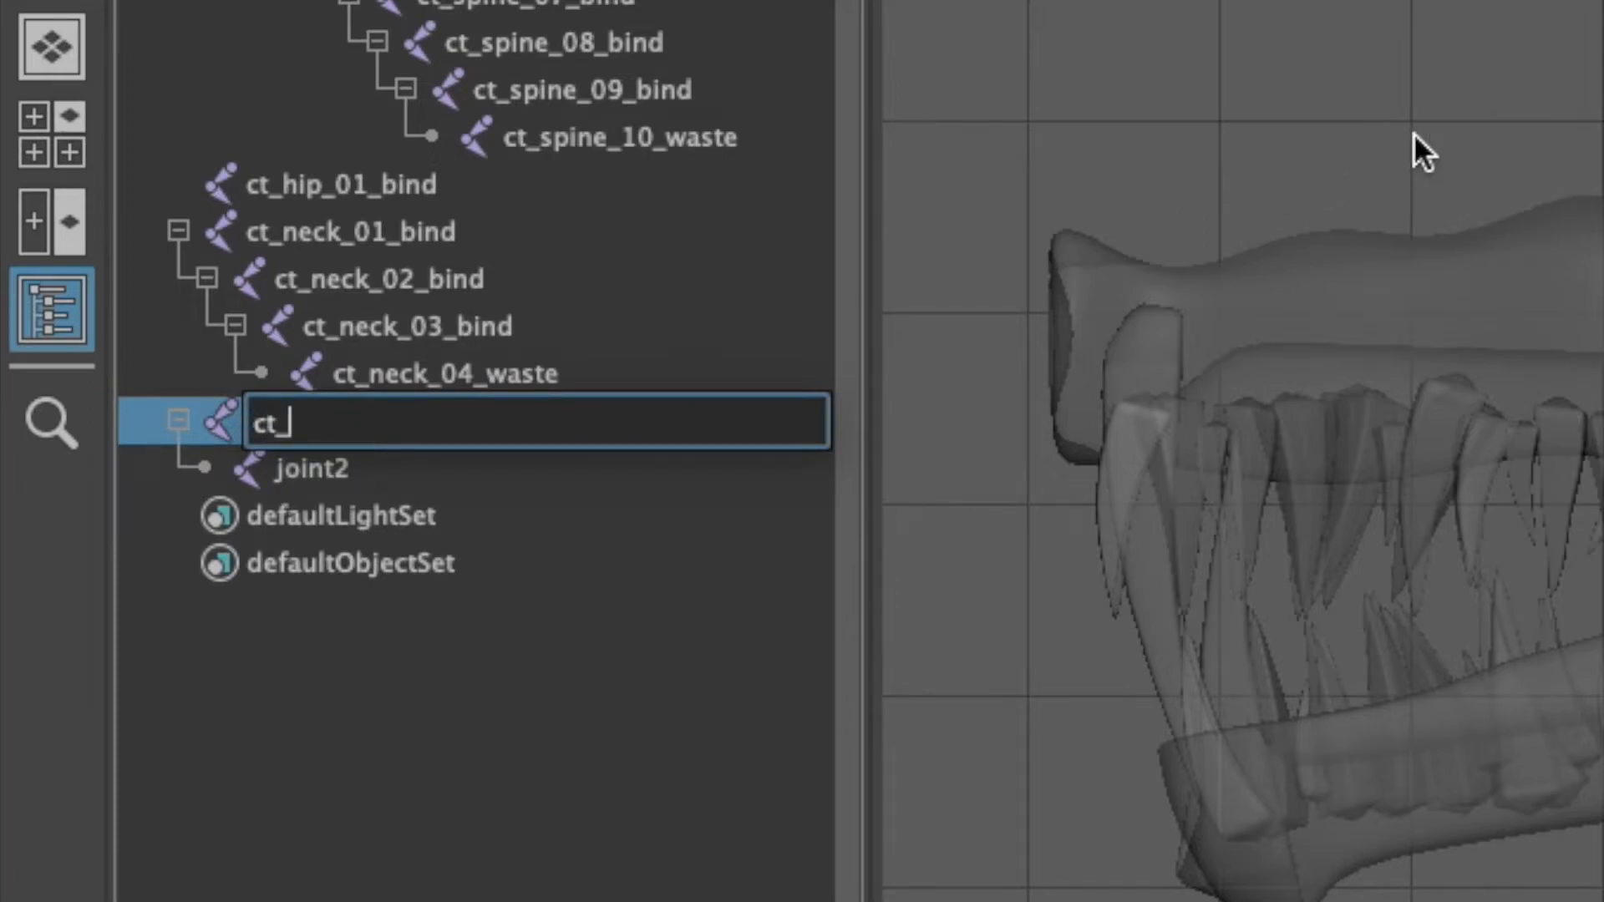
pyautogui.write('head_01')
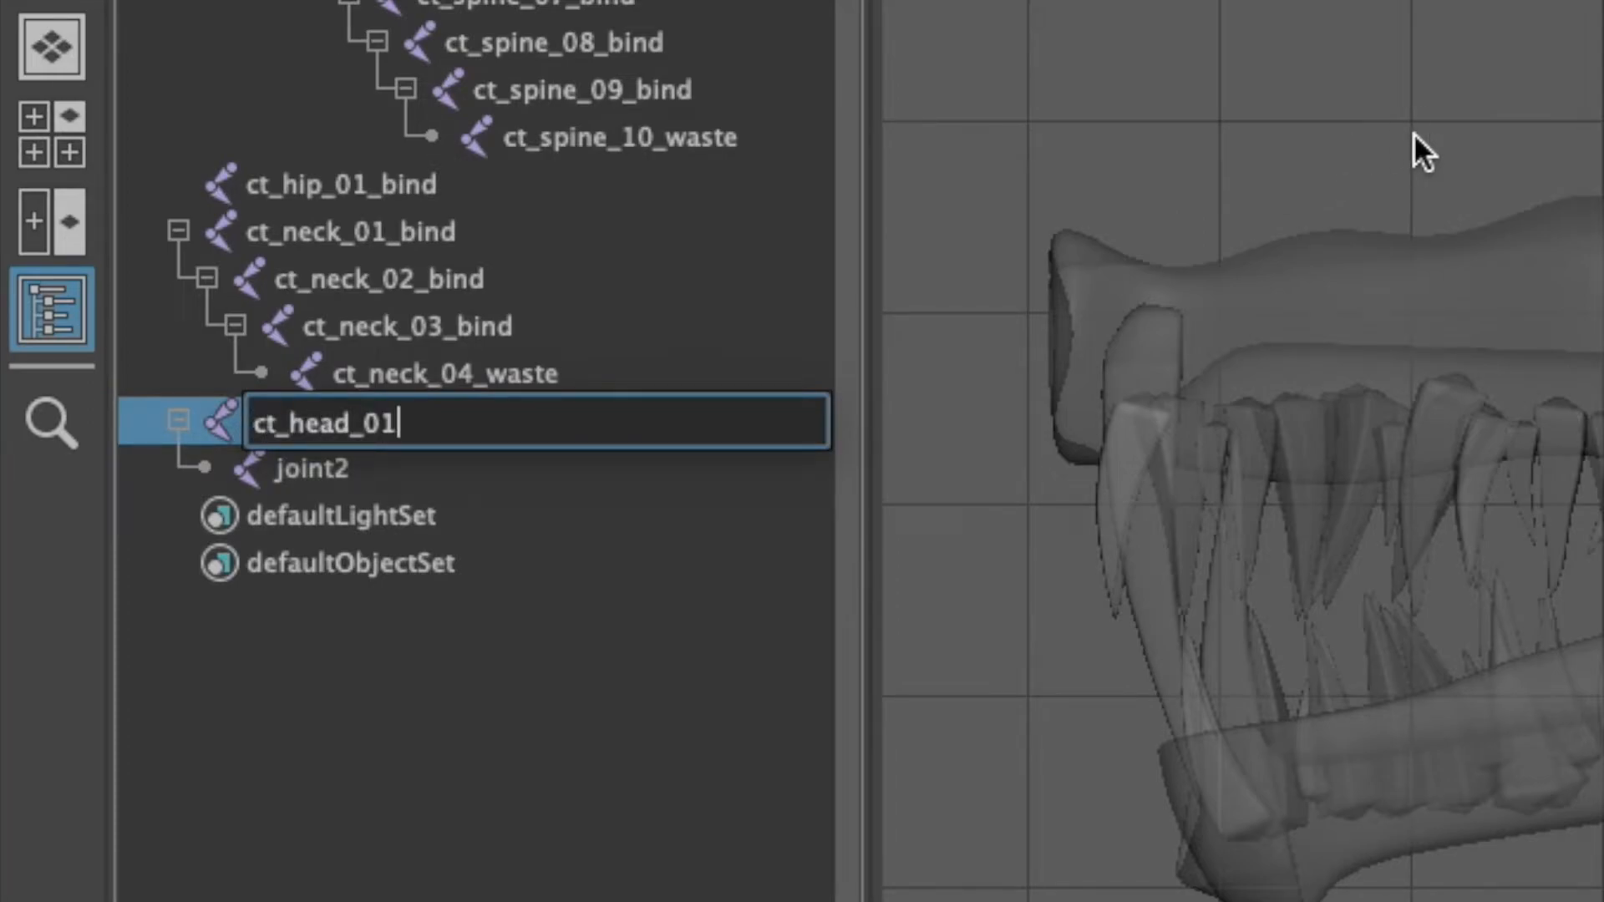
pyautogui.write('_bind')
pyautogui.press('Return')
# Rename the head's end joint as ct_head_02_waste and freeze the transformations of both head joints.
pyautogui.doubleClick(358, 468)
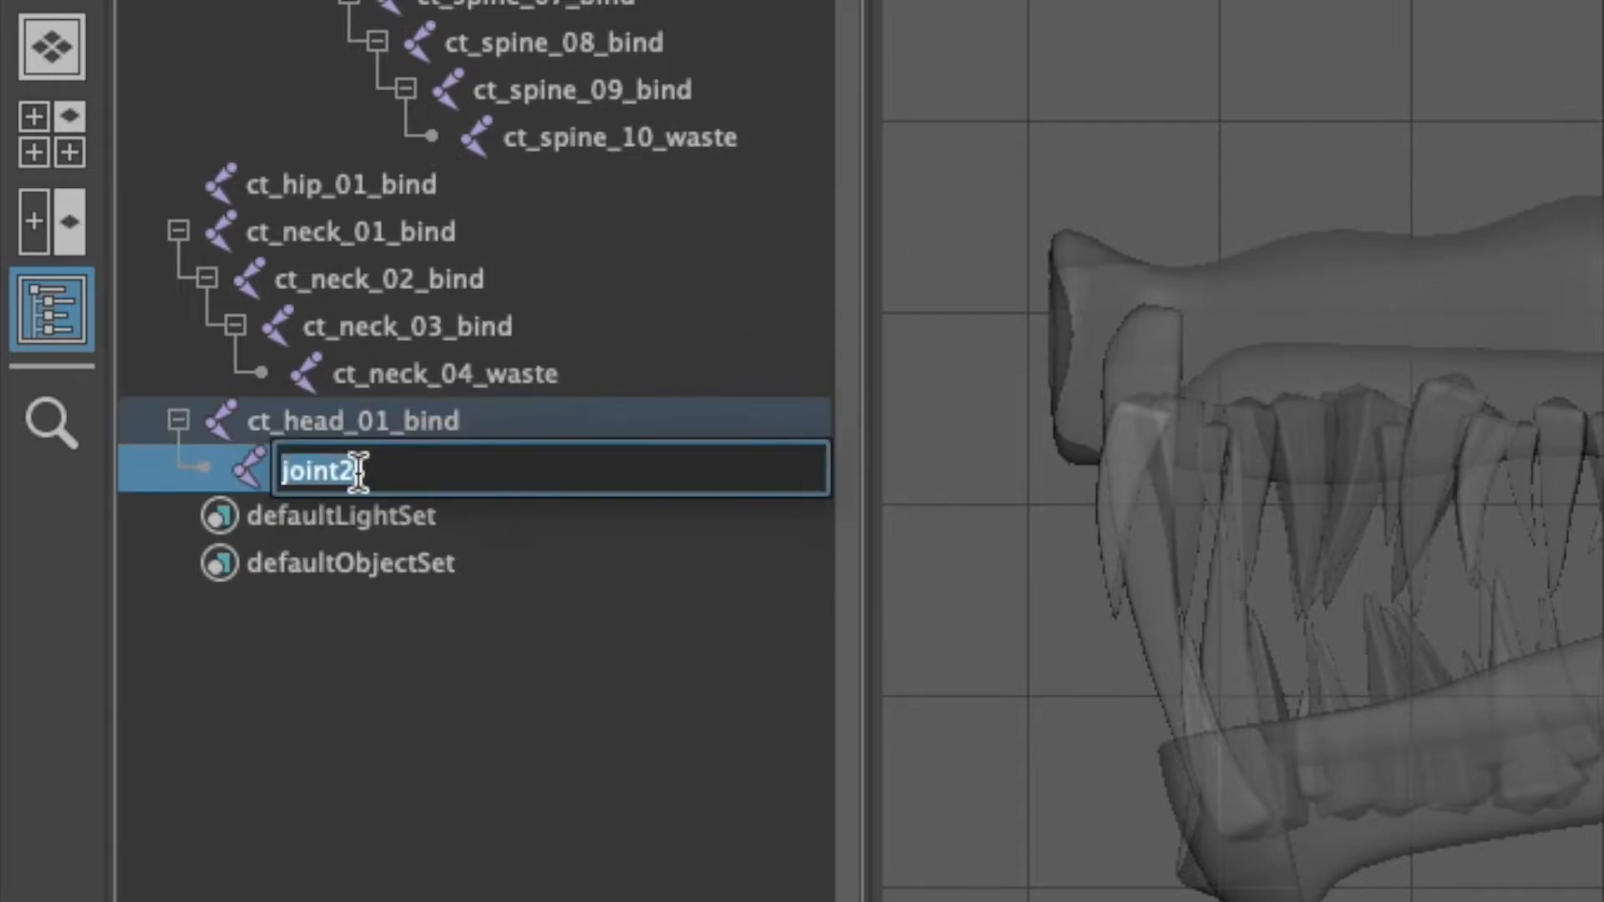
pyautogui.write('ct_head_02_waste')
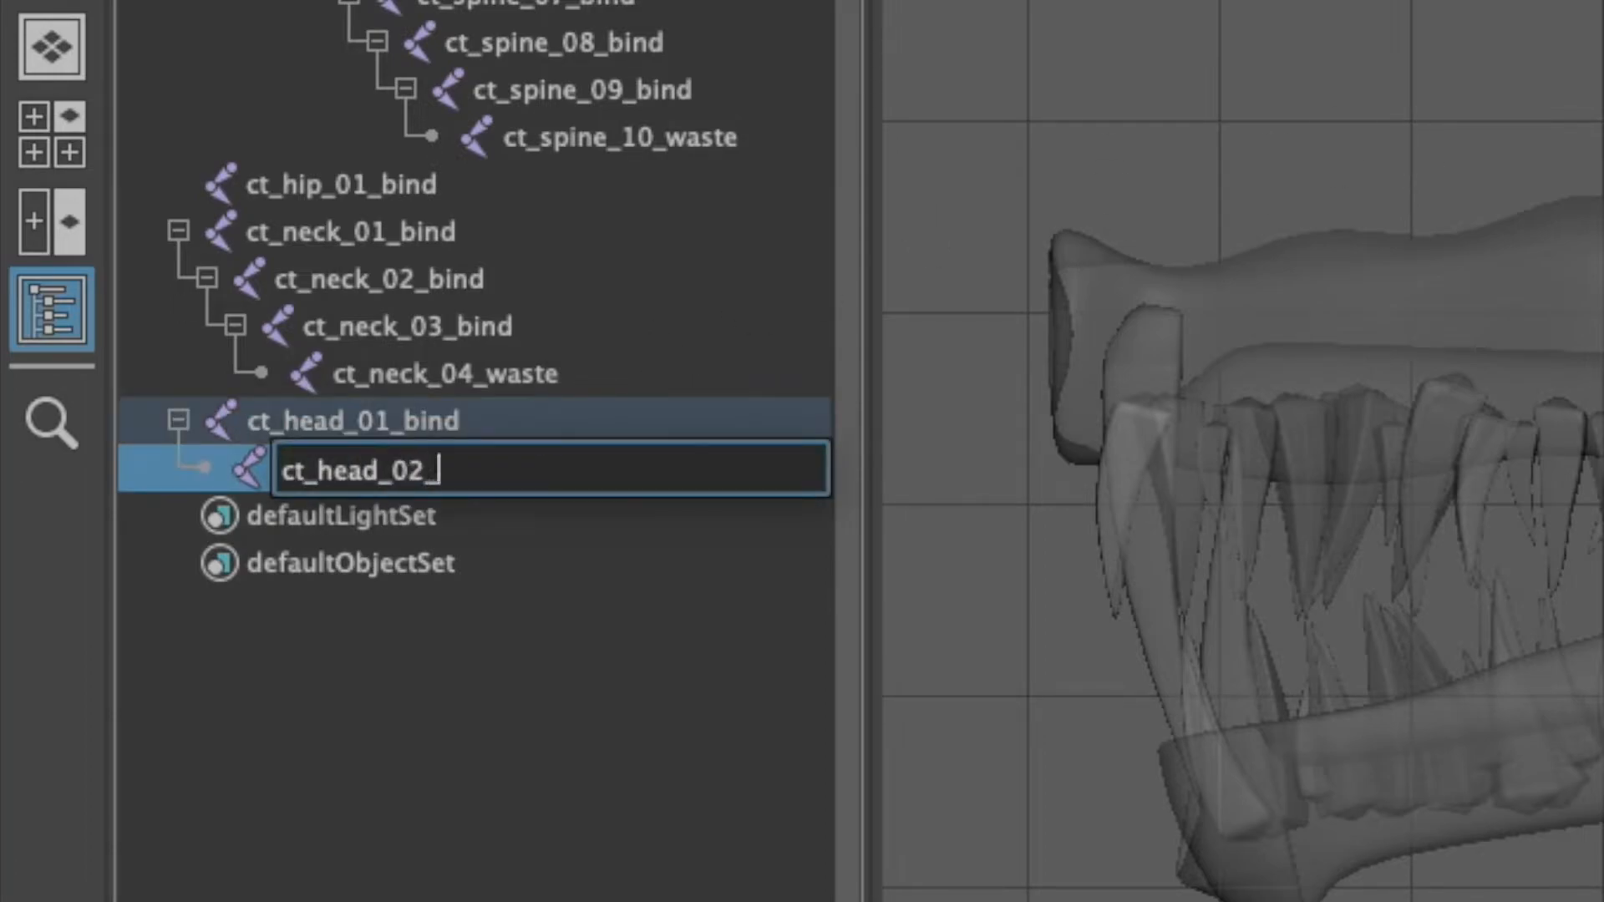
pyautogui.press('Return')
pyautogui.click(185, 11)
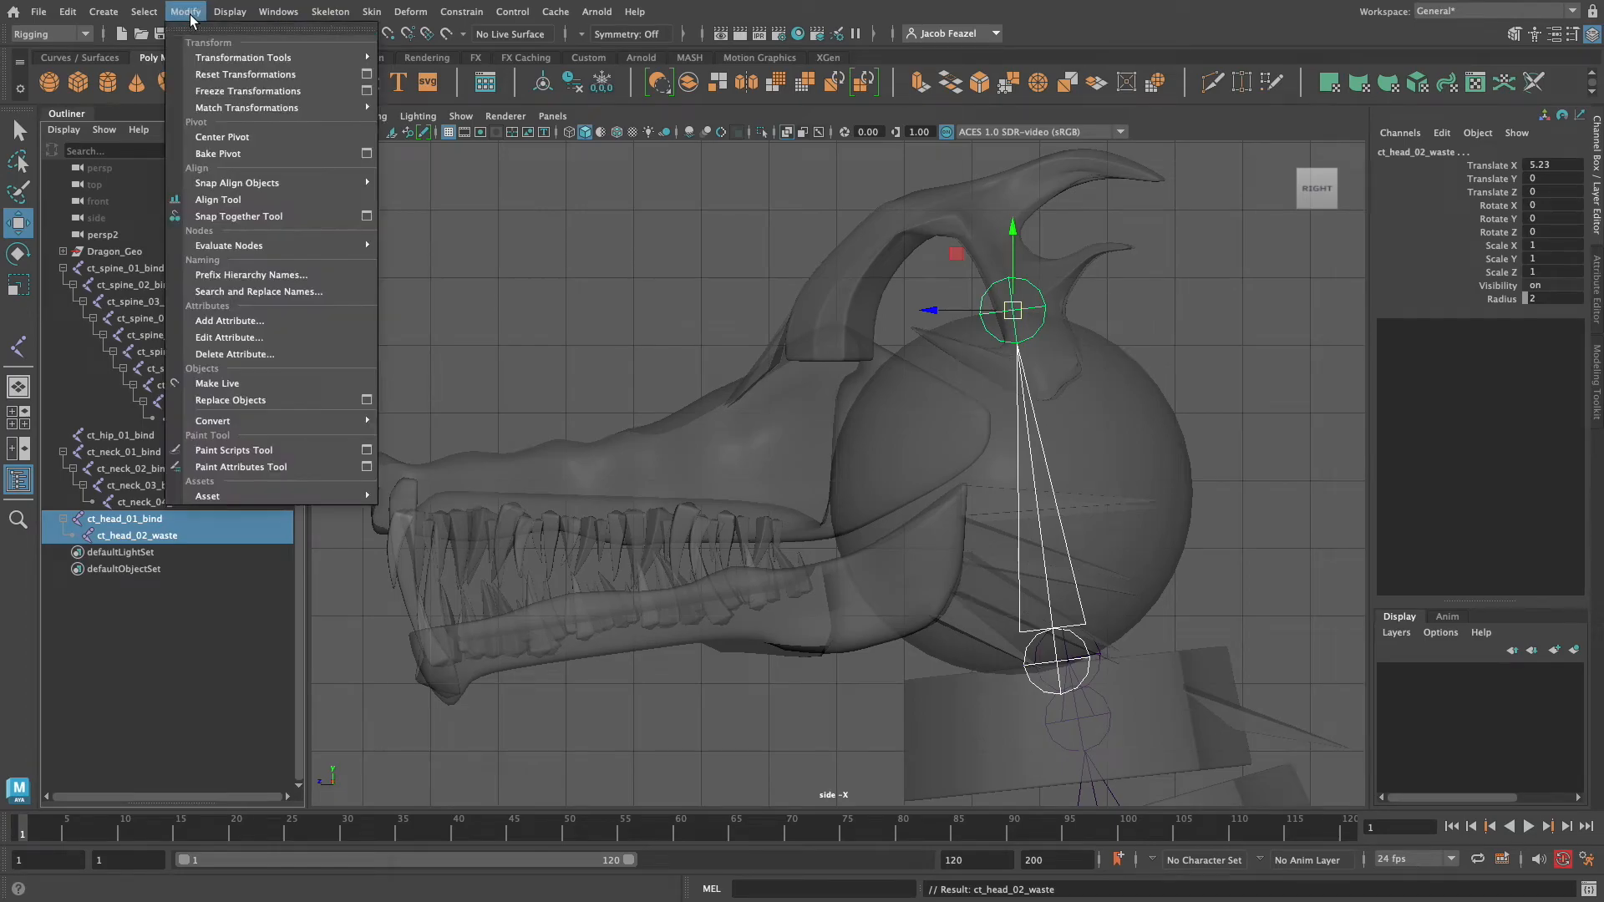
pyautogui.click(217, 97)
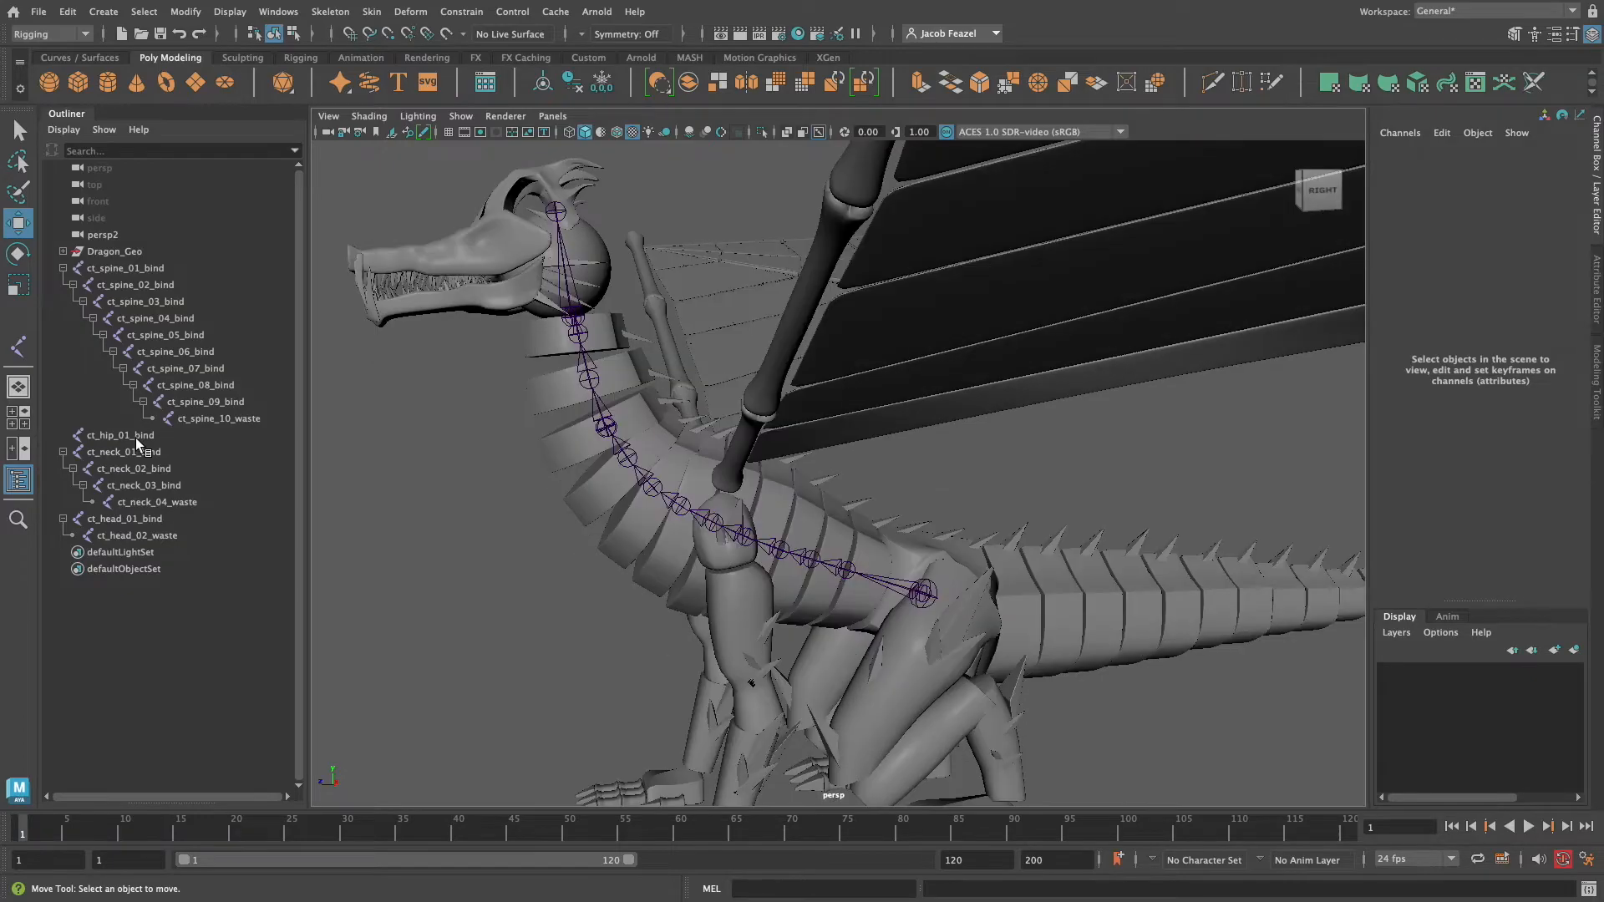
# Examine the channel values of ct_hip_01_bind and of each spine joint from ct_spine_01_bind to ct_spine_10_waste.
pyautogui.click(135, 437)
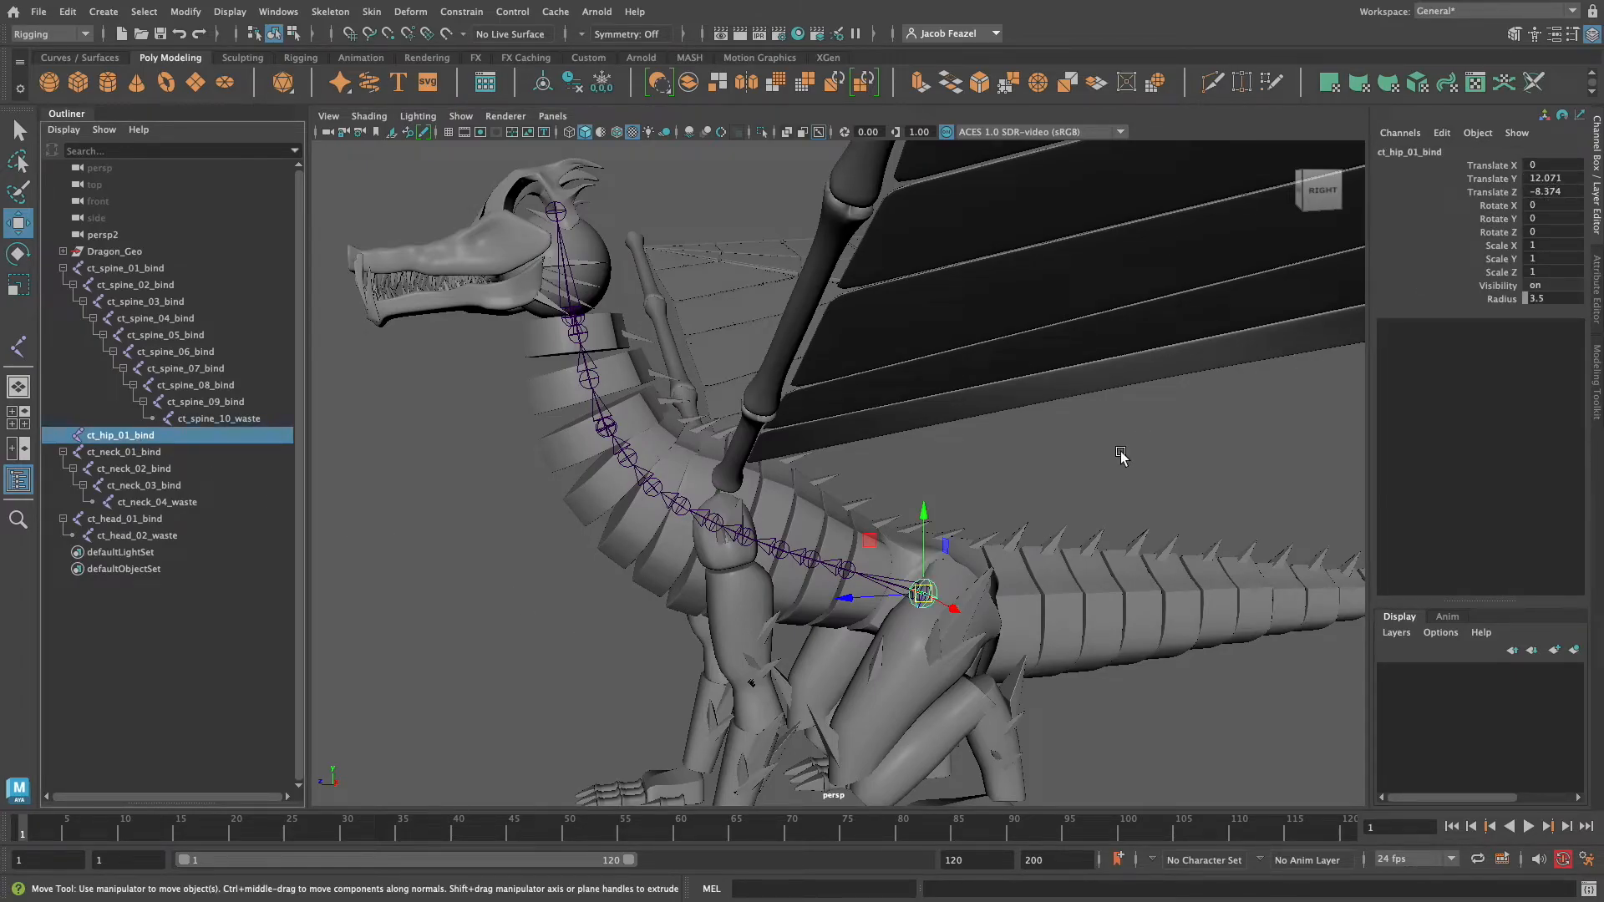
pyautogui.keyDown('alt'); pyautogui.moveTo(1121, 455); pyautogui.dragTo(1086, 447); pyautogui.keyUp('alt')
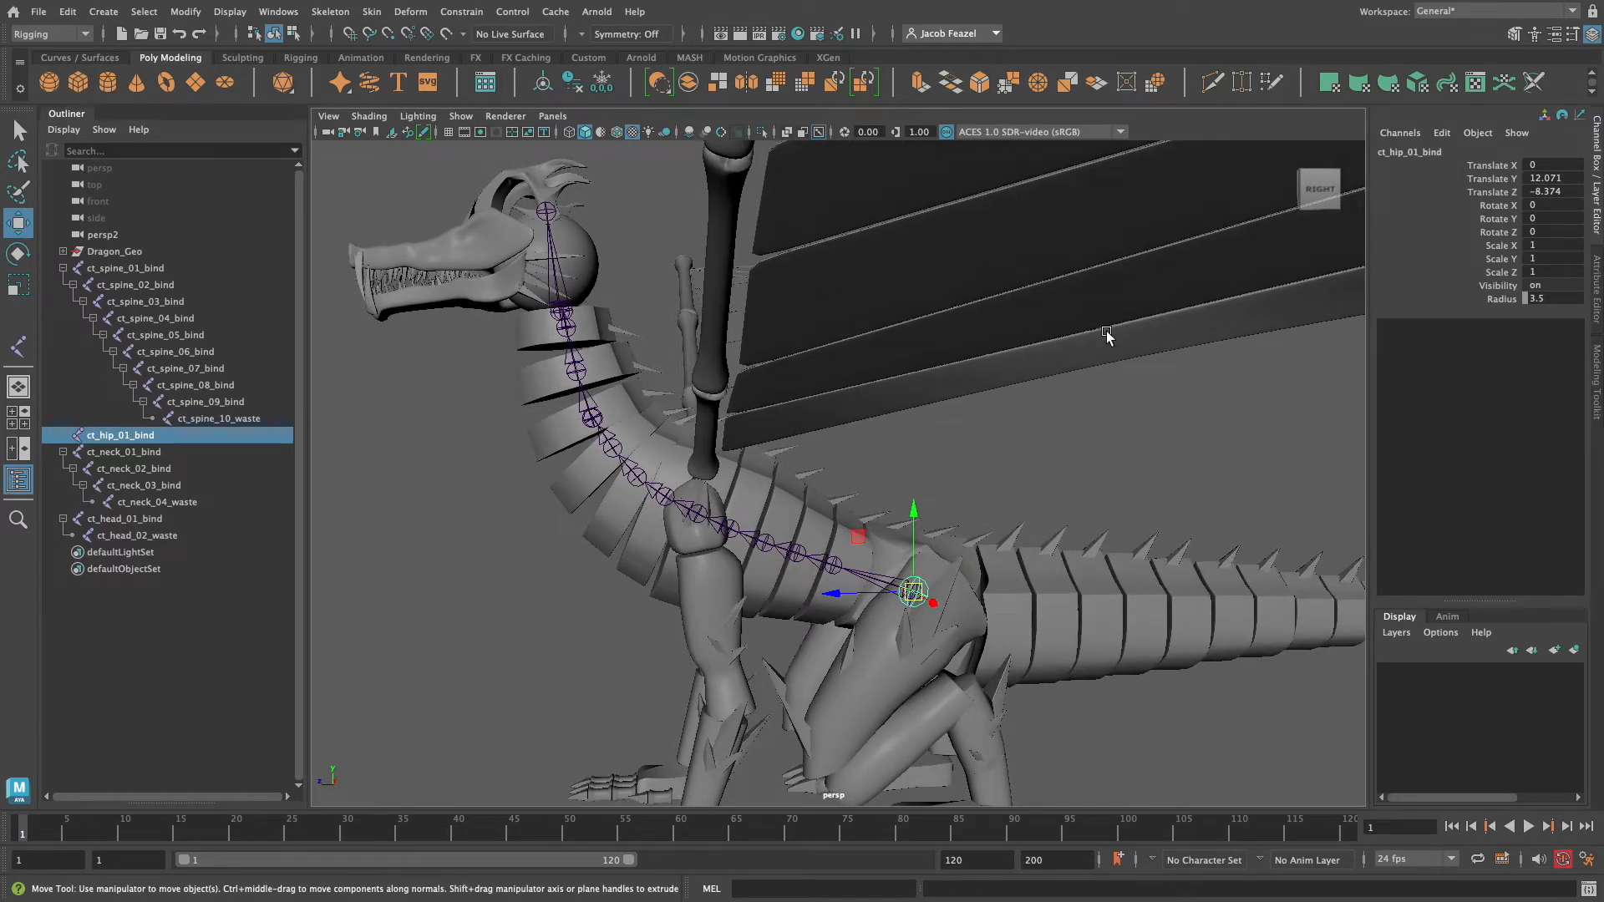
pyautogui.click(156, 268)
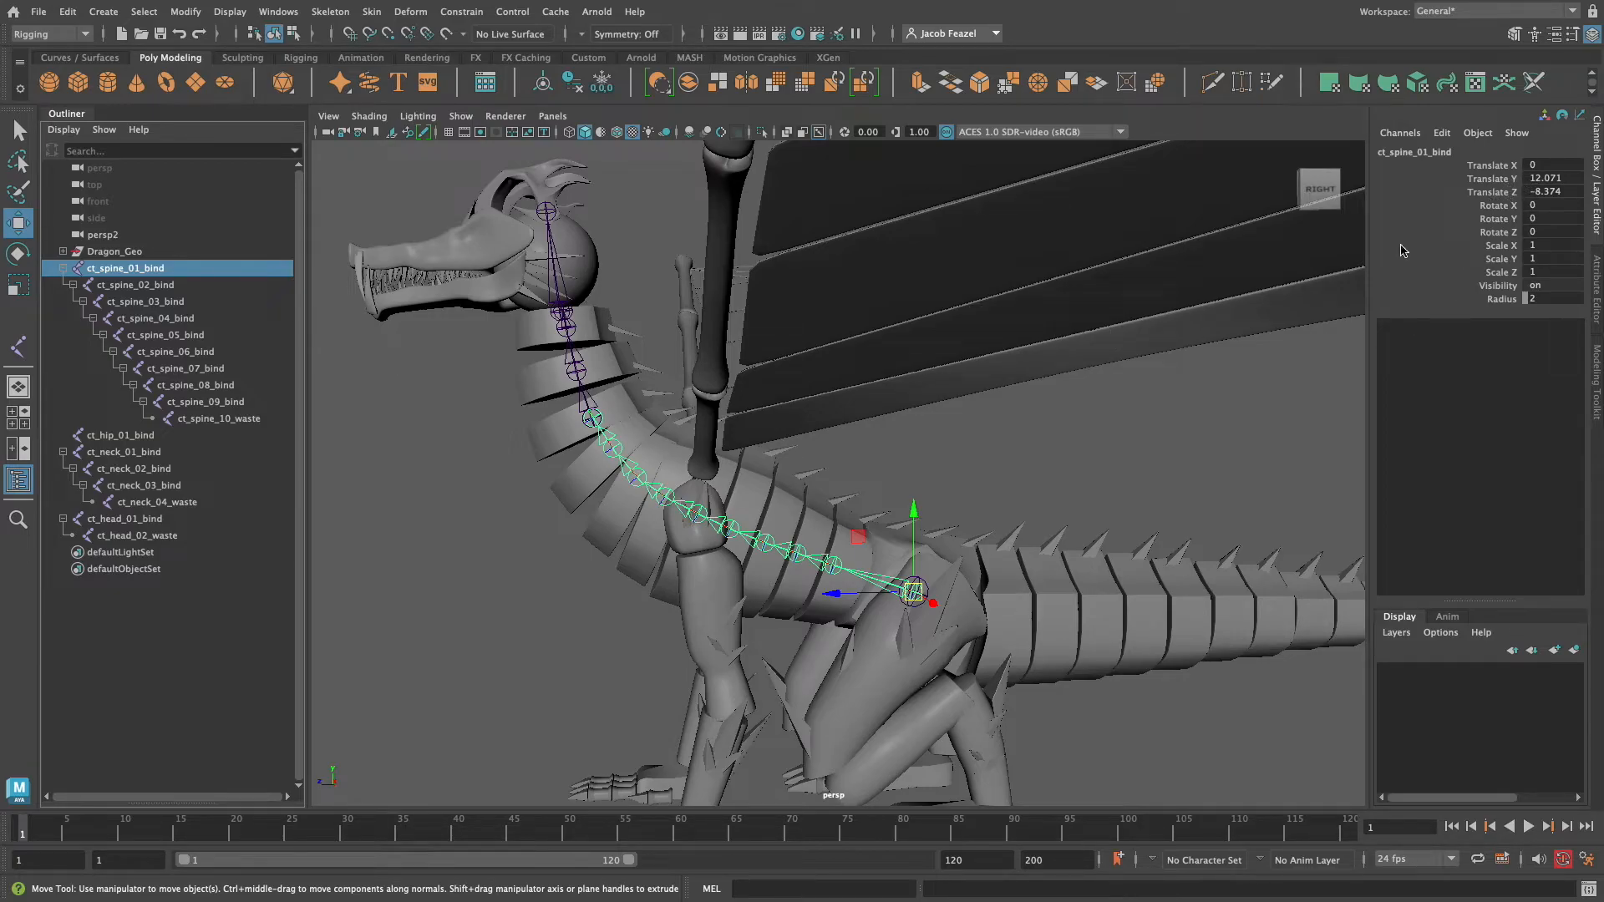
pyautogui.click(167, 285)
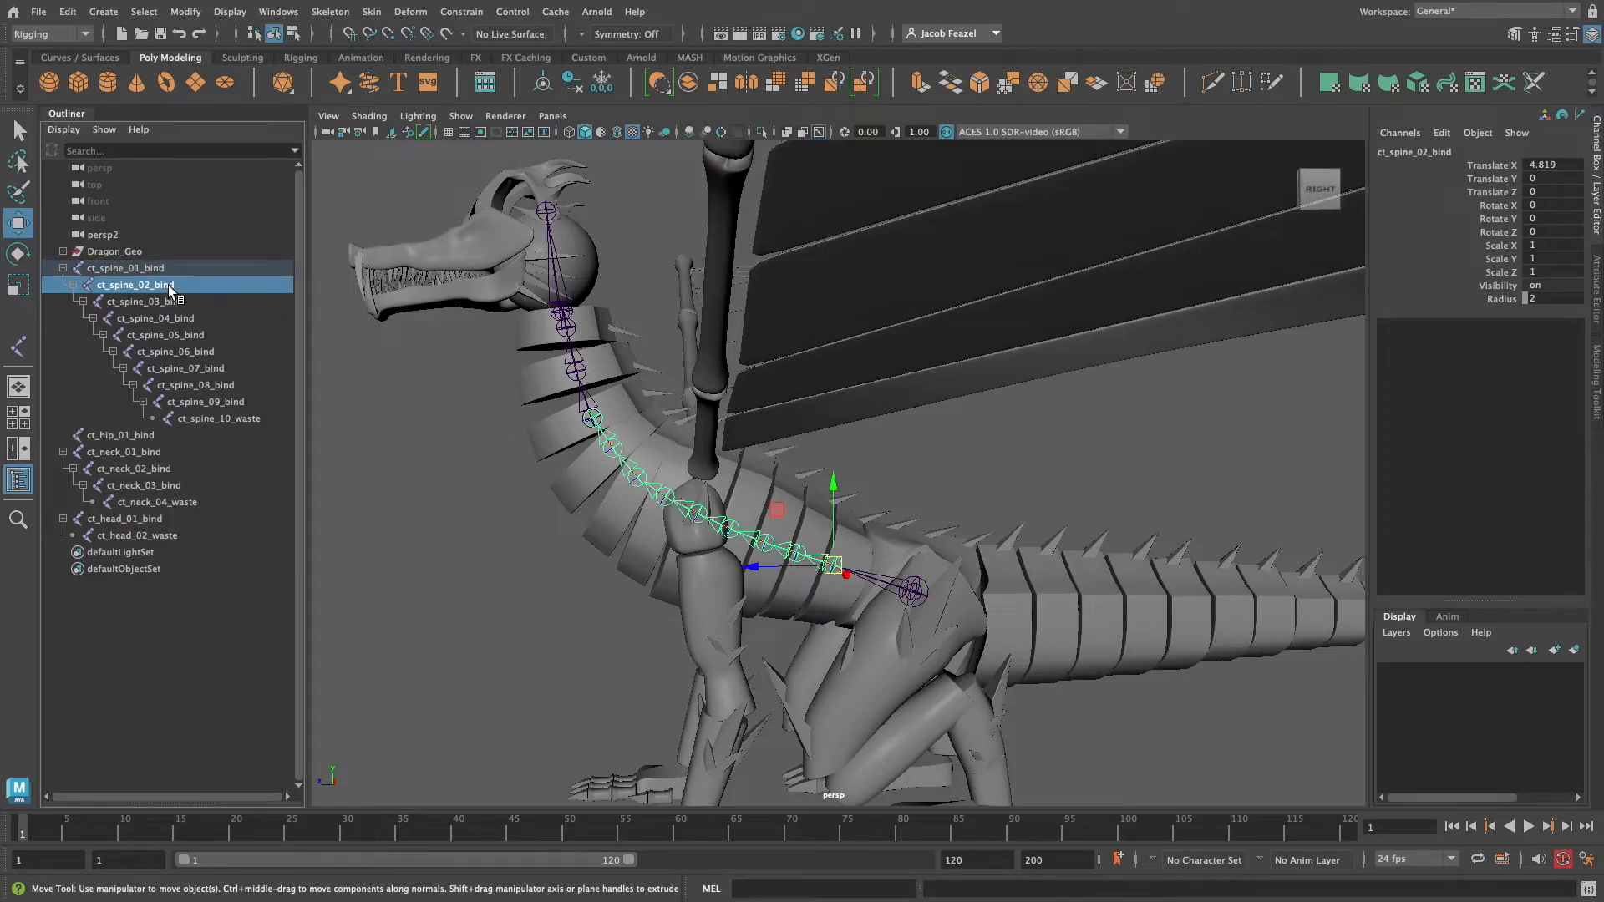
pyautogui.click(178, 303)
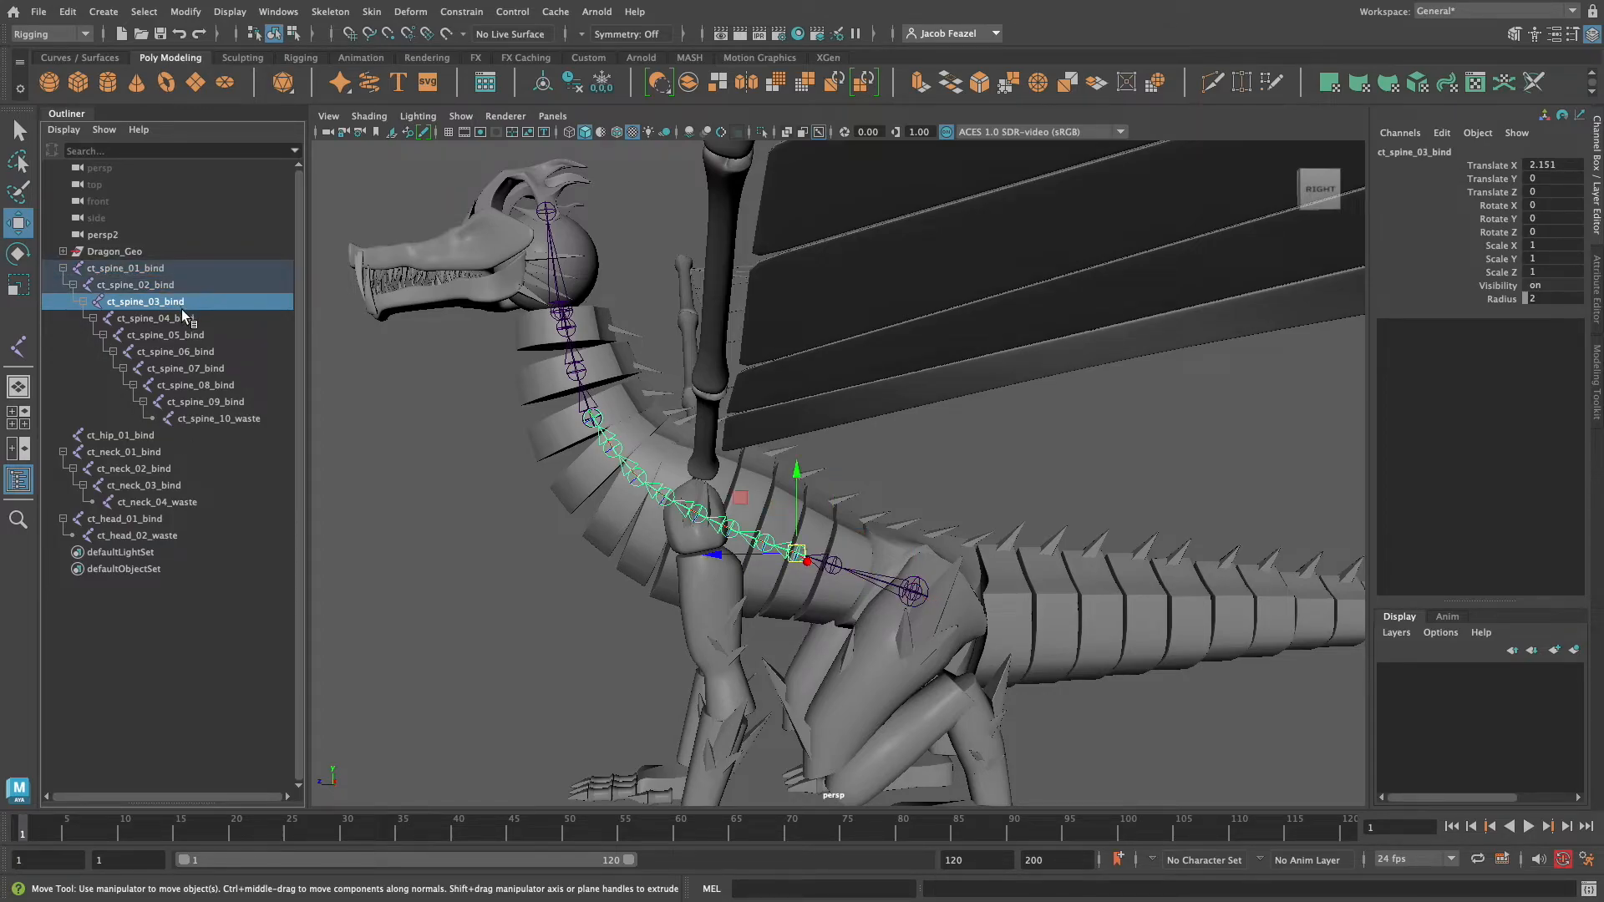
pyautogui.click(183, 318)
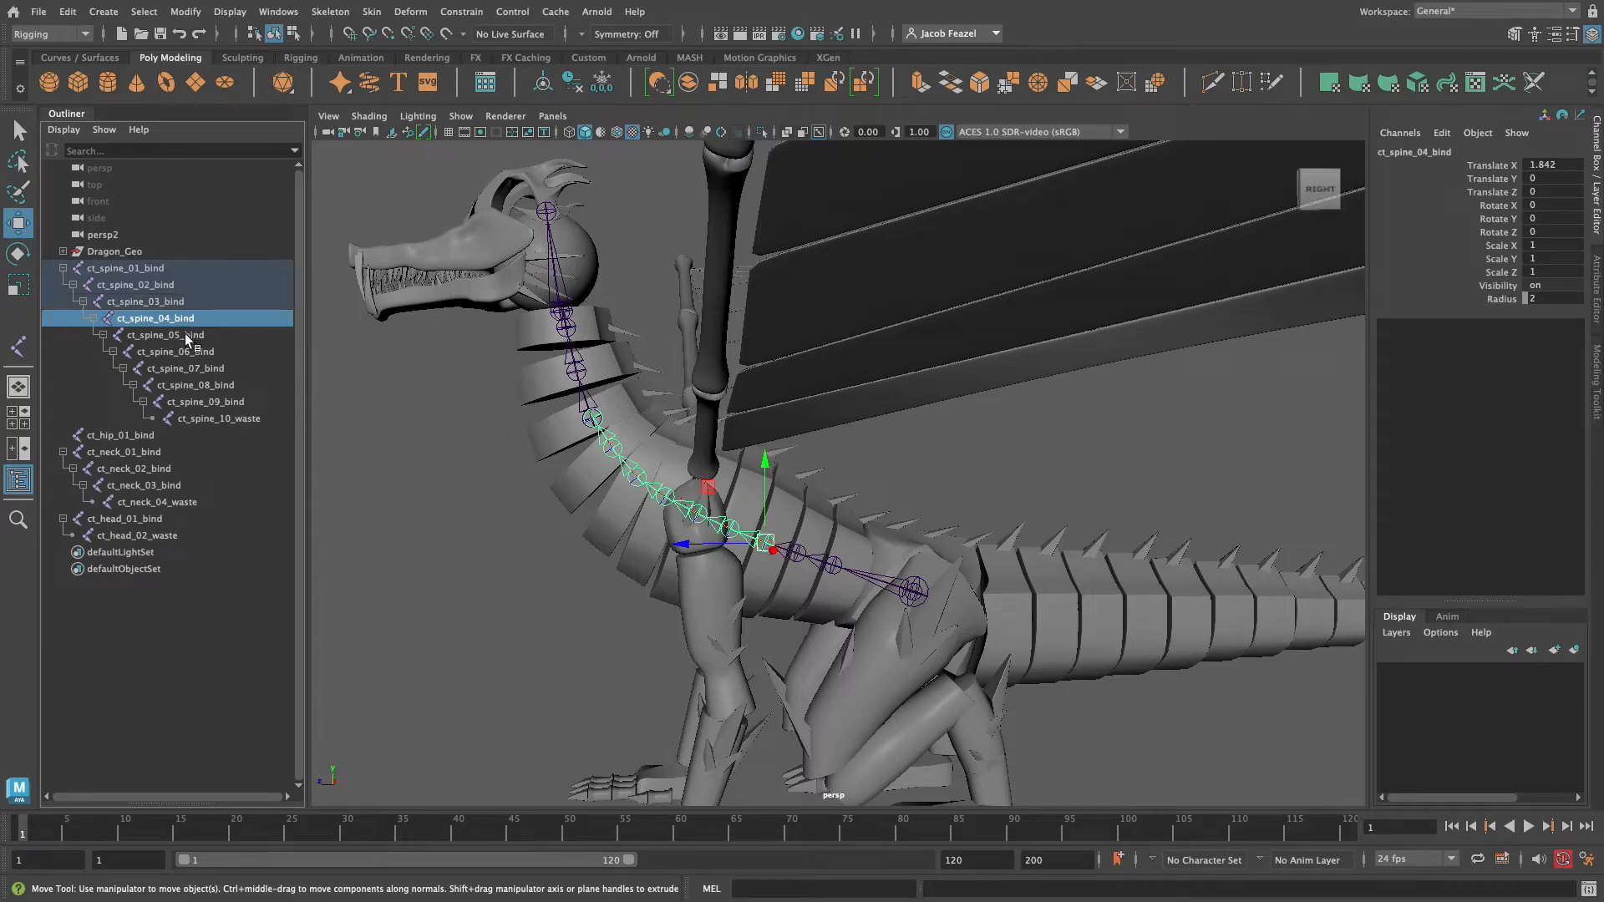
pyautogui.click(186, 335)
pyautogui.click(194, 352)
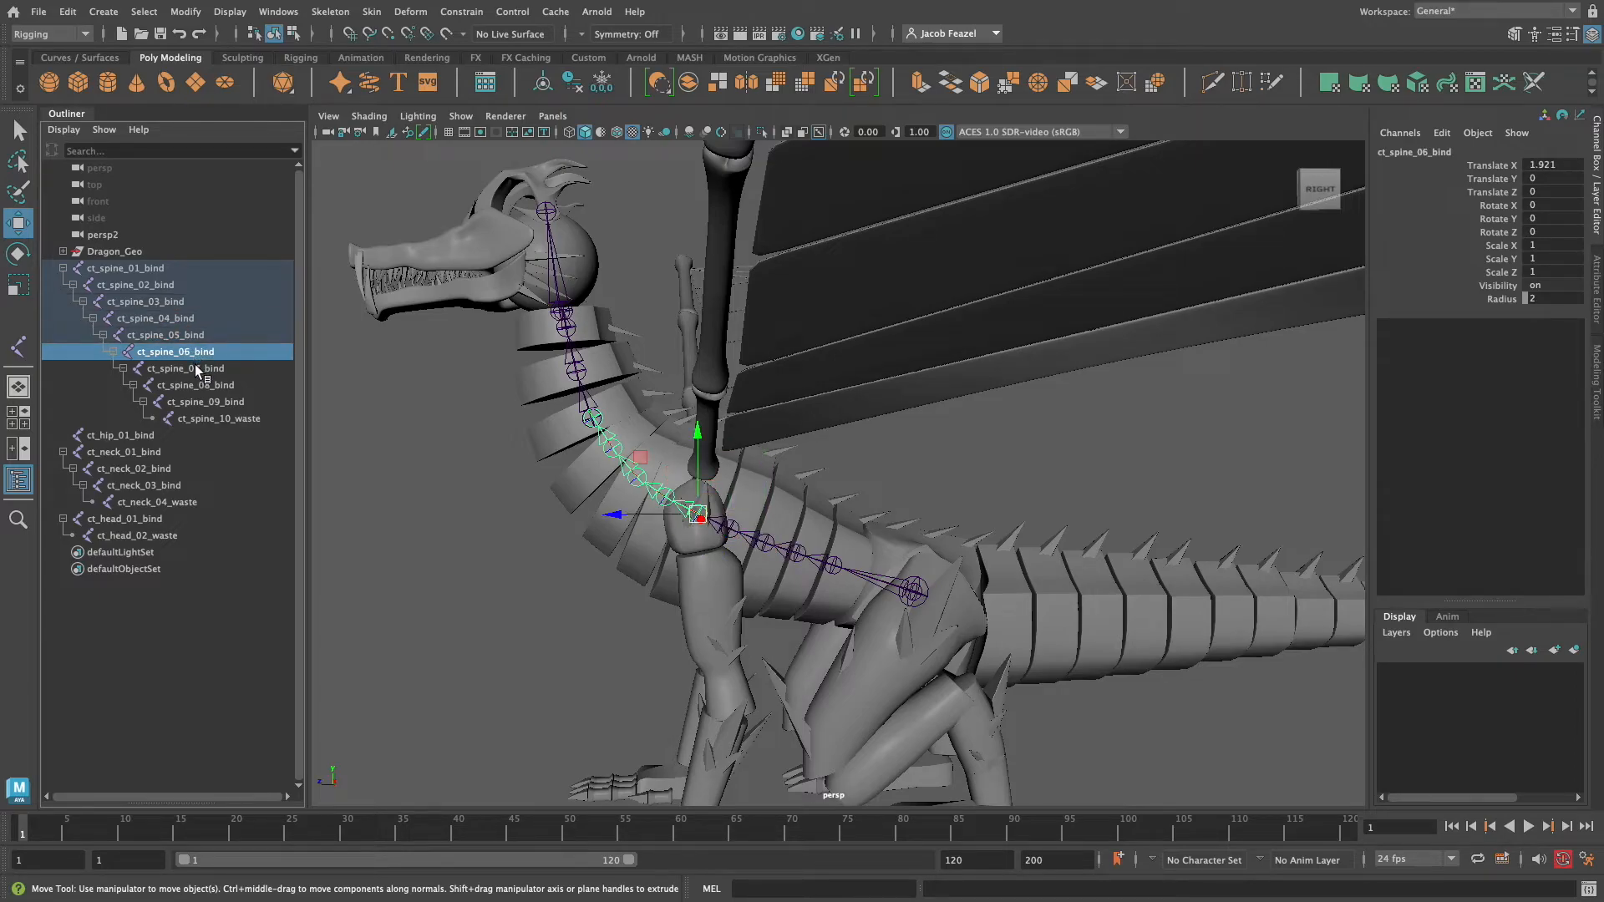
pyautogui.click(198, 369)
pyautogui.click(204, 385)
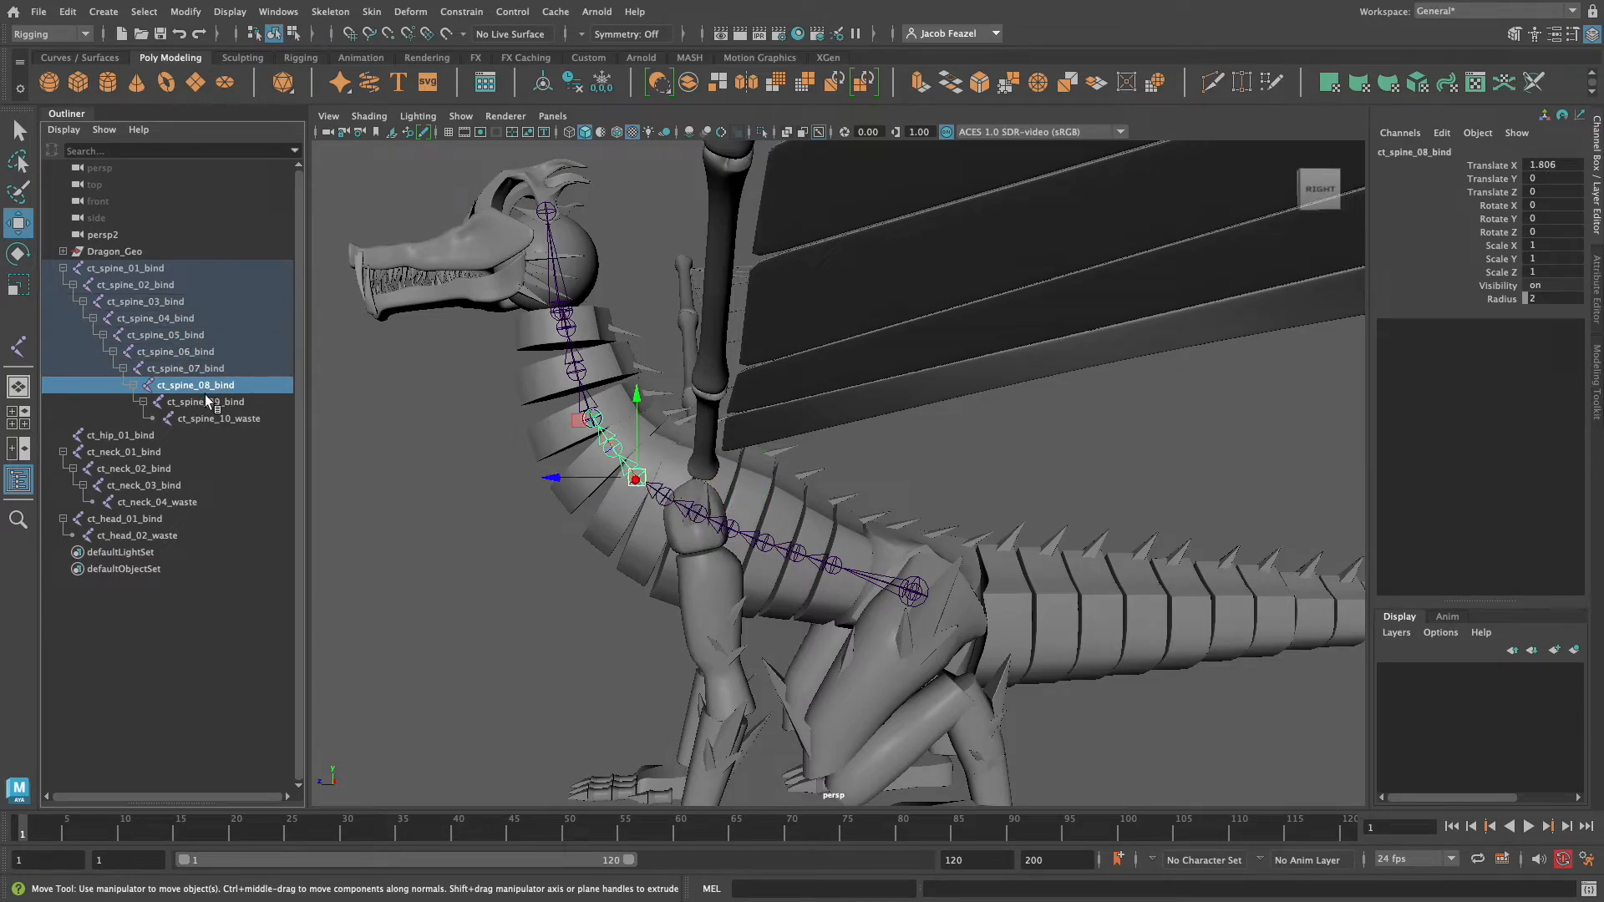
pyautogui.click(209, 404)
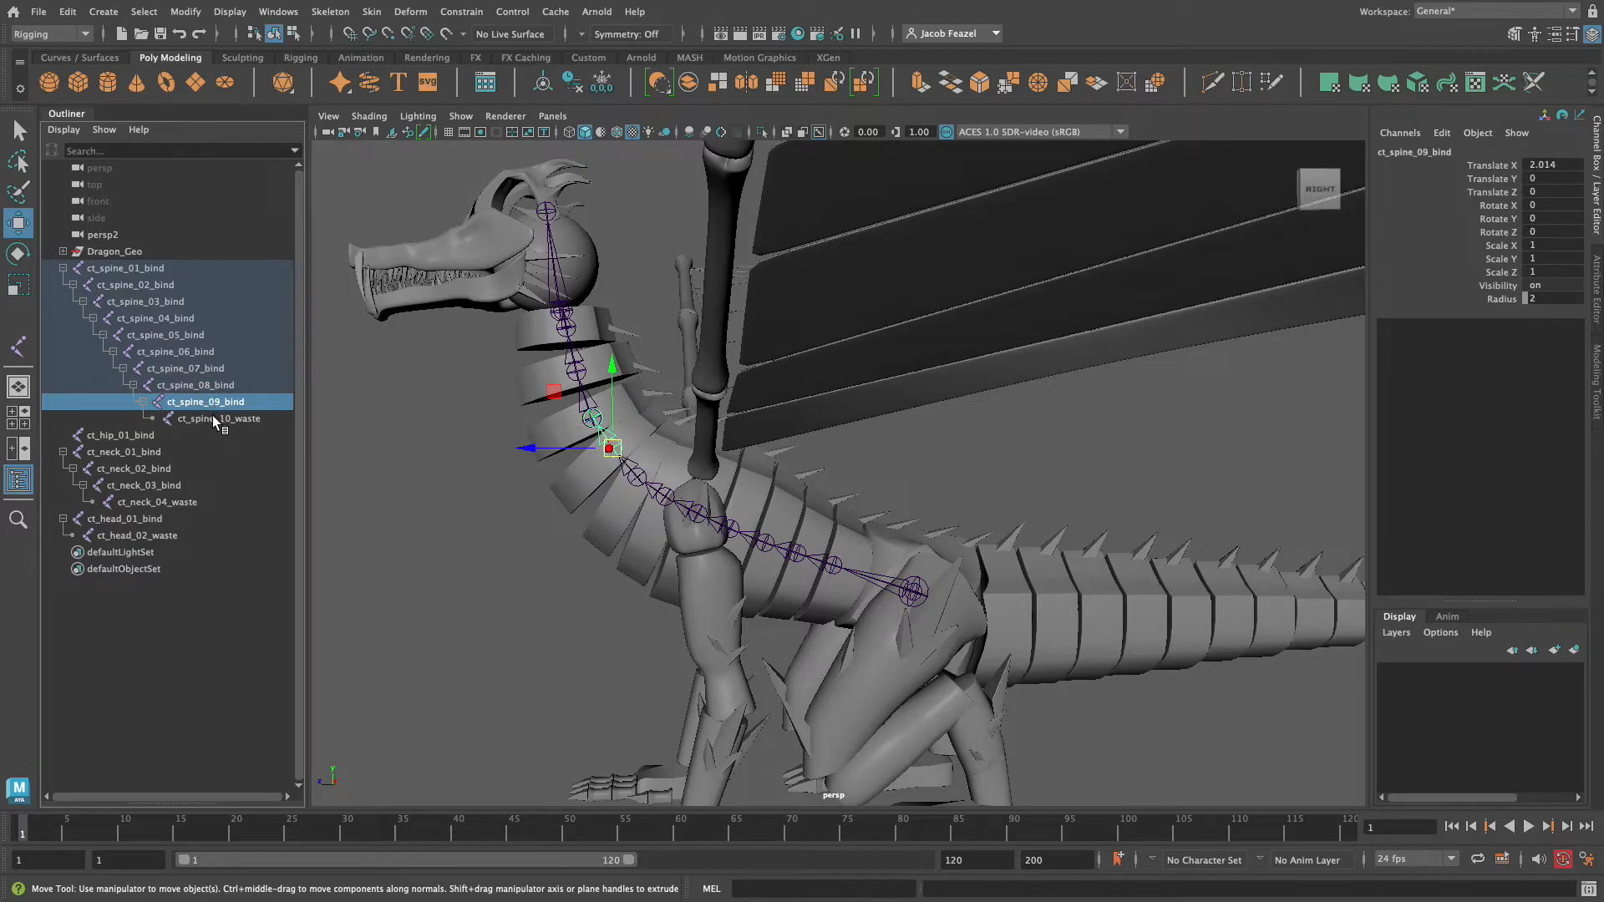
pyautogui.click(214, 418)
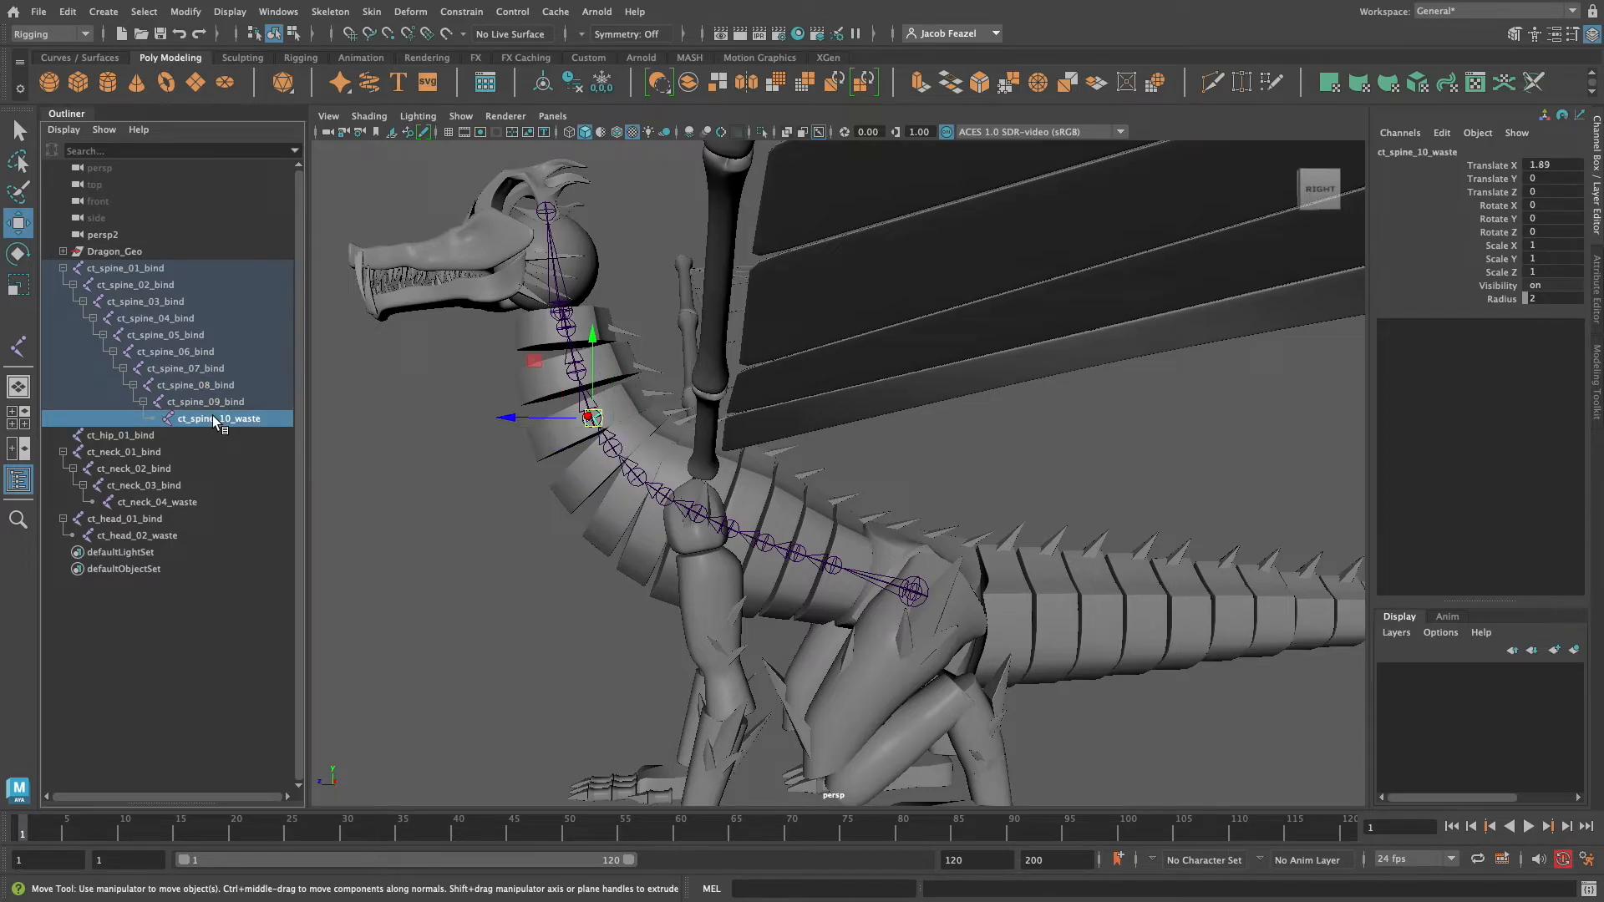
# Check the channel values of ct_neck_01_bind to ct_neck_03_bind and freeze the transformations of ct_neck_03_bind.
pyautogui.click(127, 452)
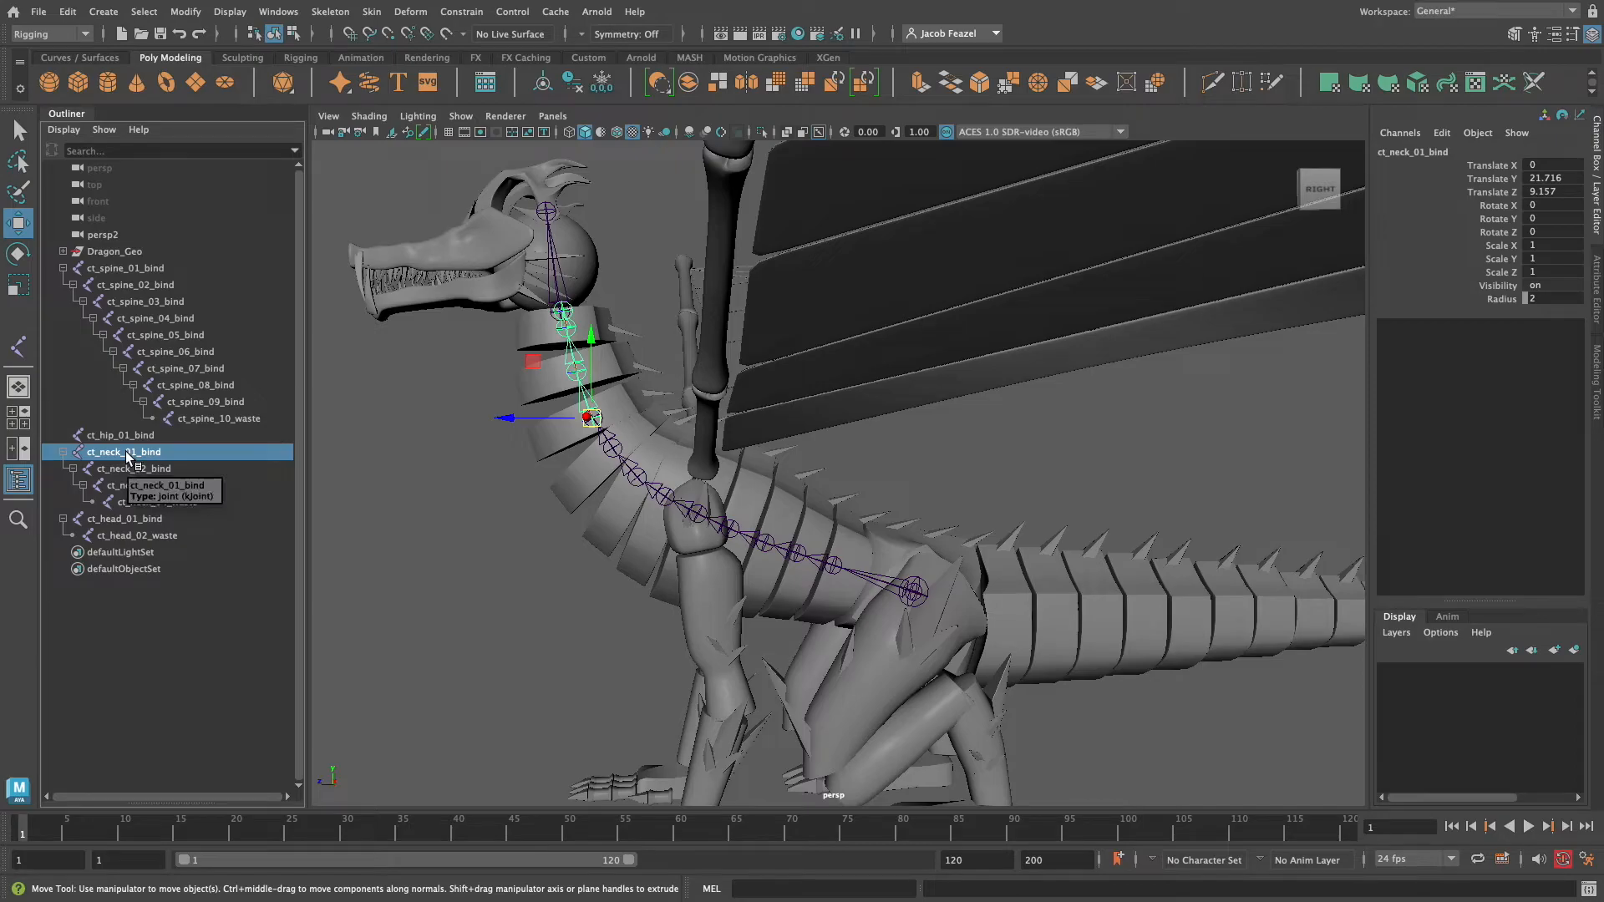
pyautogui.click(133, 472)
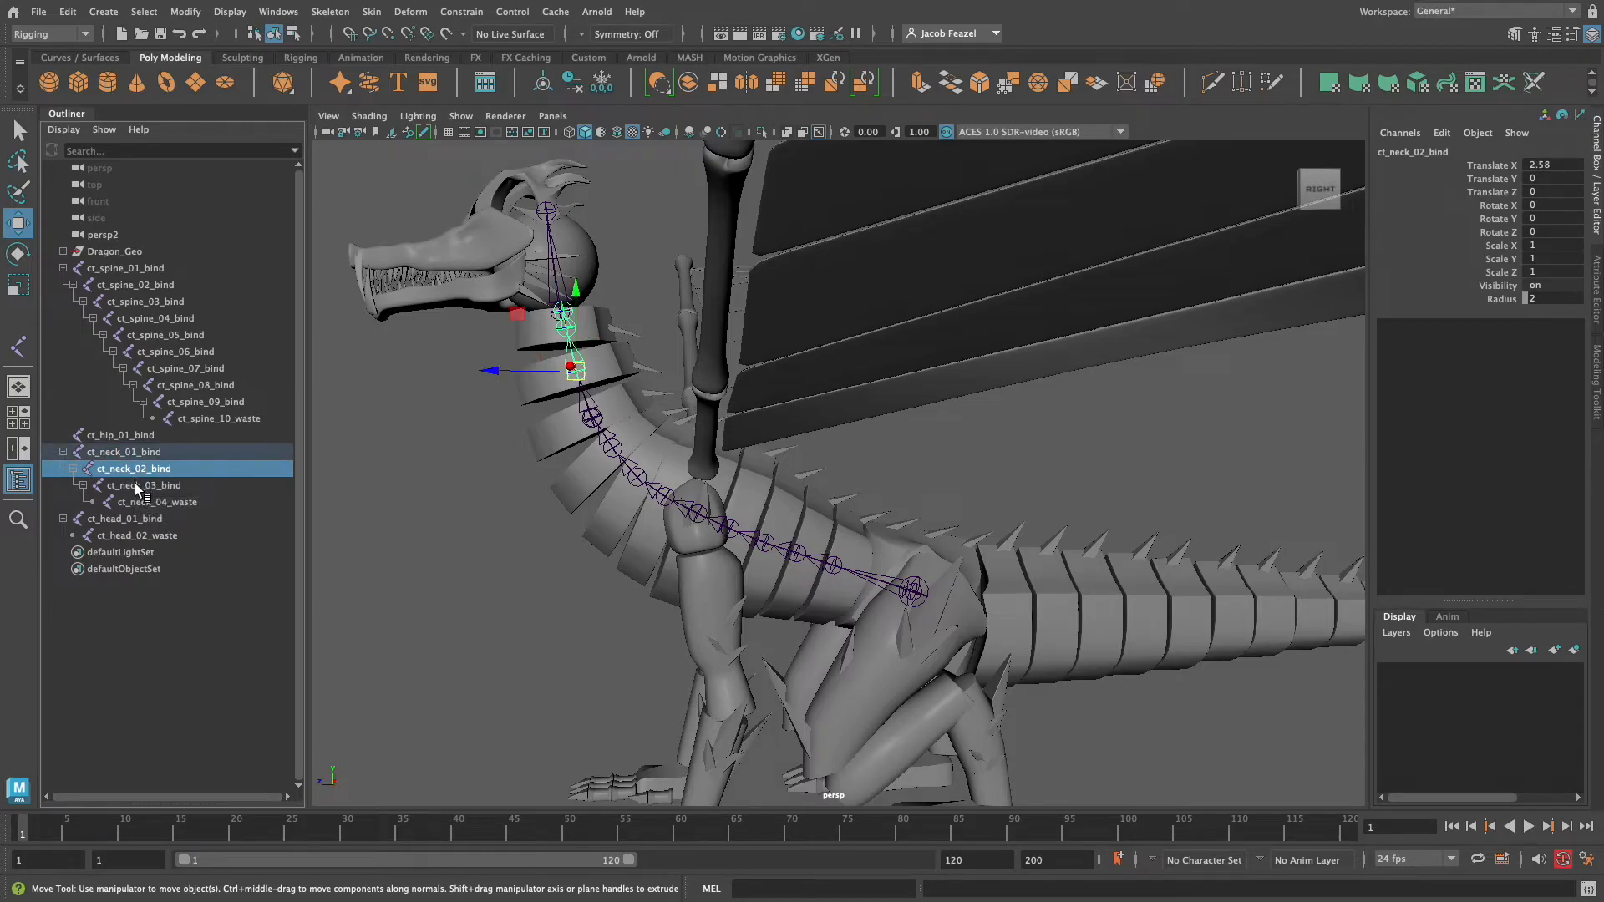
pyautogui.click(137, 486)
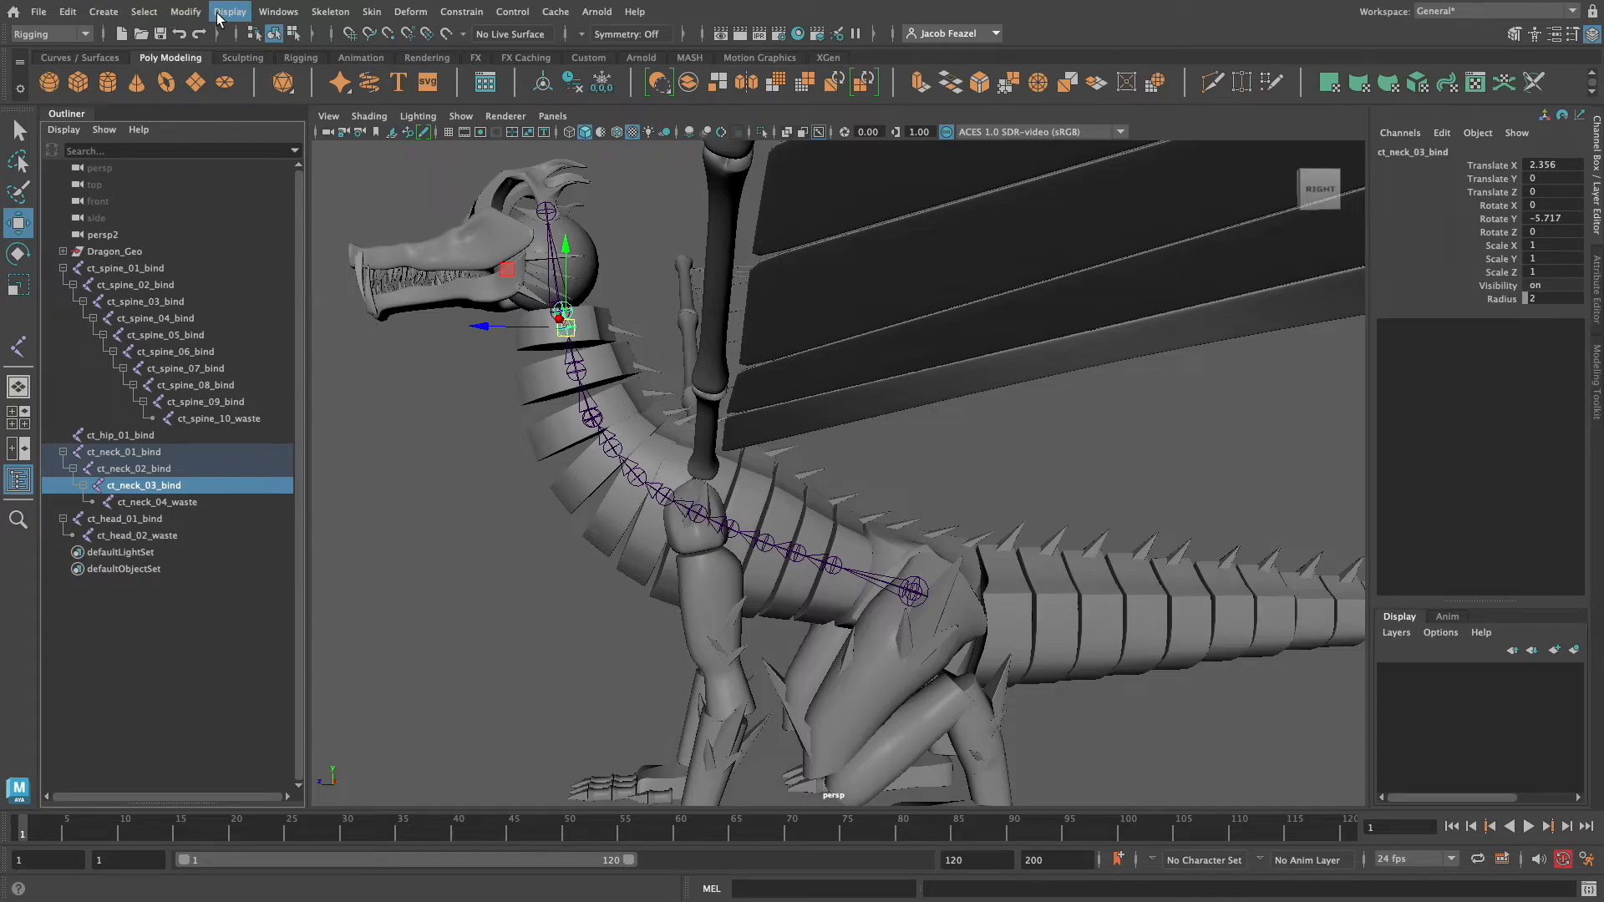
pyautogui.click(184, 12)
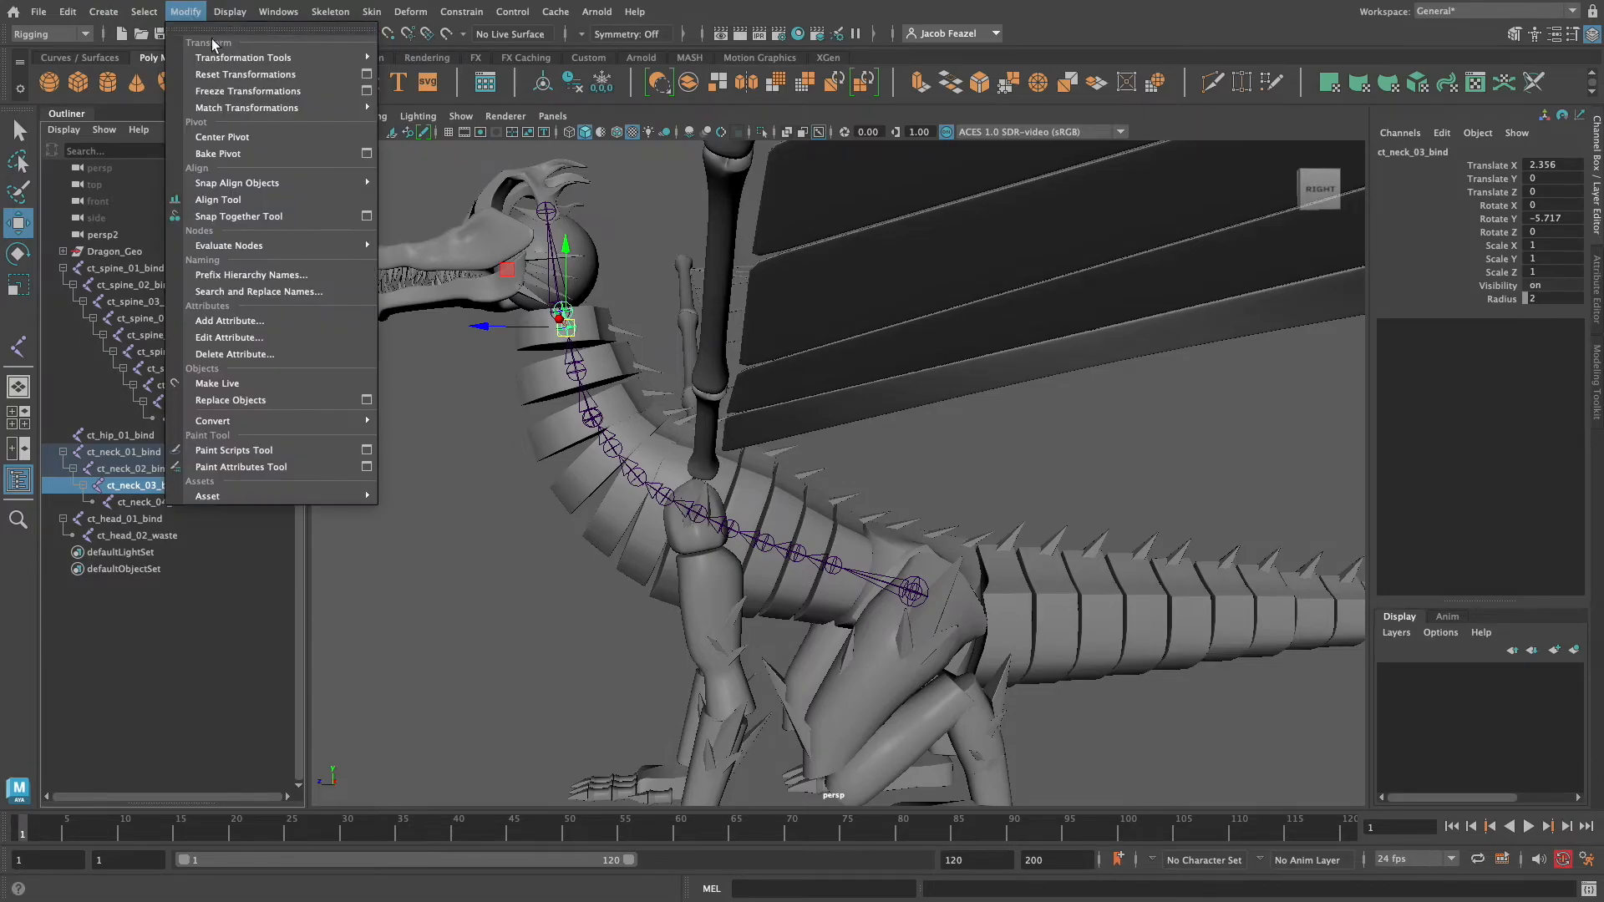
pyautogui.click(244, 91)
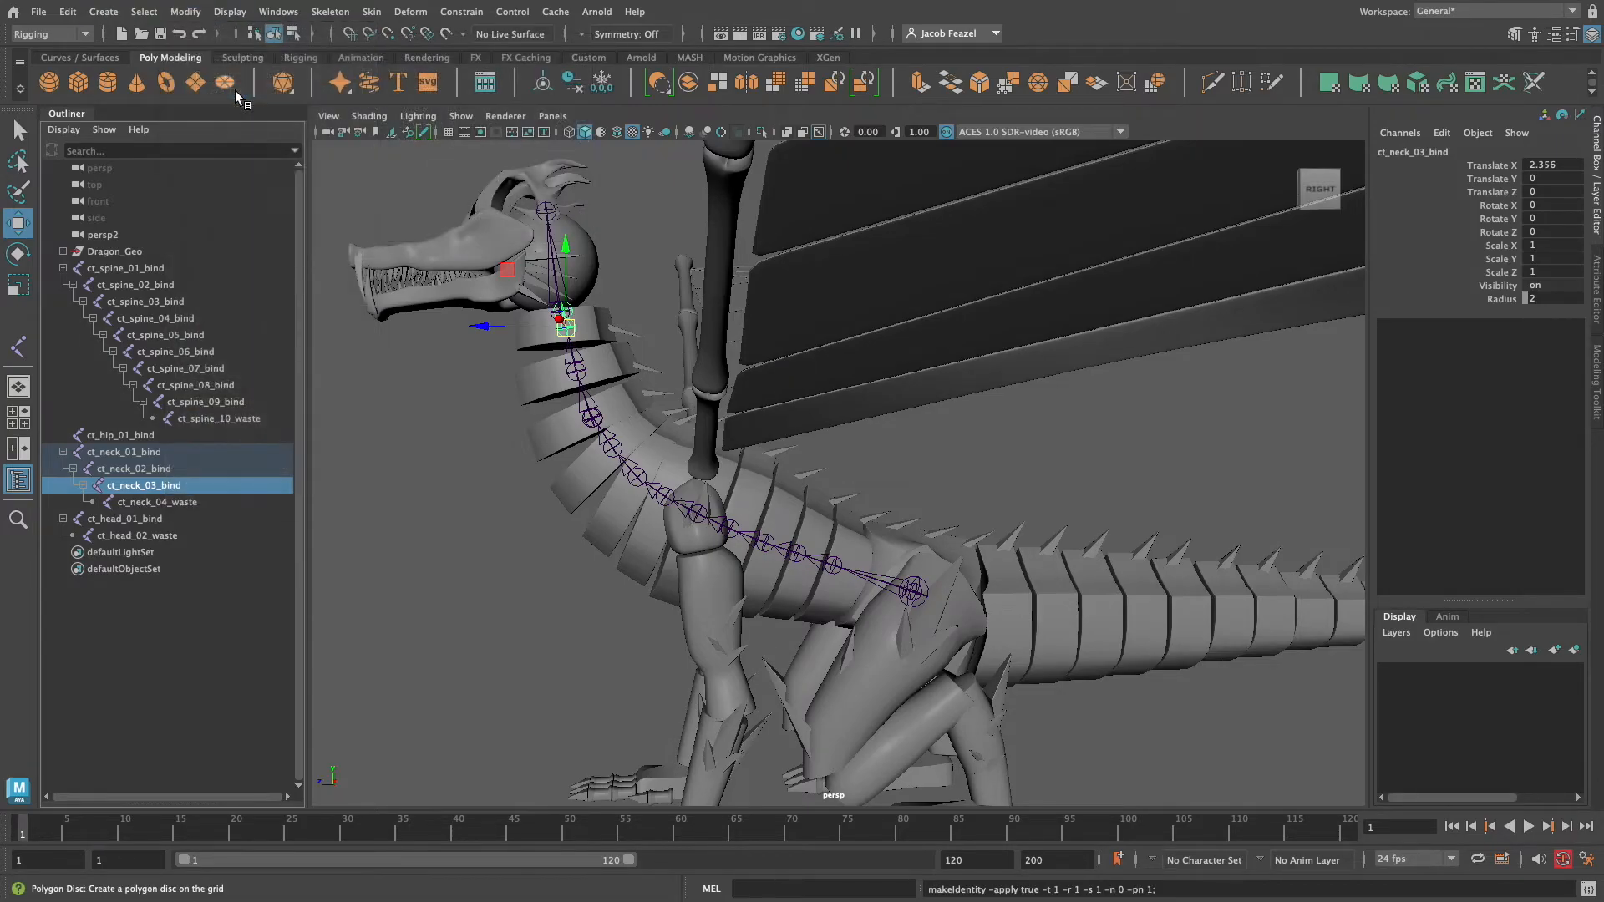
# Examine the channel values of ct_neck_04_waste, both head joints and ct_spine_01_bind, and leave nothing selected.
pyautogui.click(148, 502)
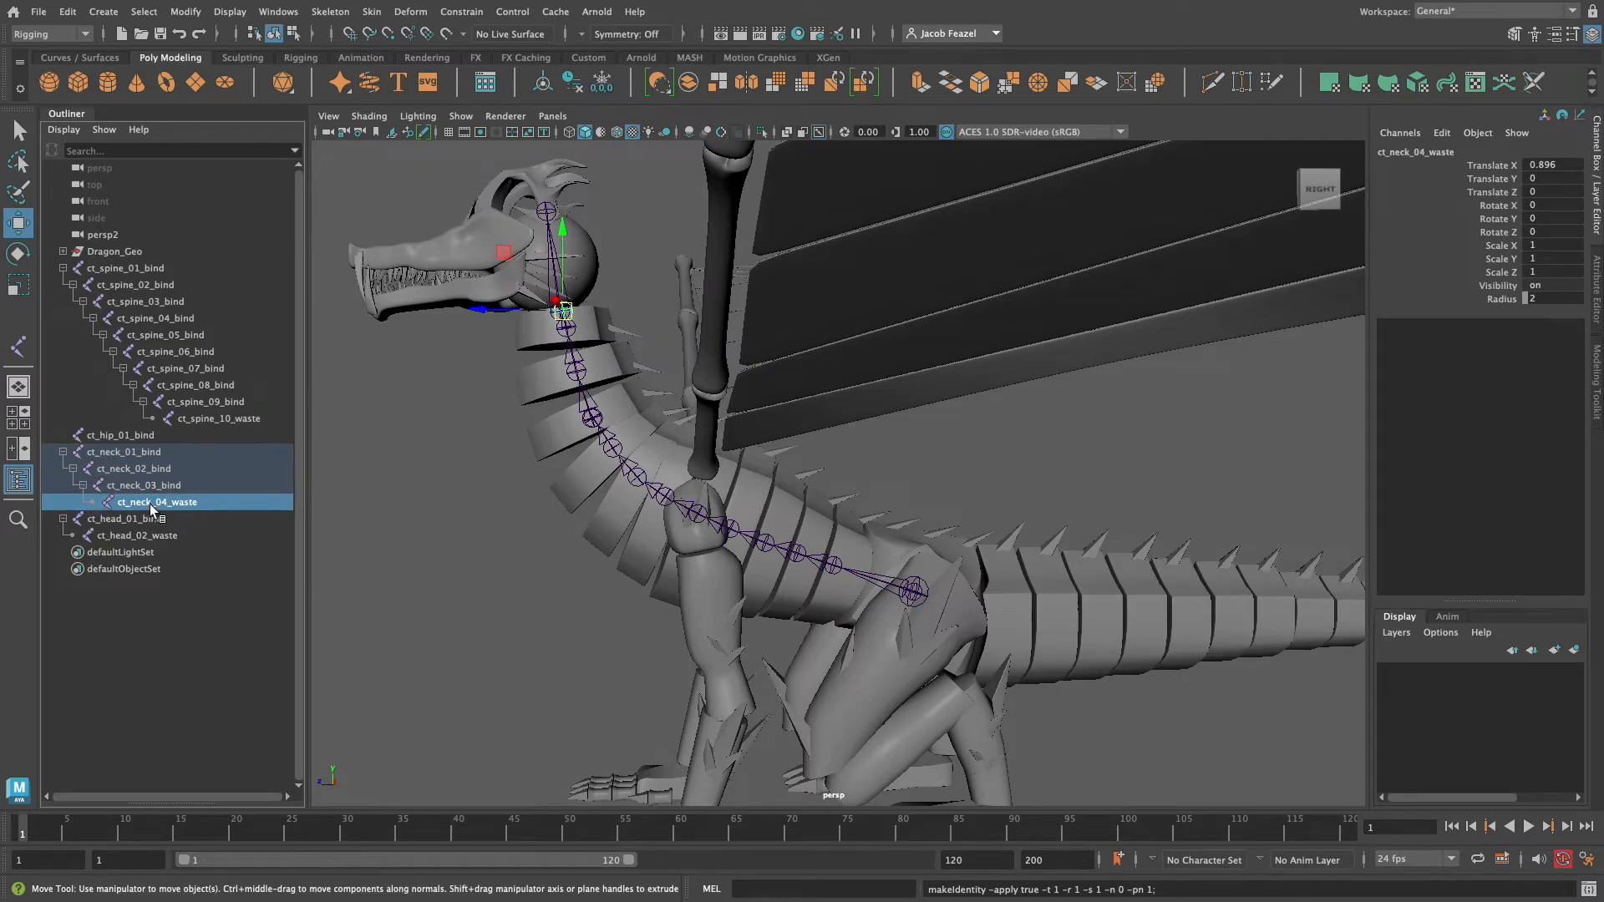
pyautogui.click(148, 519)
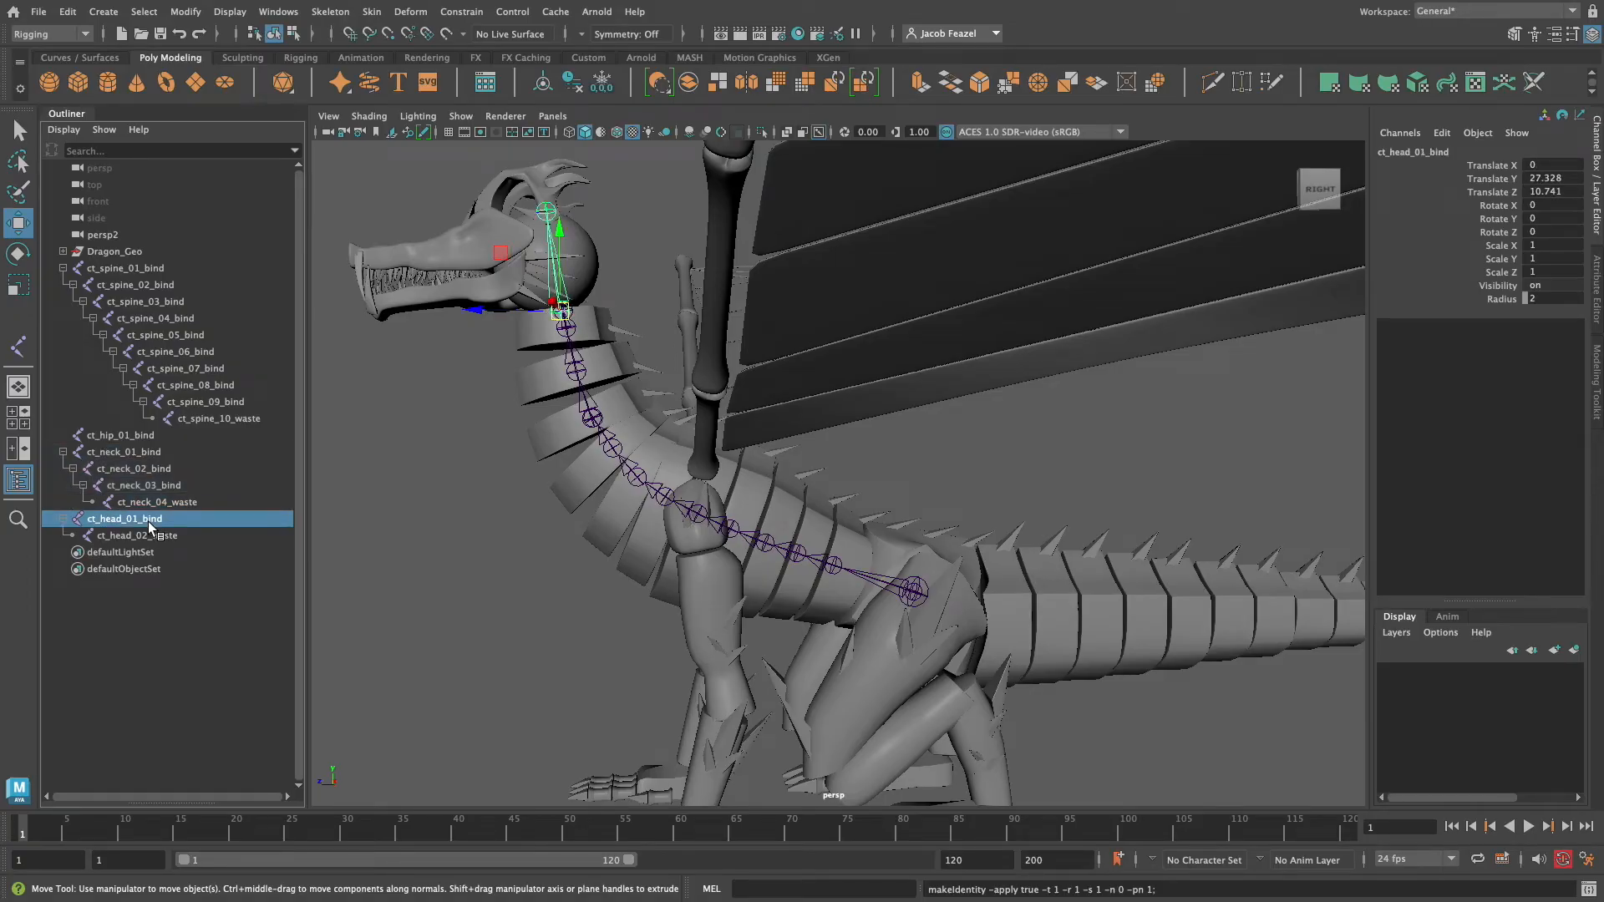
pyautogui.click(149, 537)
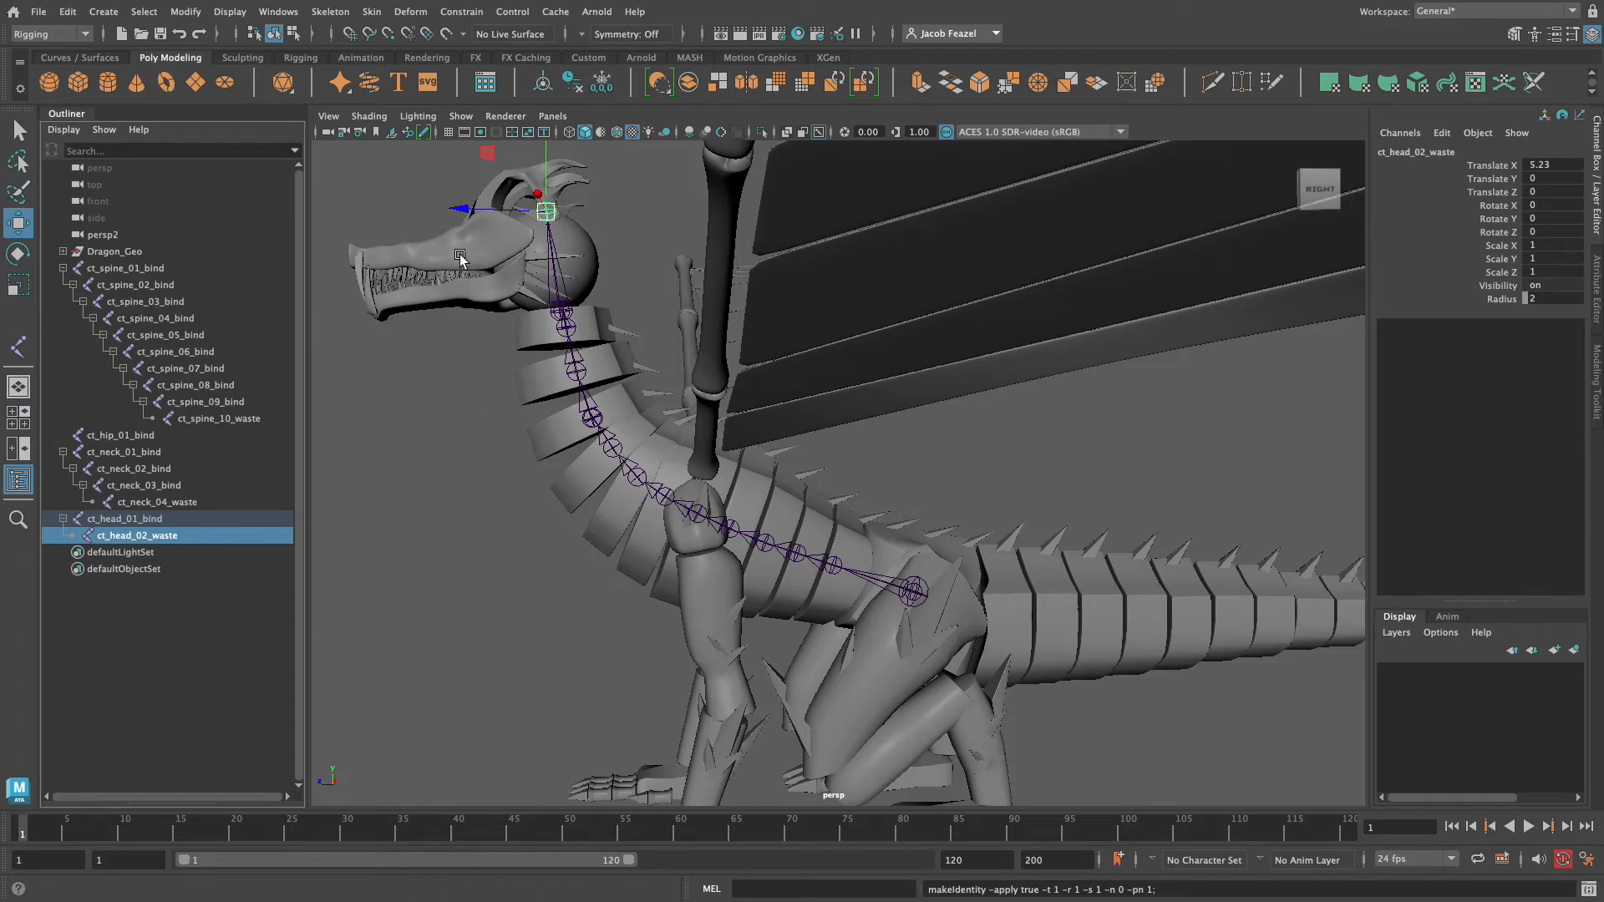
pyautogui.click(443, 515)
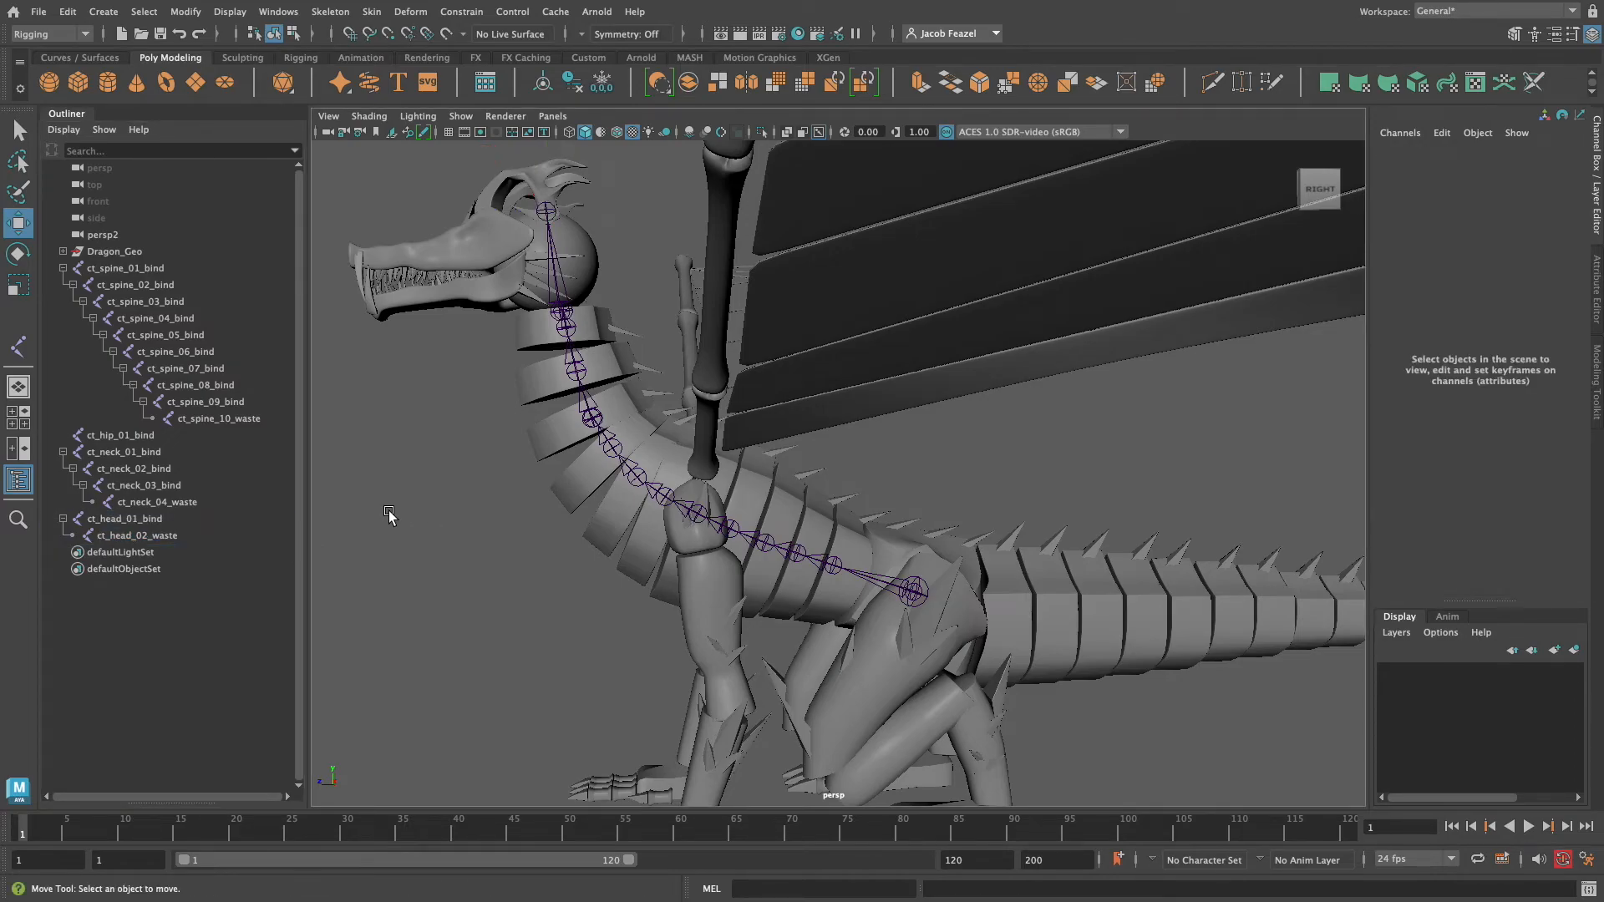
pyautogui.click(144, 269)
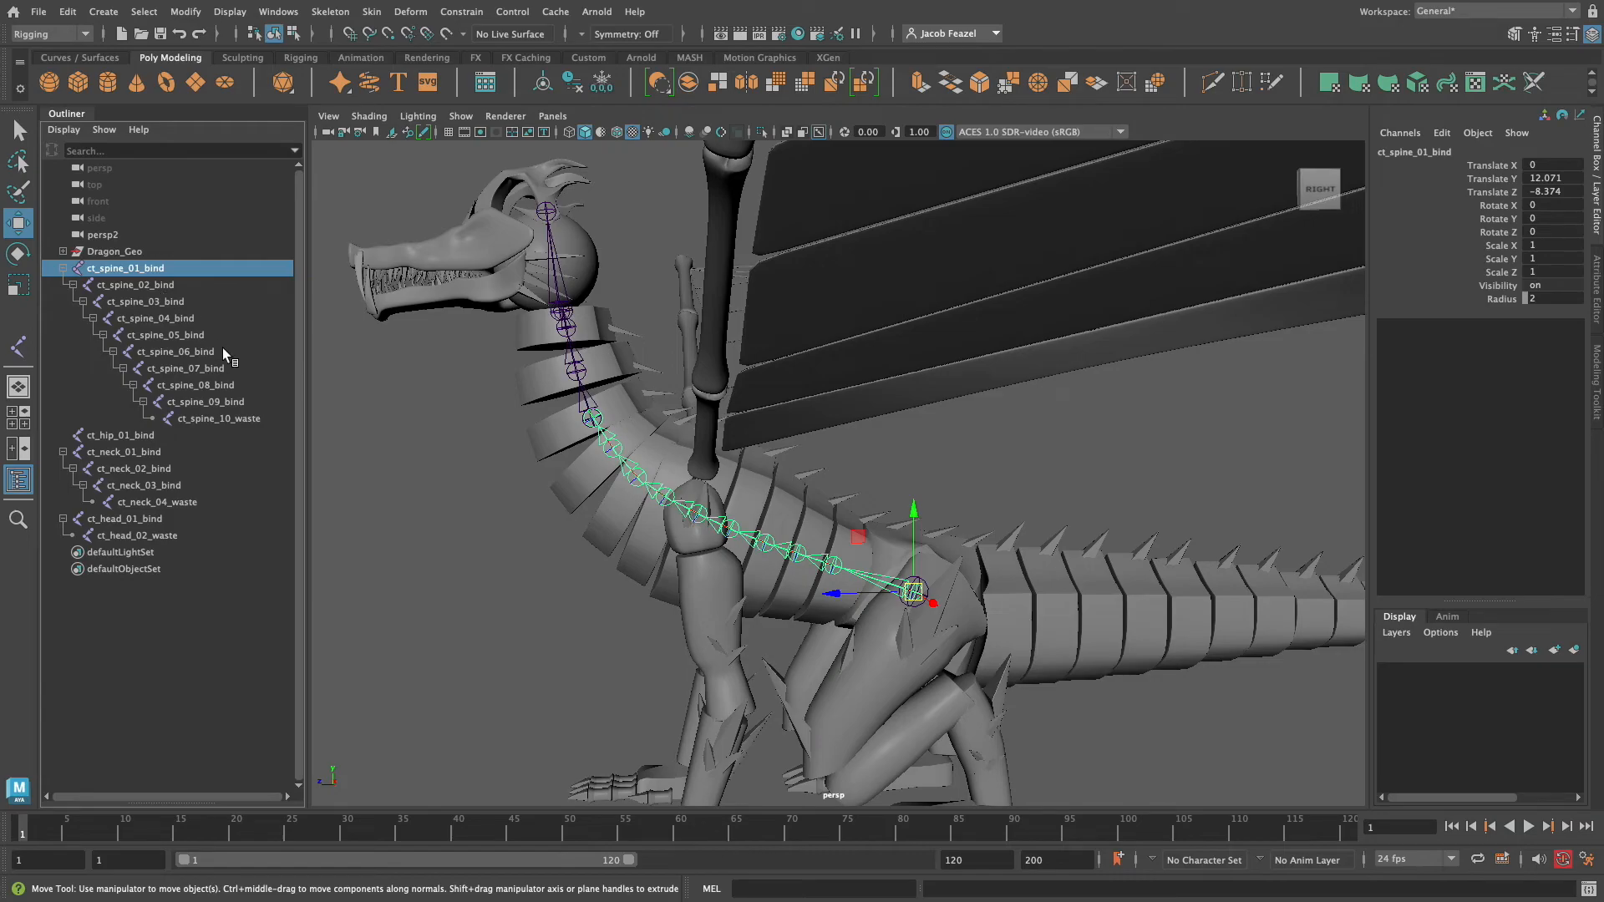
pyautogui.click(325, 460)
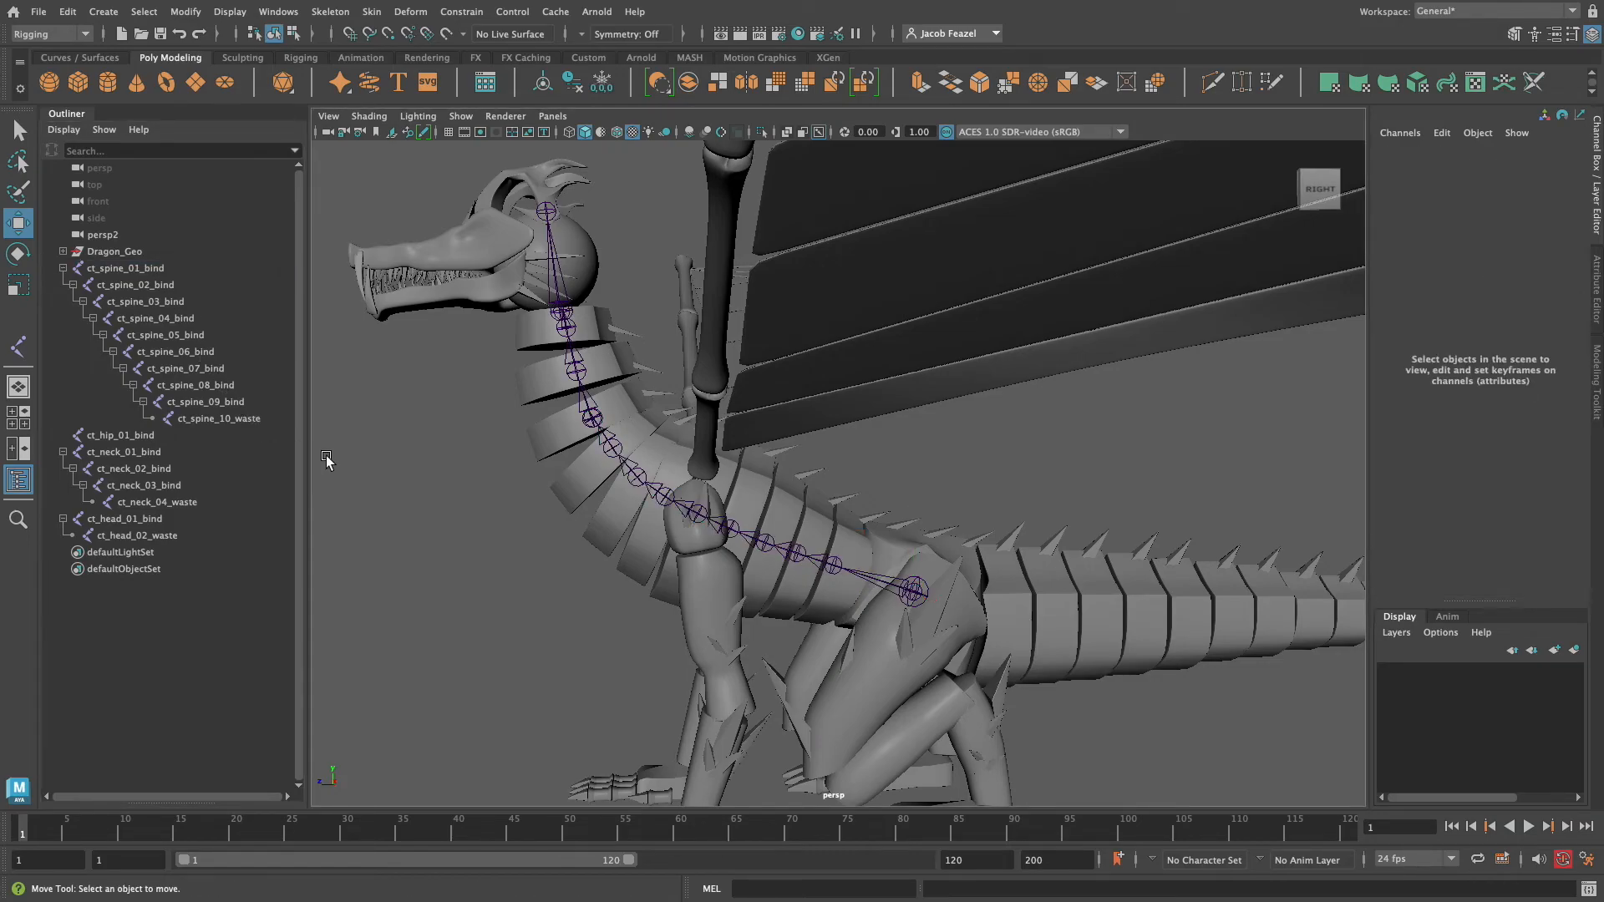